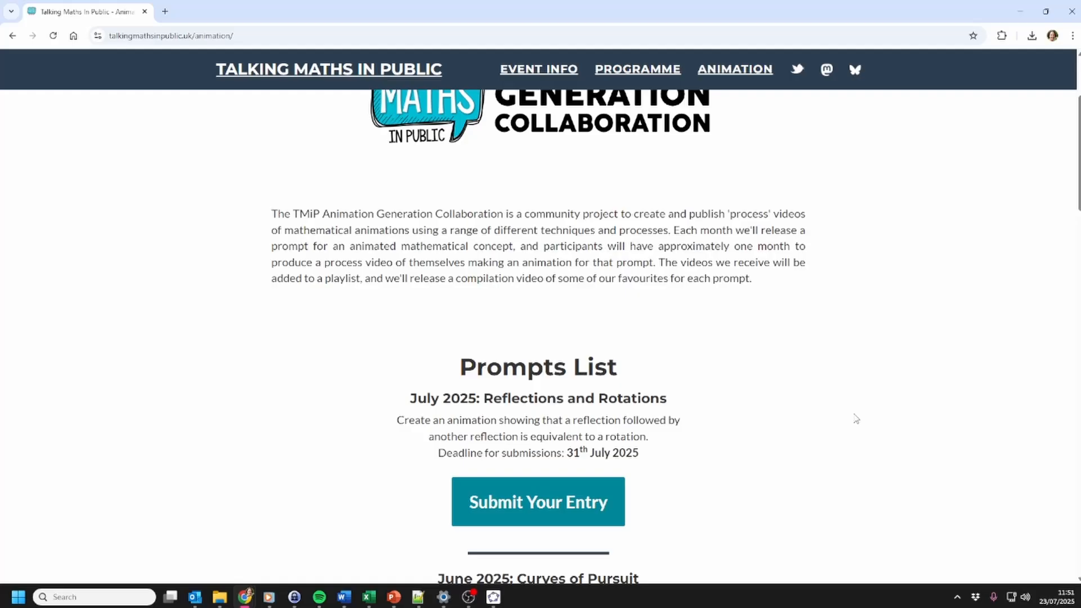
Step: Switch to GeoGebra and advance the step slider to 7 to review the finished reflection construction in AGC_Prompt05.ggb
click(1020, 12)
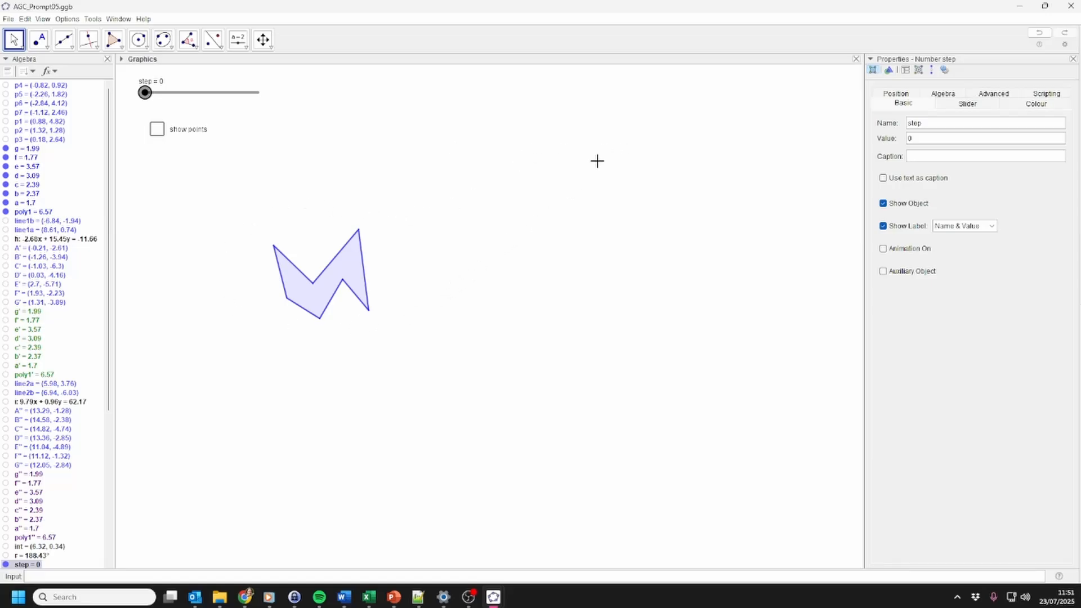
click(231, 99)
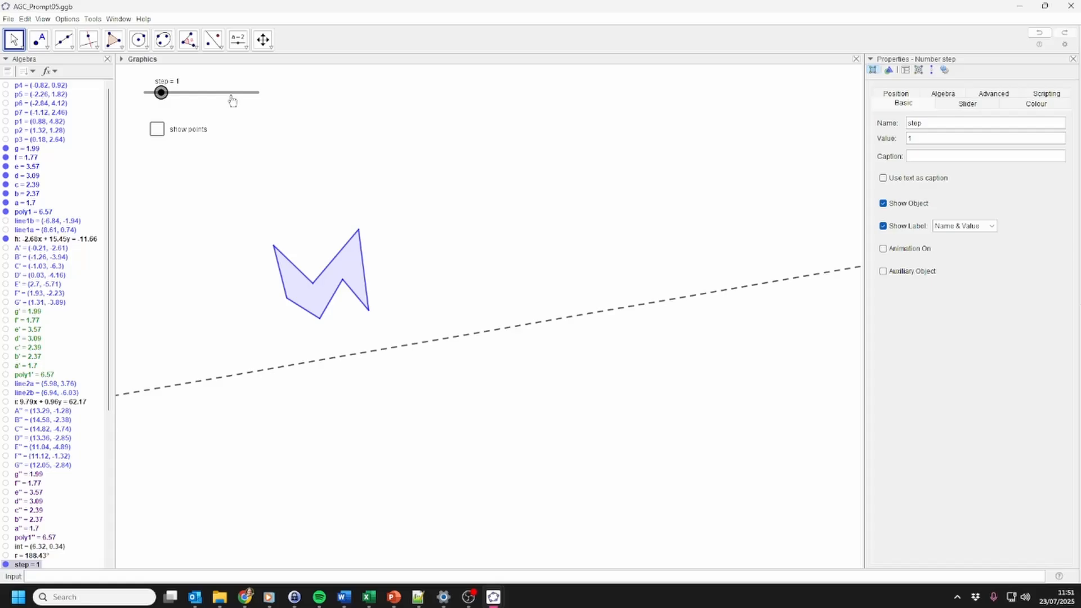
click(231, 99)
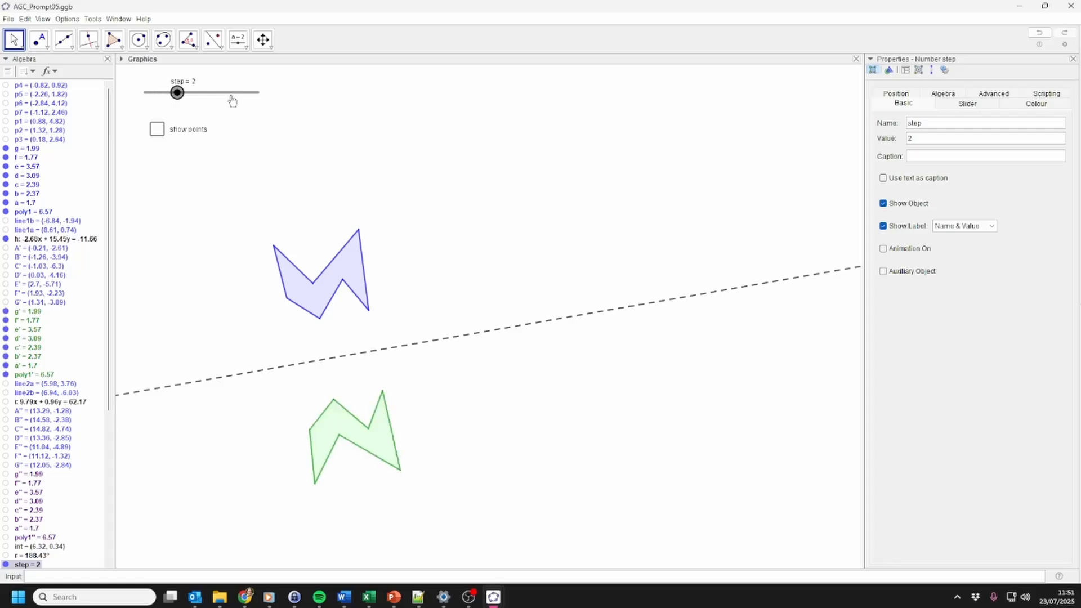
click(232, 100)
click(232, 100)
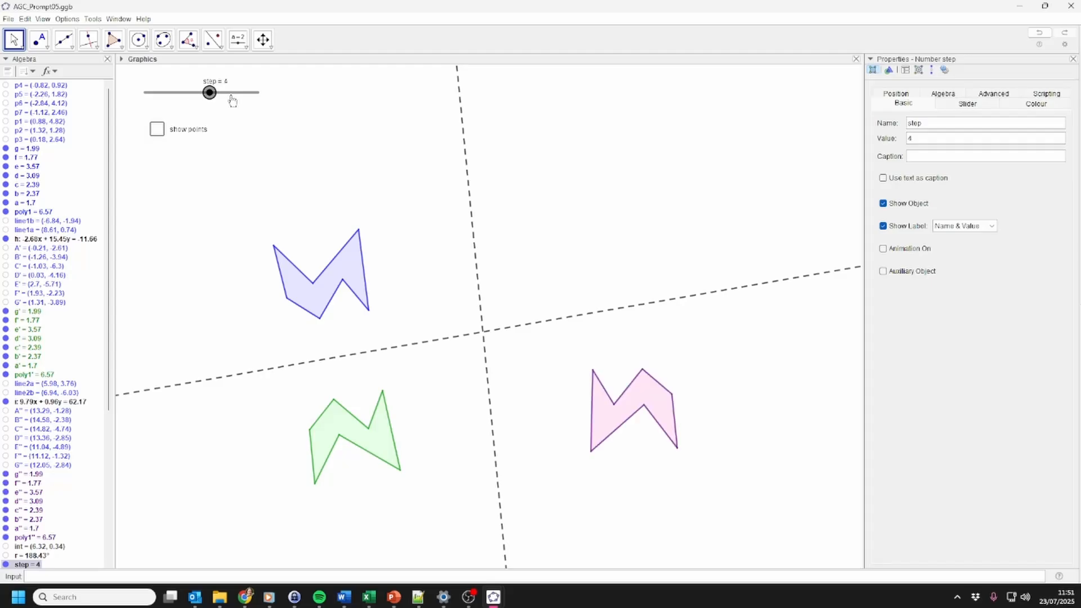
click(232, 101)
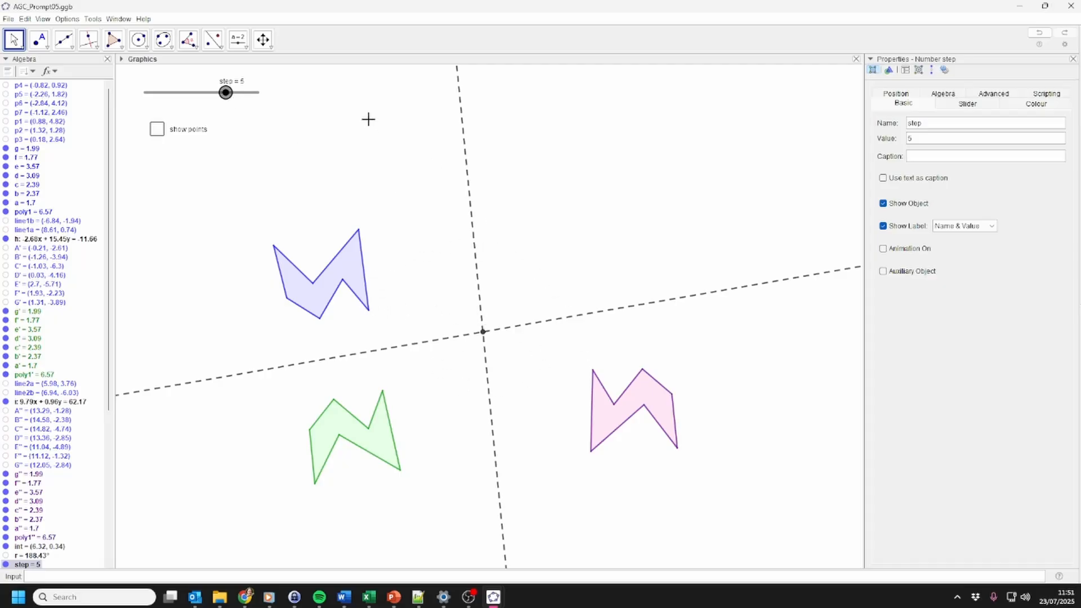
click(223, 94)
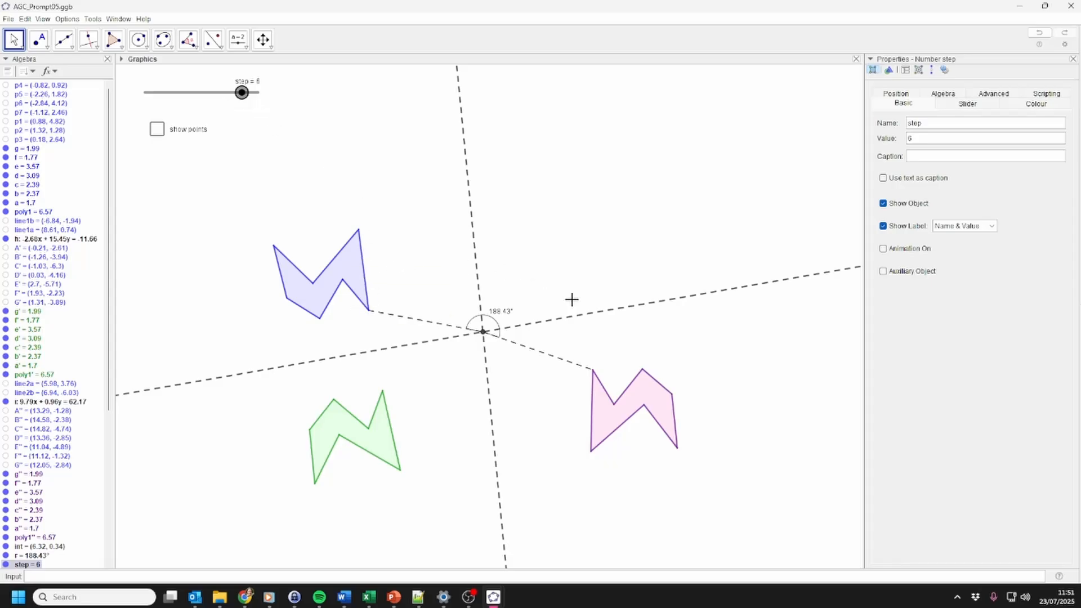
key(Right)
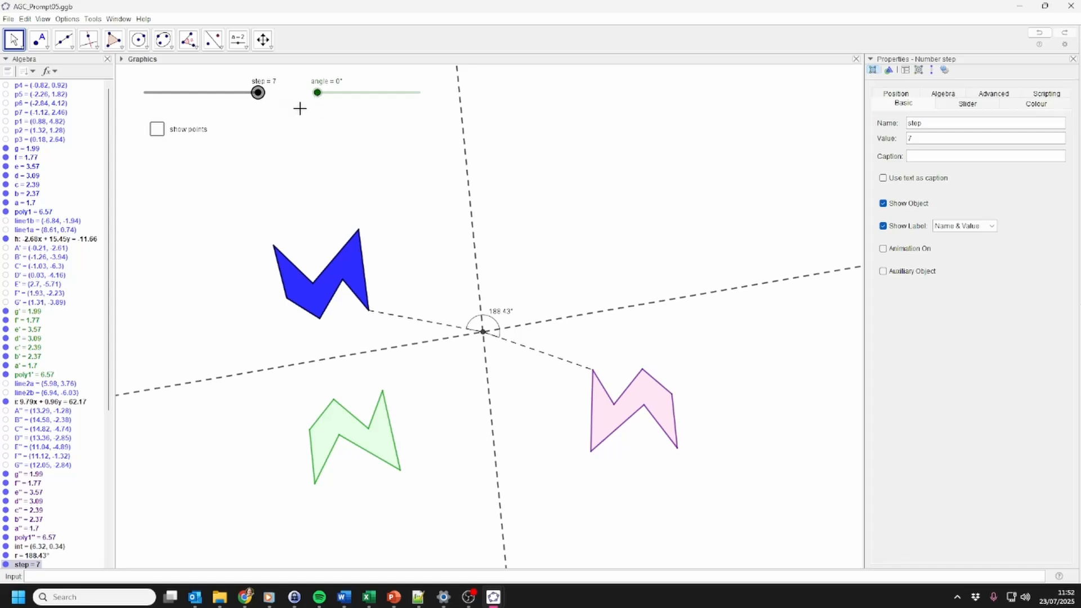
Step: Sweep the angle slider to its 188.43° end to view the blue polygon rotating about the lines' intersection
click(317, 92)
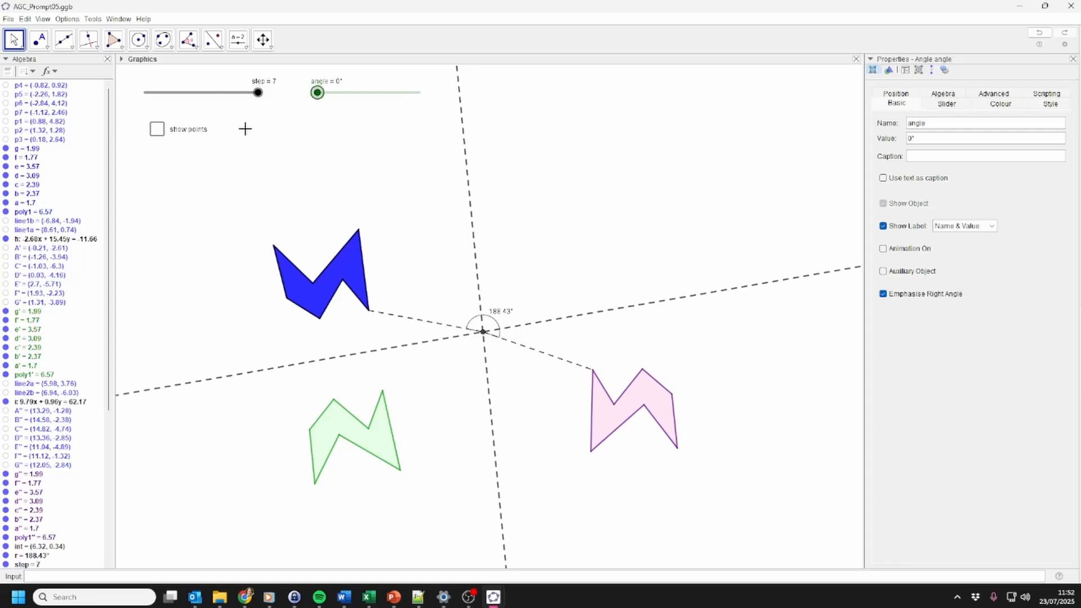
drag(317, 94, 425, 133)
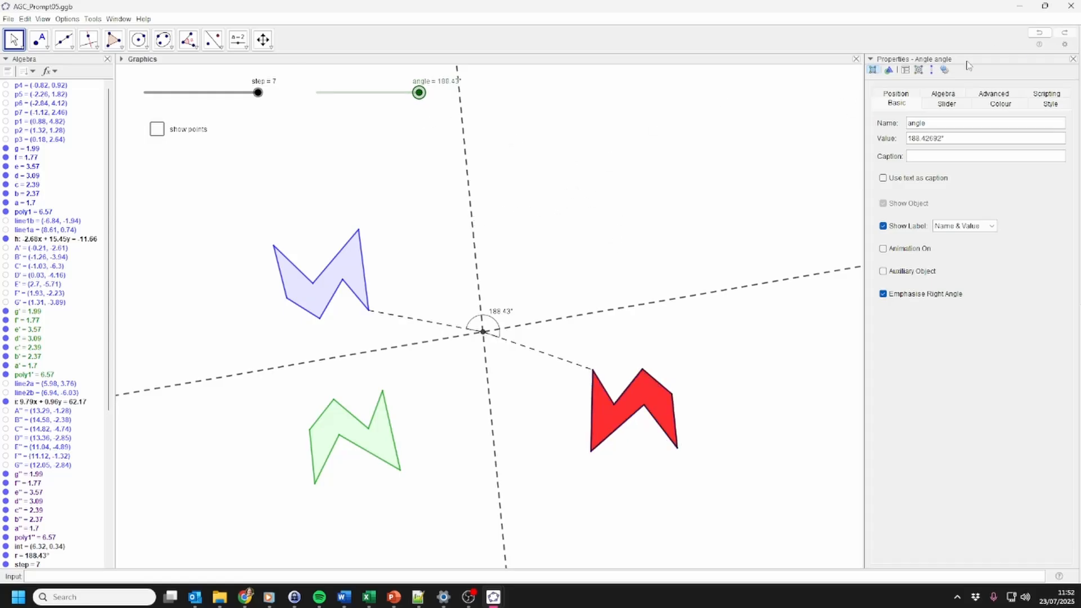
Step: Switch to the AGC_Prompt05a.ggb window and hide the axes and grid in its graphics view
click(1018, 12)
right_click(345, 126)
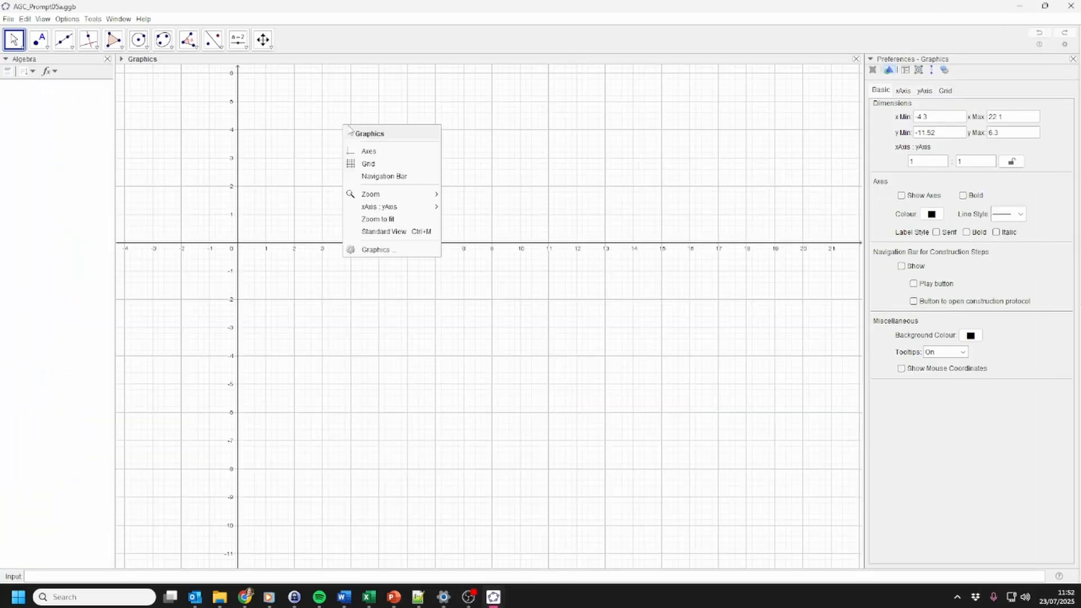
click(370, 152)
right_click(368, 138)
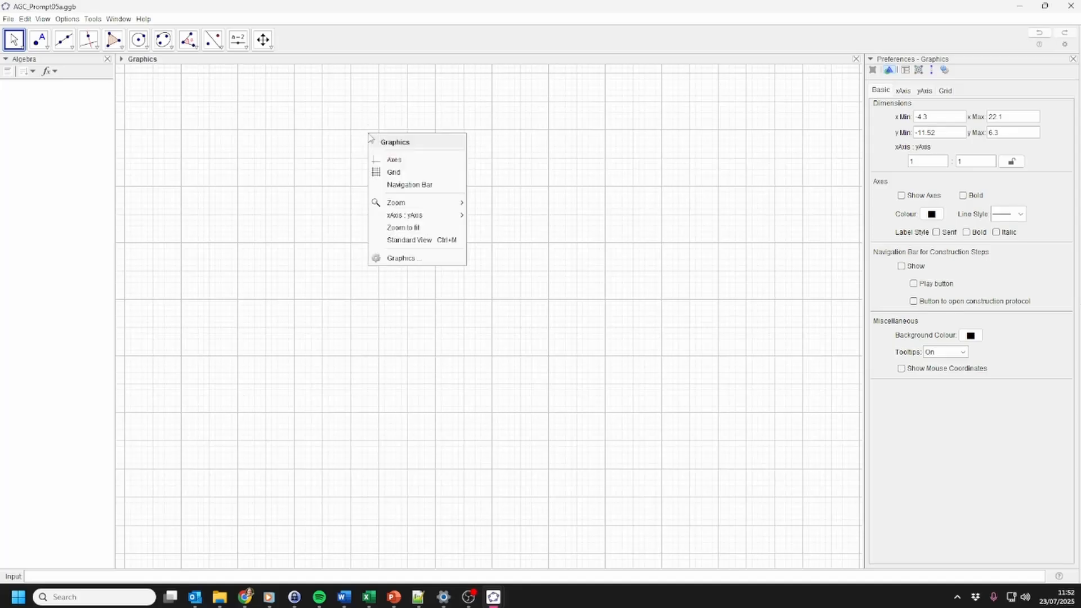
click(401, 171)
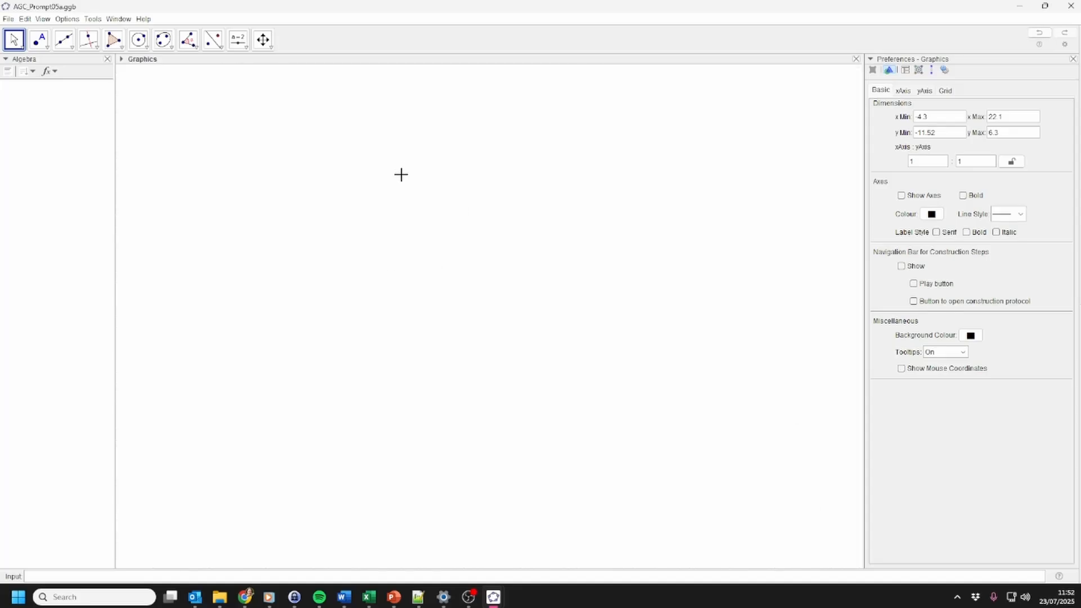
Step: Draw a closed, concave seven-vertex polygon spanning about x = 0.6 to 5.2 and y = -3 to 1.8
click(116, 44)
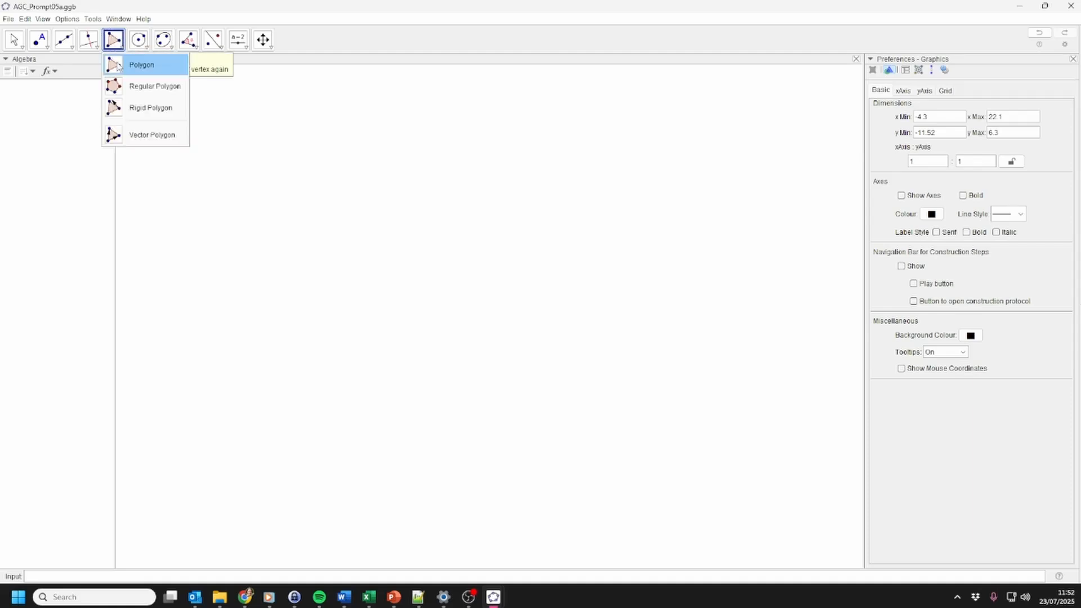
click(118, 66)
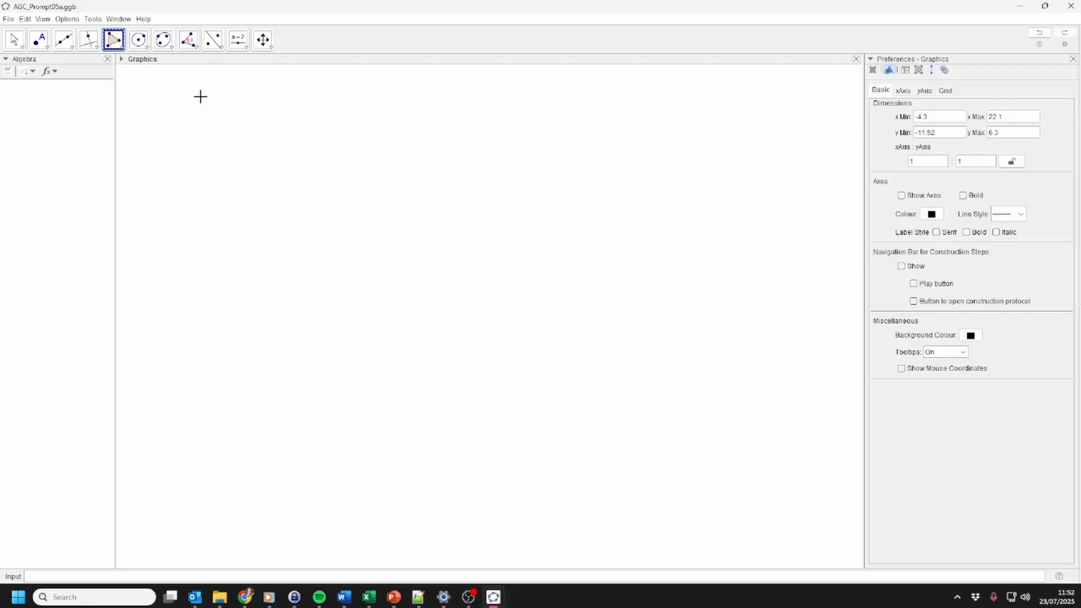
click(304, 192)
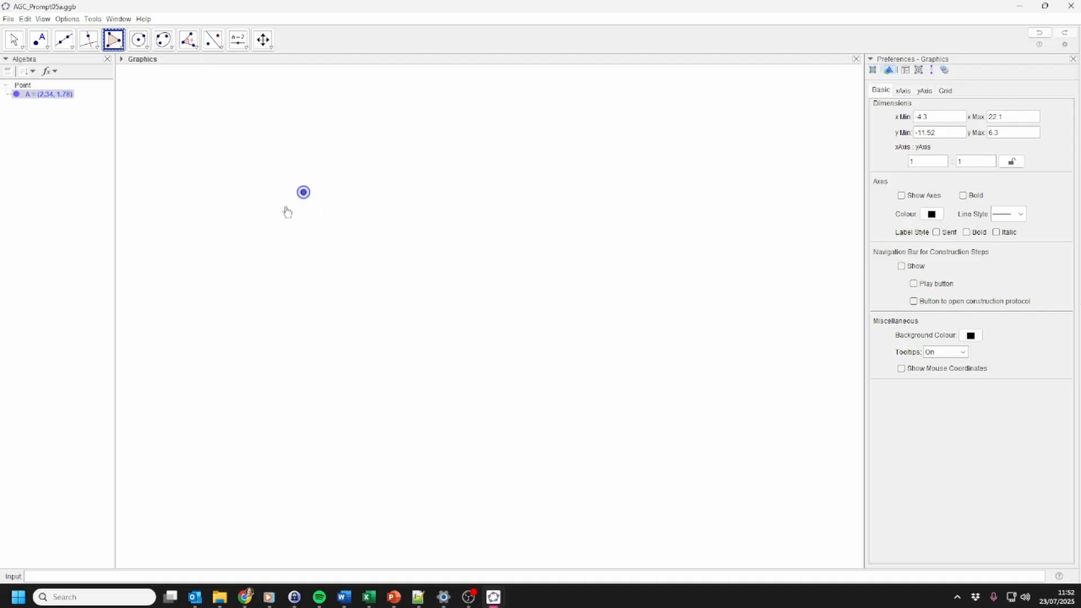
click(253, 235)
click(263, 326)
click(303, 254)
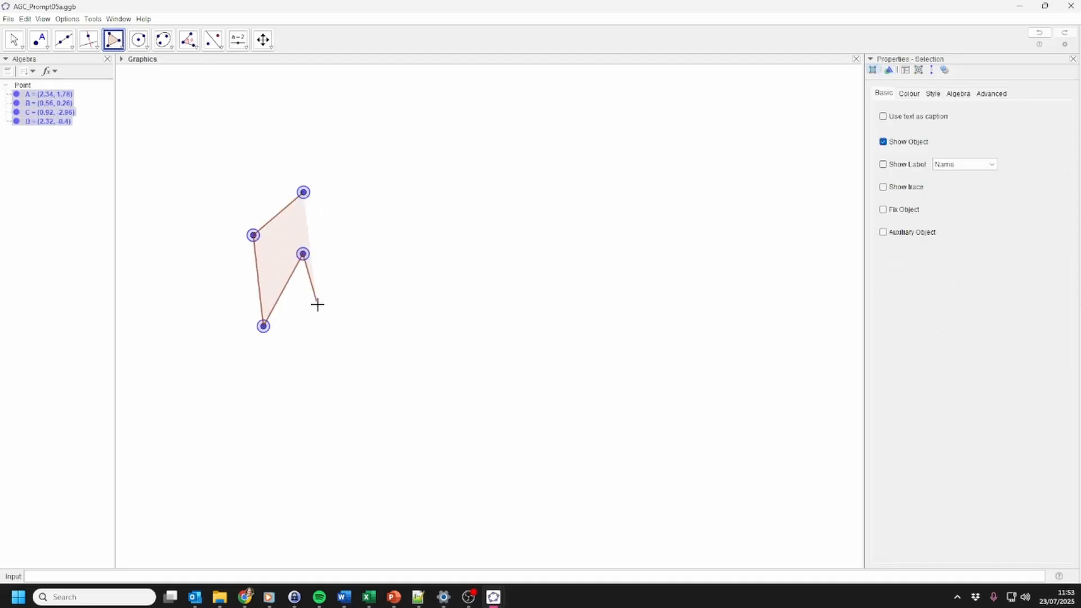
click(322, 314)
click(383, 235)
click(321, 228)
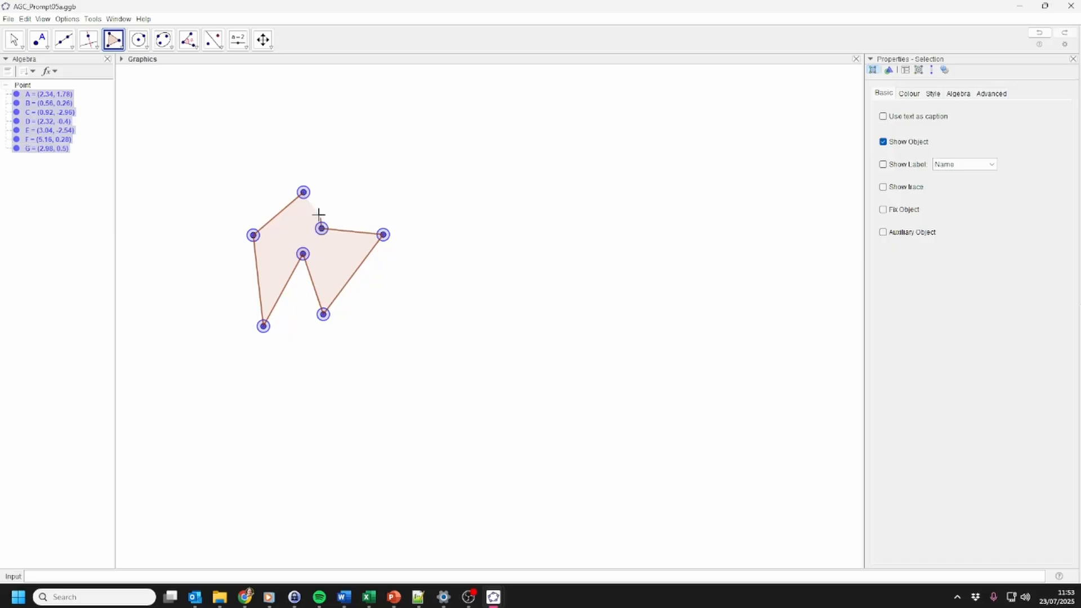
click(304, 192)
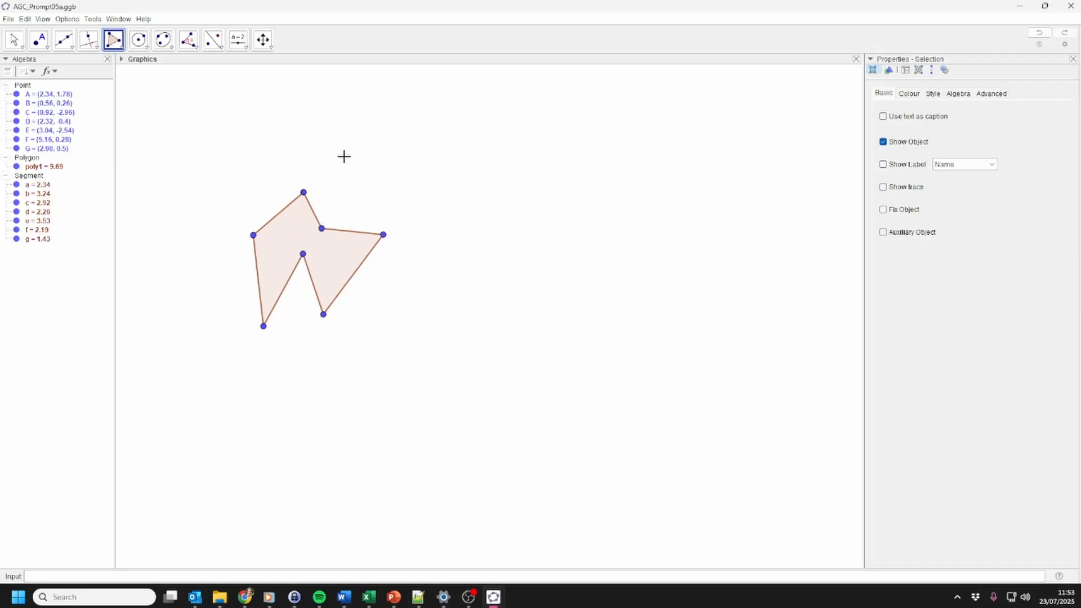
Step: Draw two crossing lines, one through about (-2.9, -7.3) and (14, 1.2), the other through about (8.9, 5.2) and (10.6, -9.6)
click(64, 39)
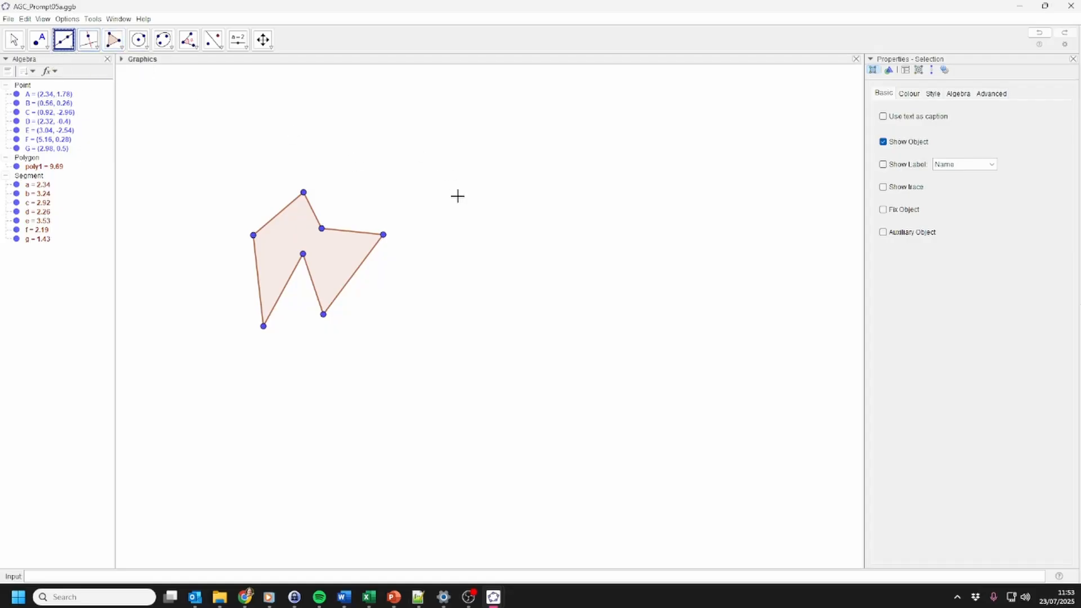
click(155, 450)
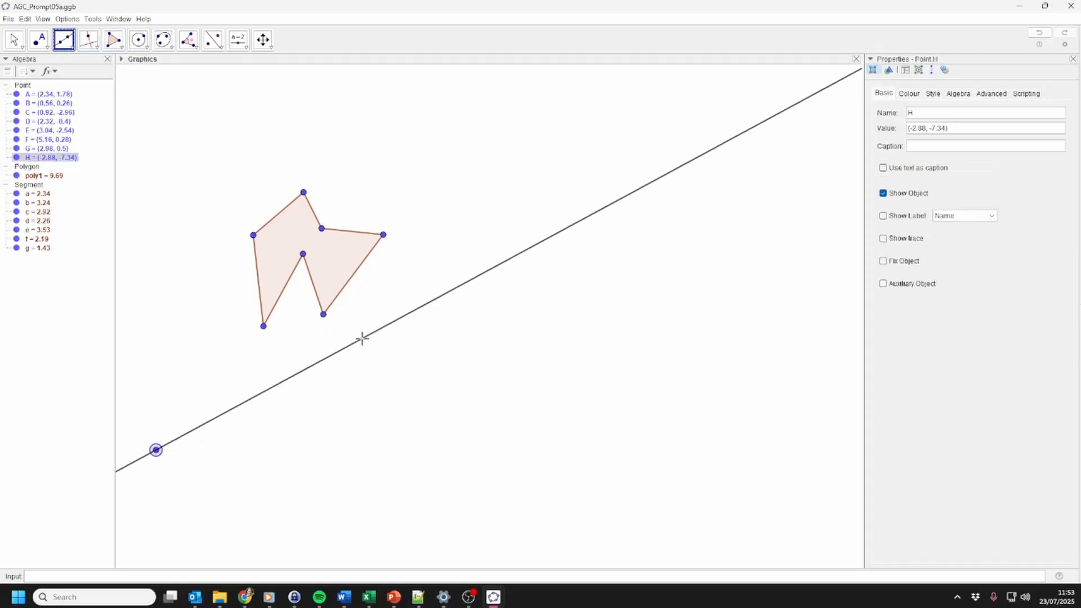
click(633, 207)
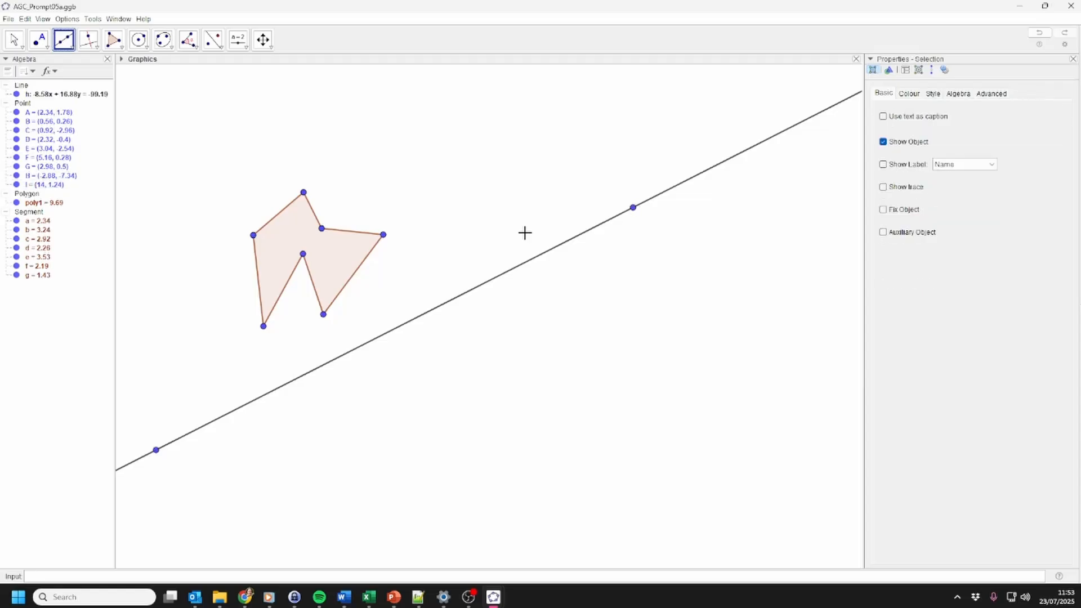
click(489, 96)
click(536, 513)
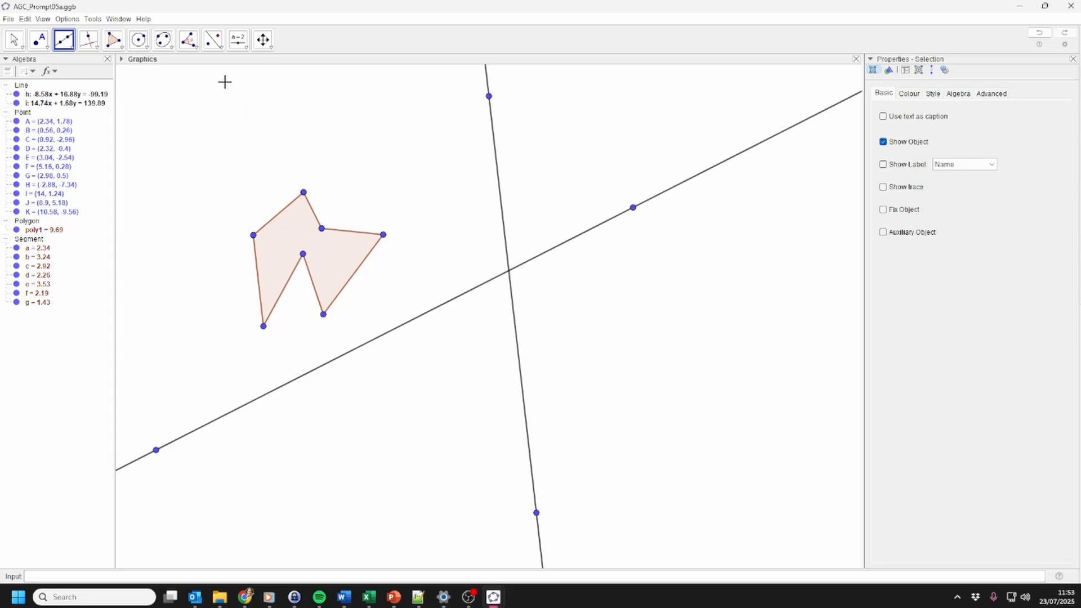
Step: Reflect the polygon in the gently sloping line, and reflect that image in the steep line
click(220, 45)
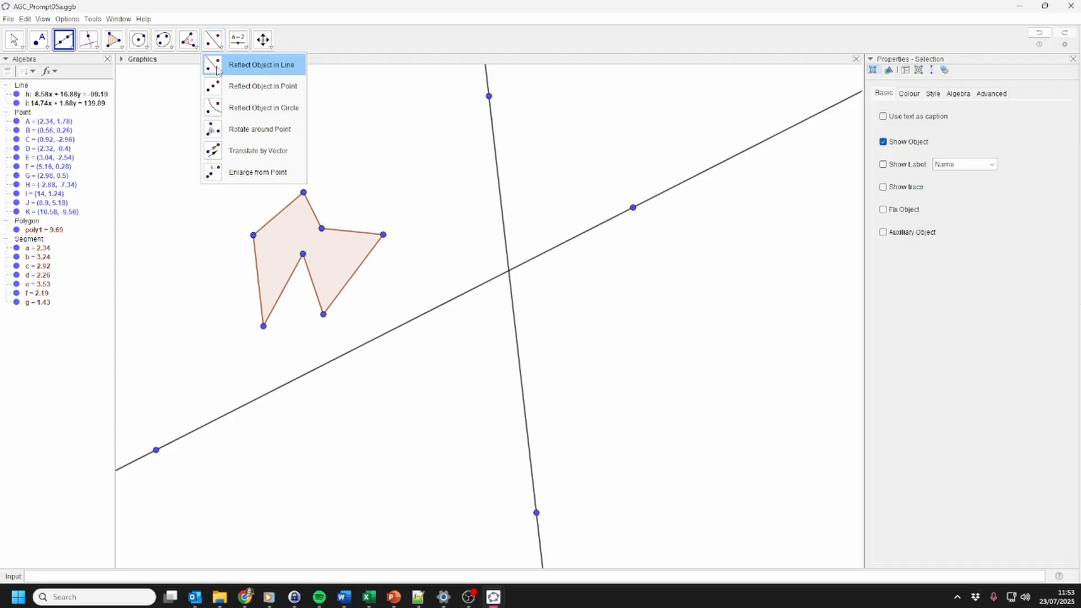
click(245, 66)
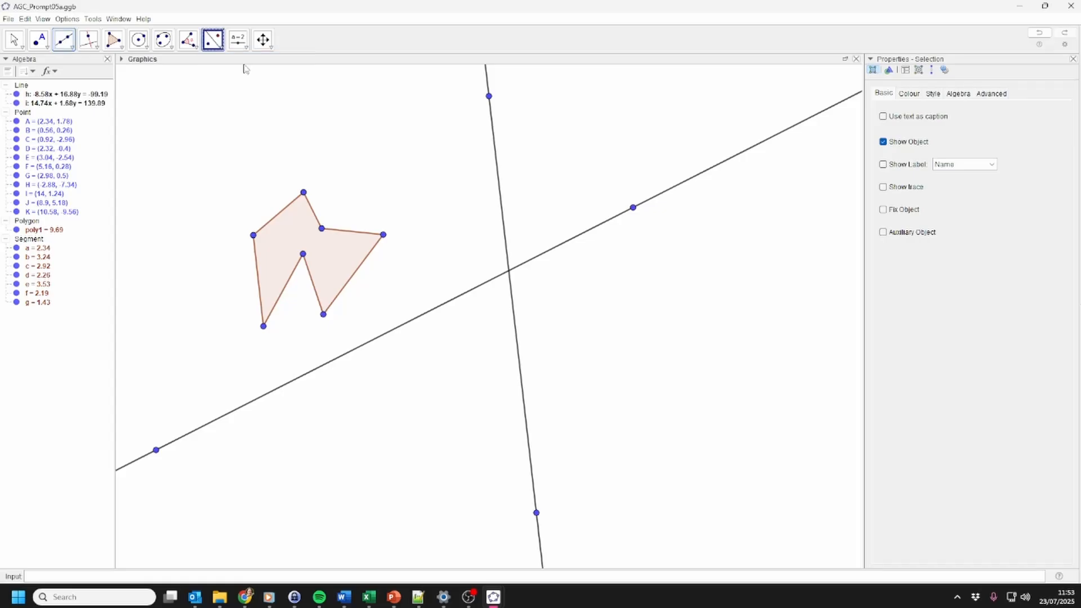
click(291, 230)
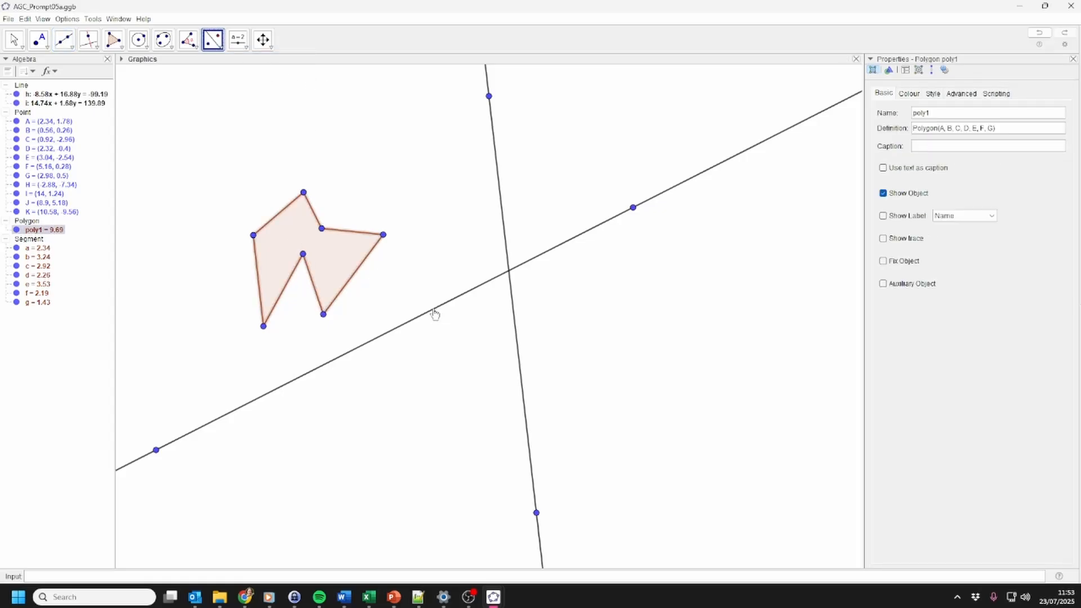
click(434, 313)
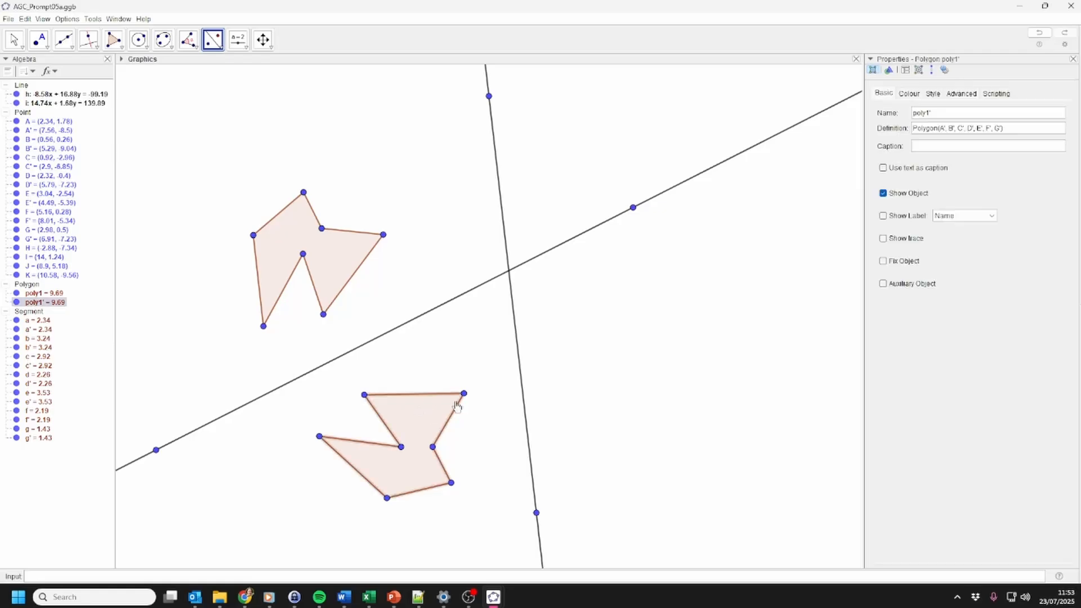
click(524, 390)
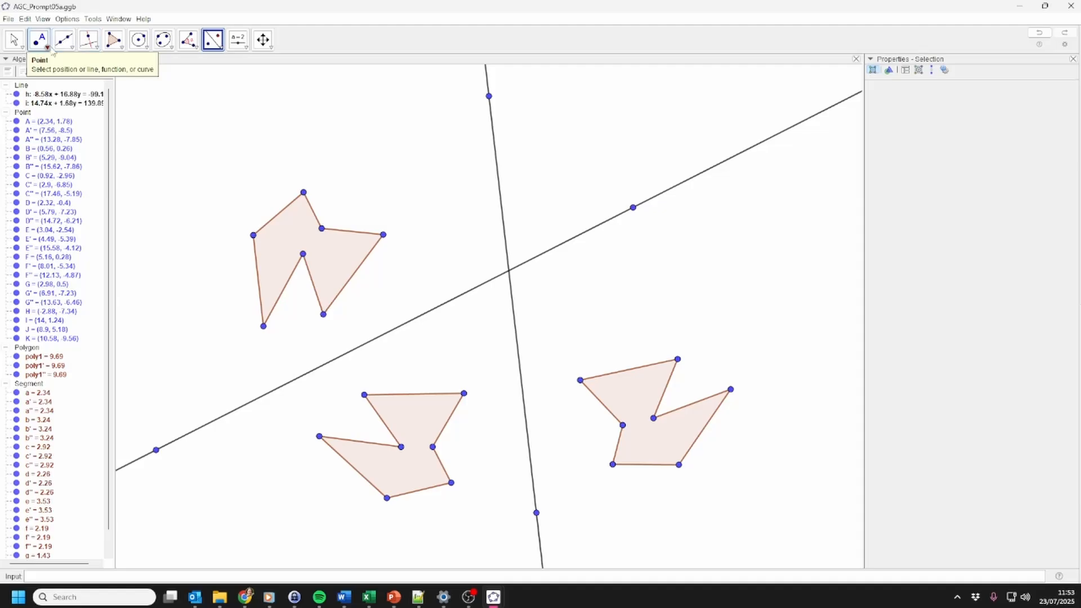
Step: Create the intersection point of the two mirror lines
click(52, 50)
click(54, 135)
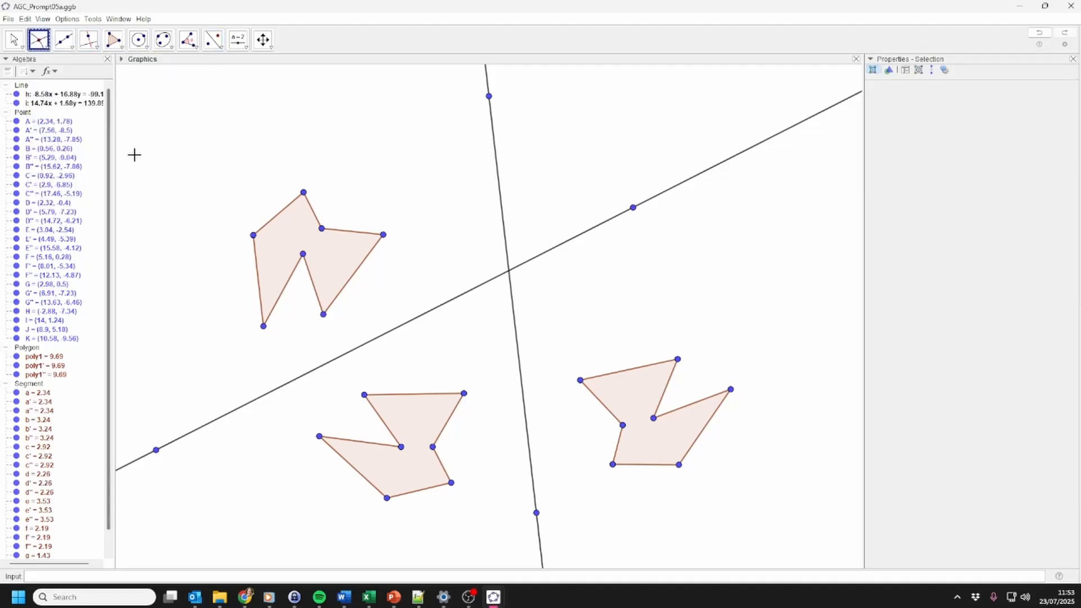
click(499, 180)
click(572, 240)
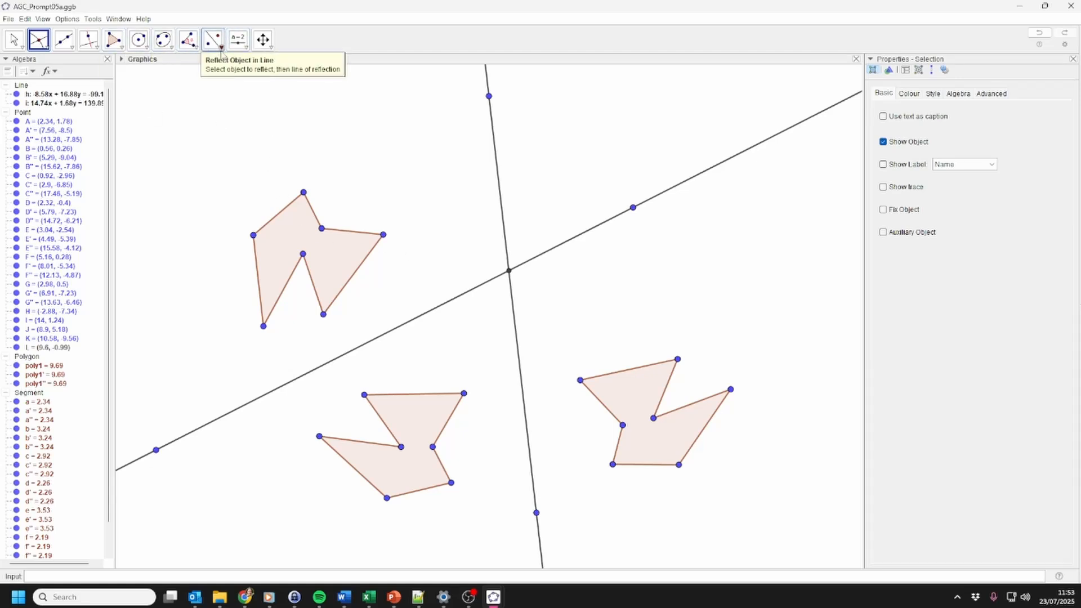
Step: Draw a segment from vertex F of the original polygon to the intersection point of the mirror lines
click(71, 50)
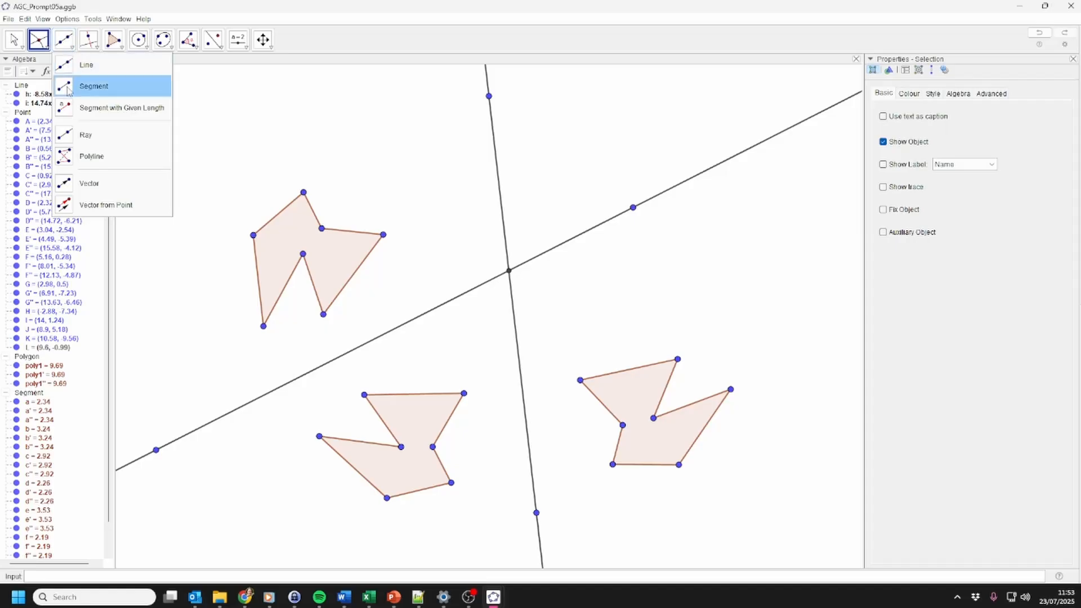
click(90, 86)
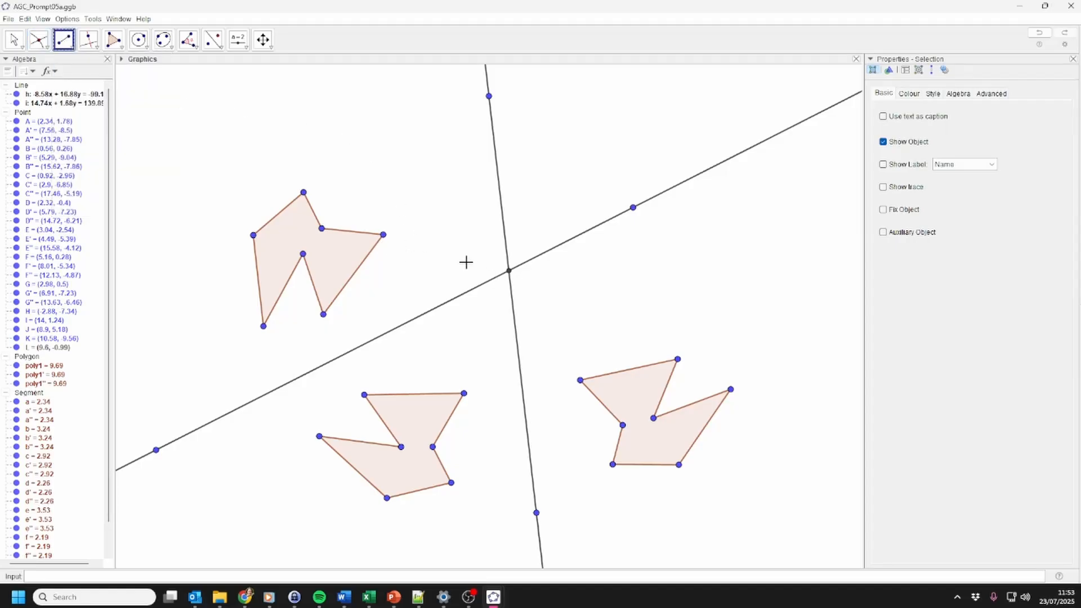
click(383, 233)
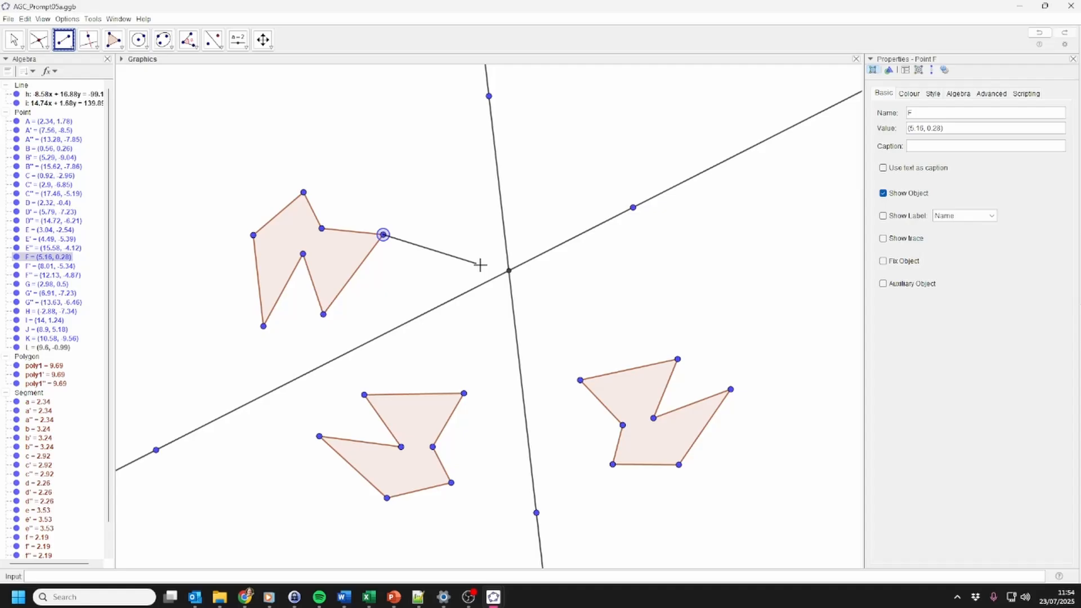
click(509, 273)
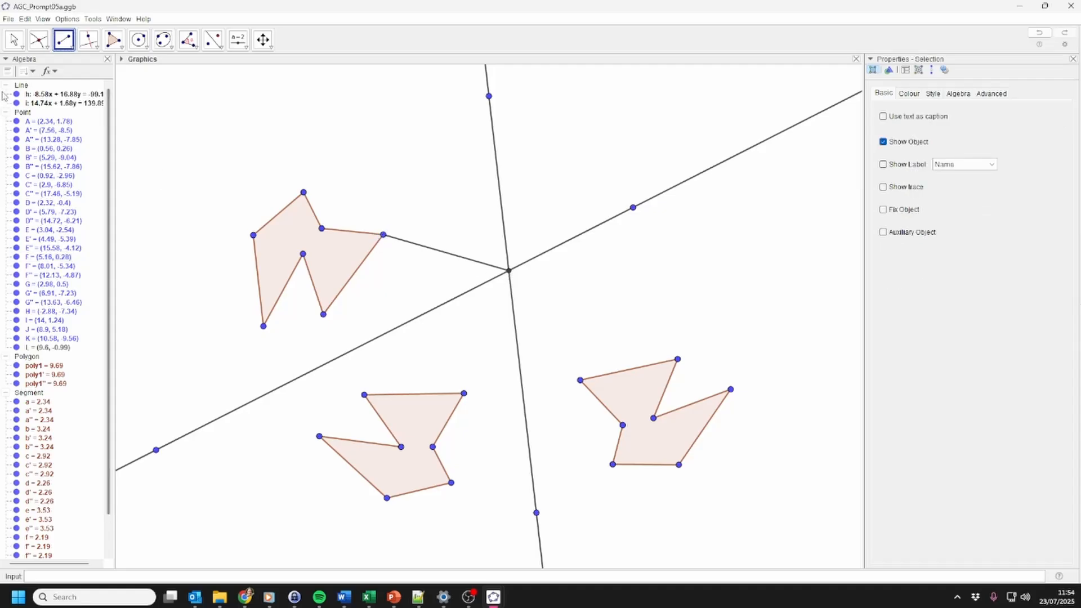
Step: Move vertex F of the original polygon to about (5.3, -0.04)
click(12, 43)
drag(383, 234, 389, 249)
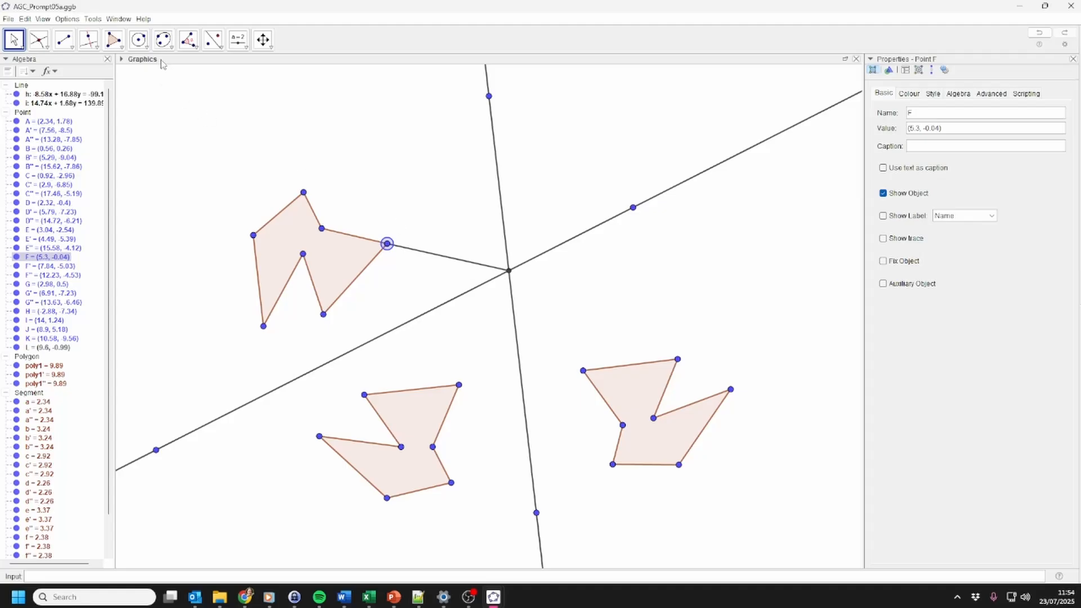
Step: Draw a segment from the mirror lines' intersection point to vertex F'' of the twice-reflected polygon
click(63, 40)
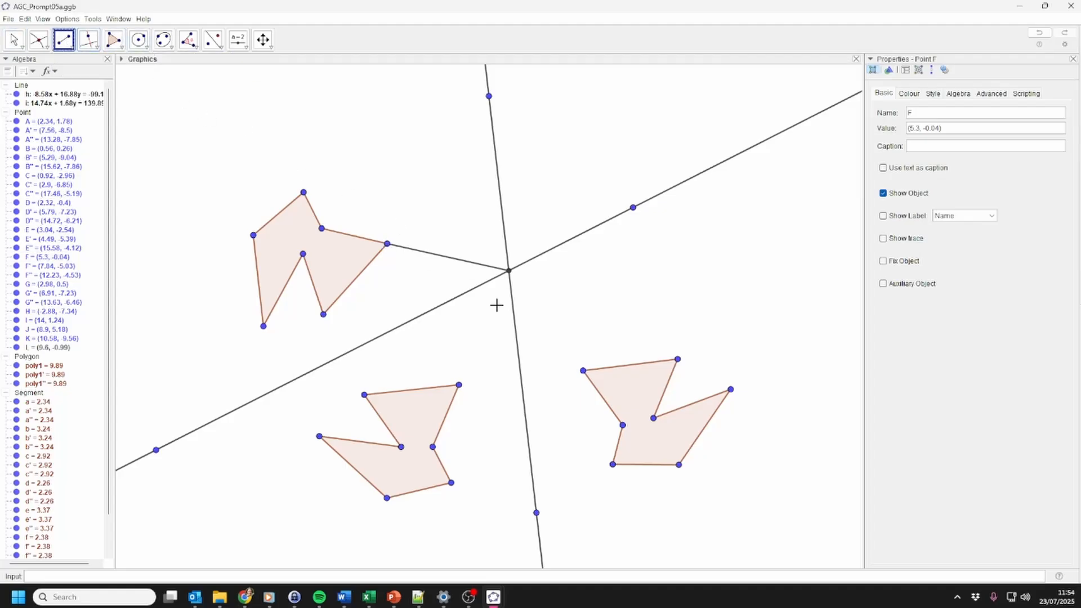
click(509, 271)
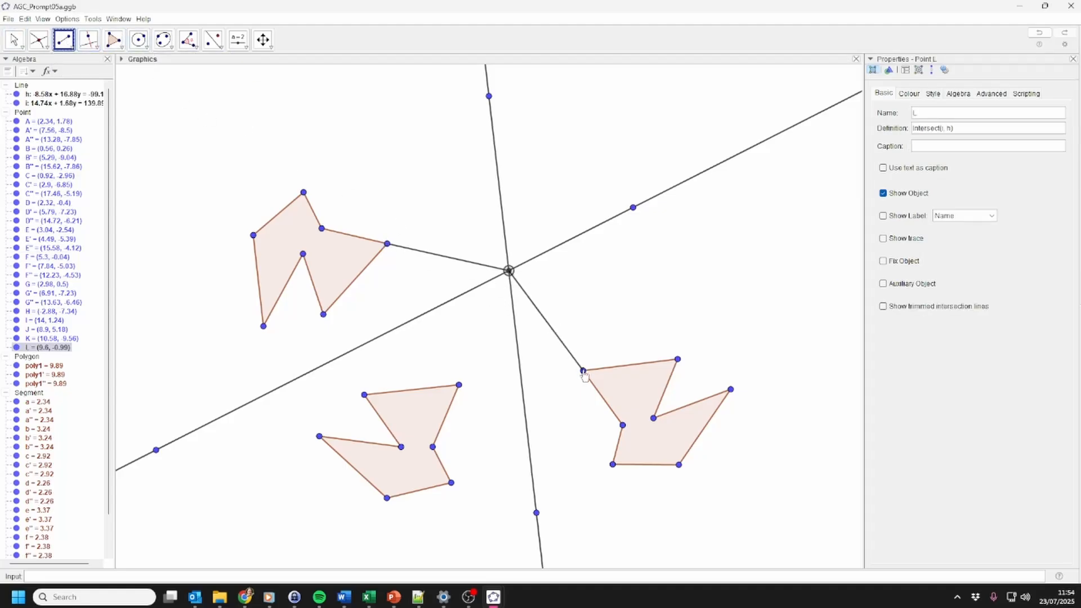
click(583, 371)
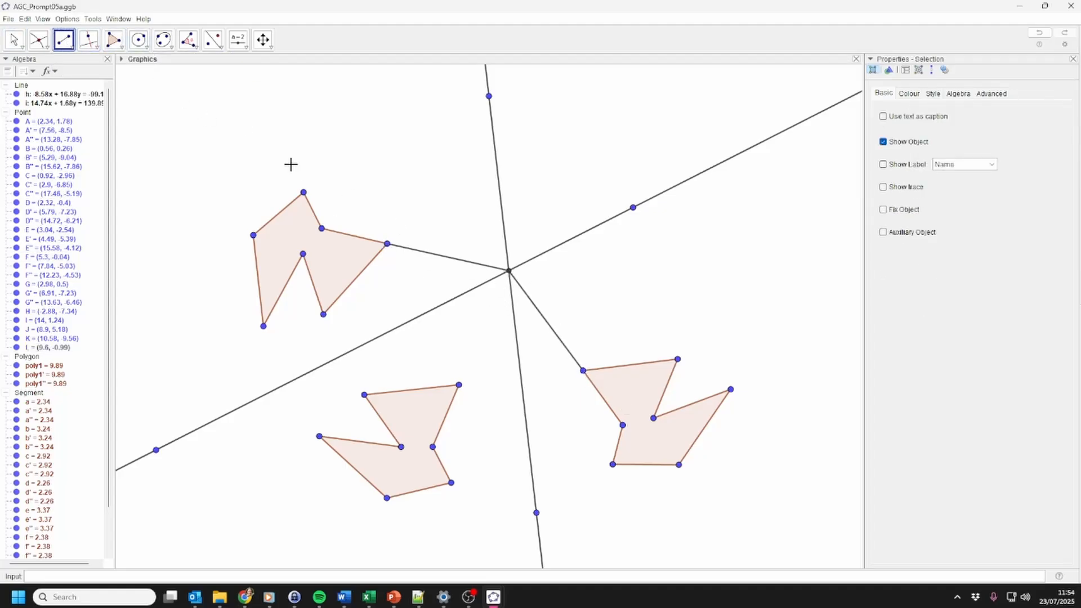
Step: Try marking the angle at the mirror lines' intersection from vertex F to vertex F'', and undo it
click(189, 40)
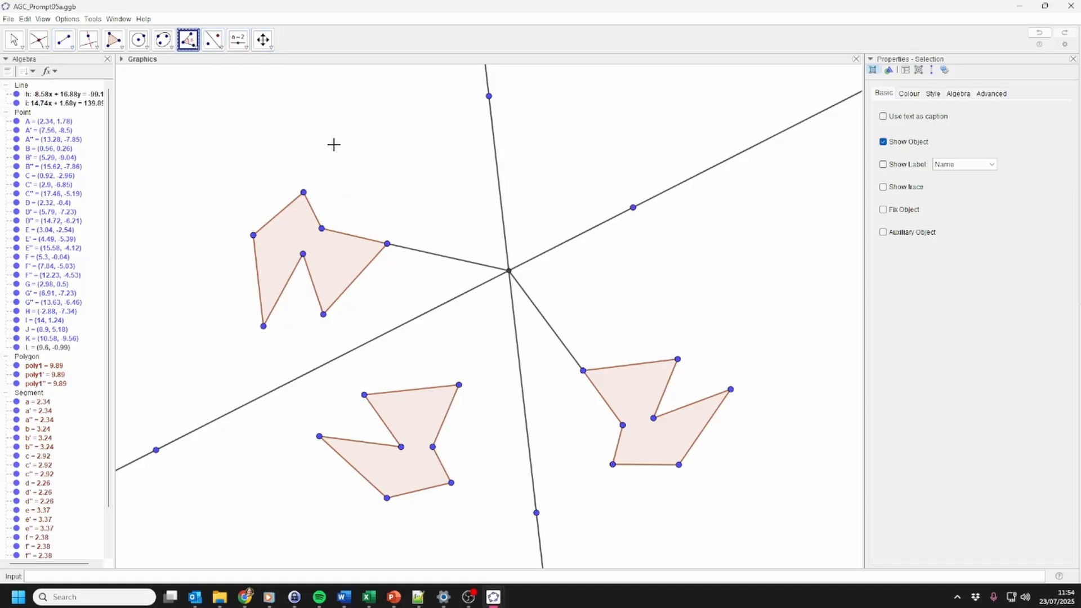
click(387, 245)
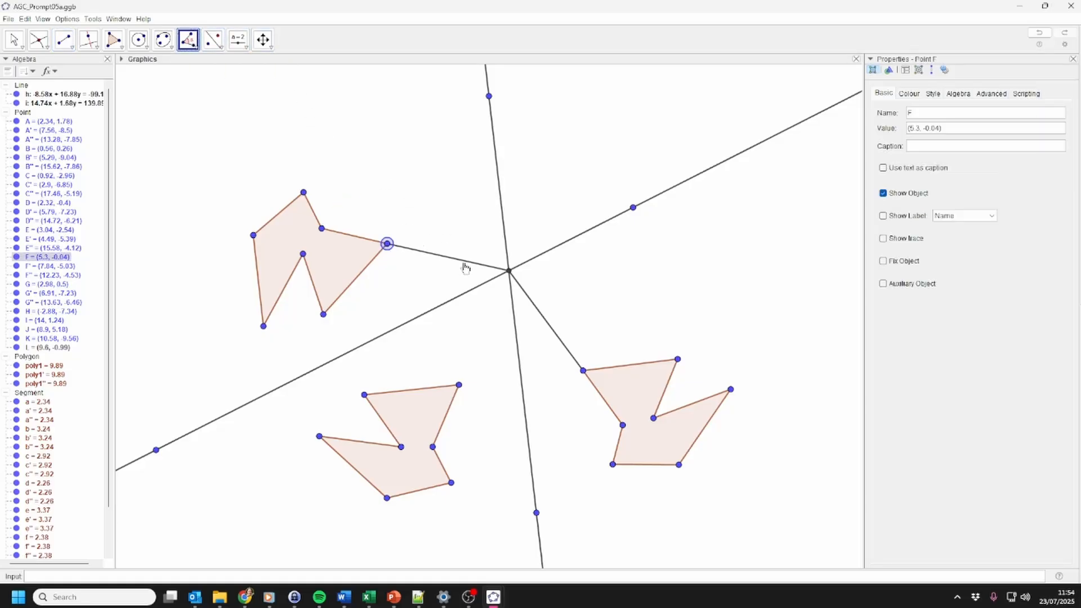
click(510, 273)
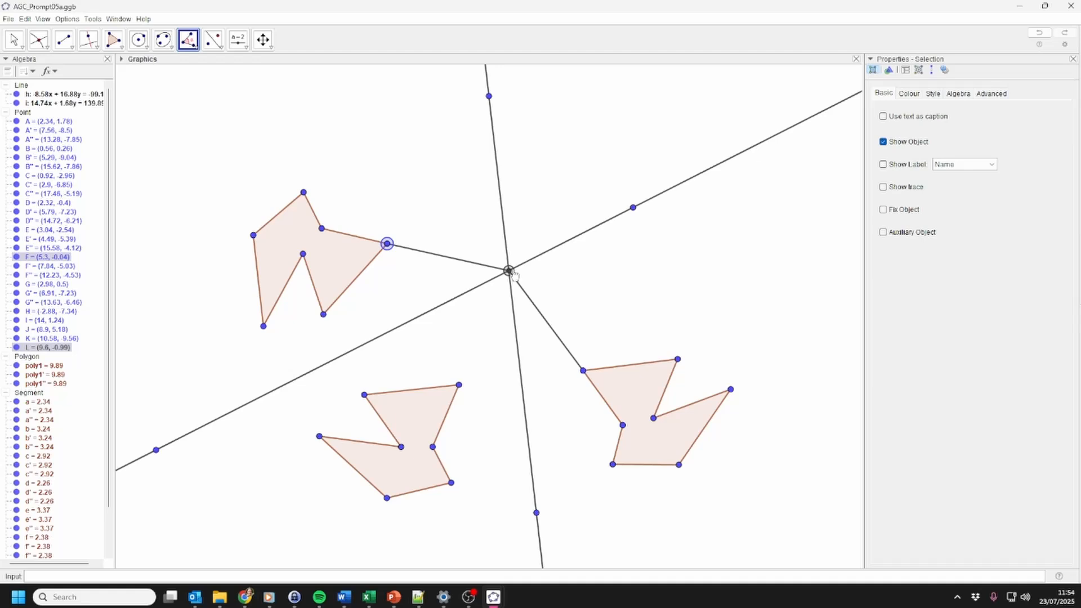
click(584, 373)
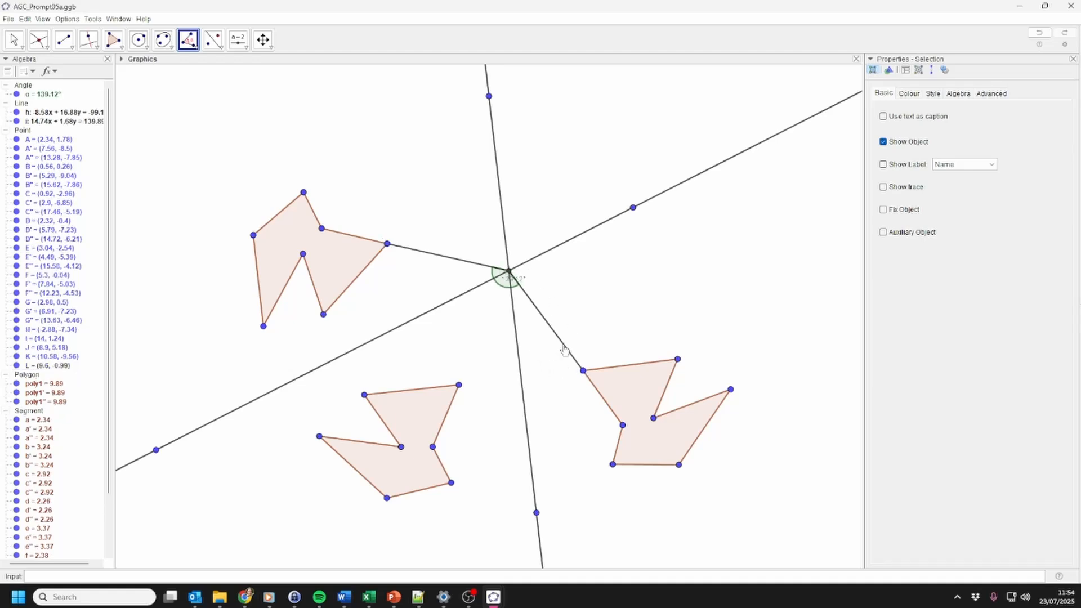
key(ctrl+z)
Step: Mark the angle at the mirror lines' intersection, going from vertex F'' to vertex F
click(583, 371)
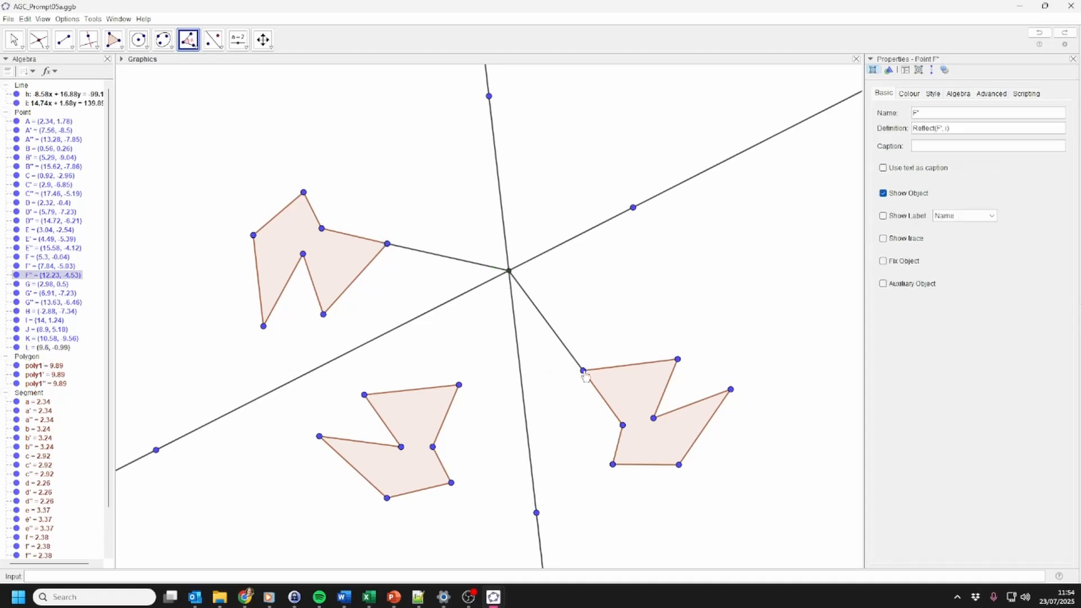
click(510, 272)
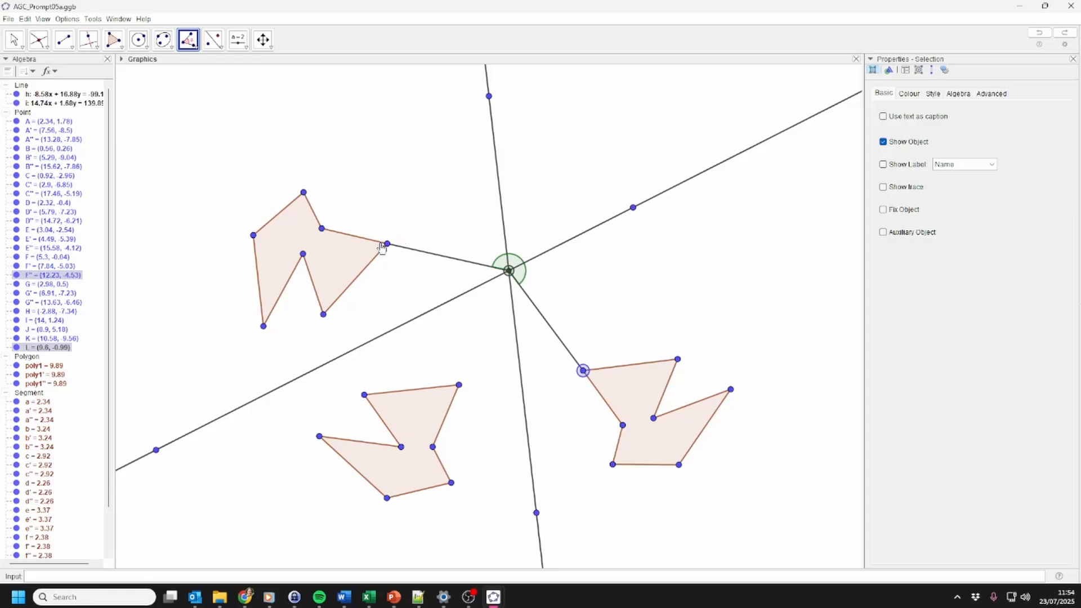
click(387, 244)
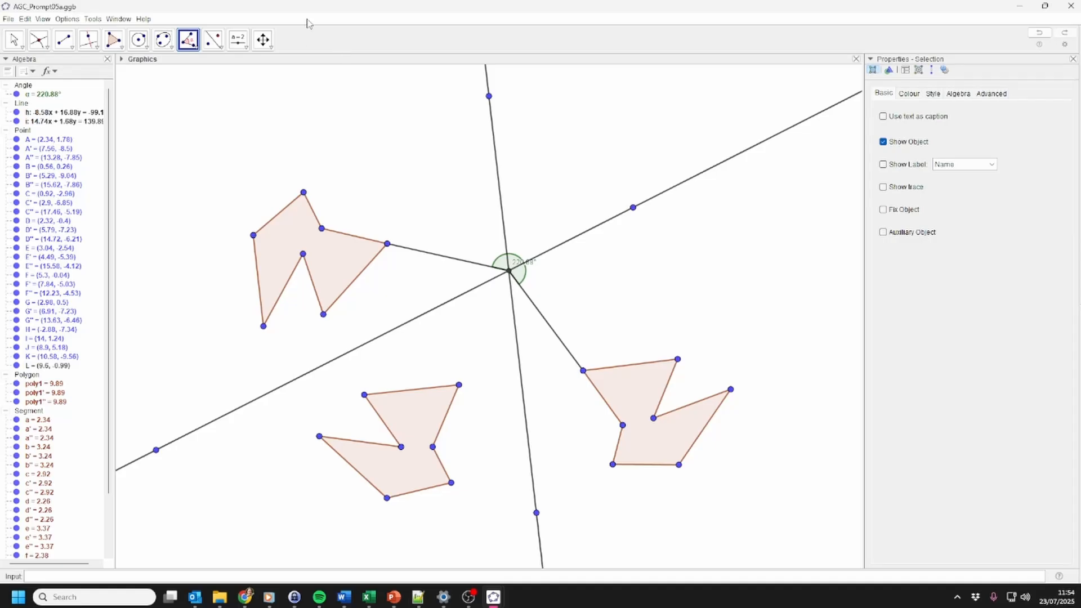
Step: Create a slider named step with a minimum of 0 above the original polygon, and set it to 0
click(238, 40)
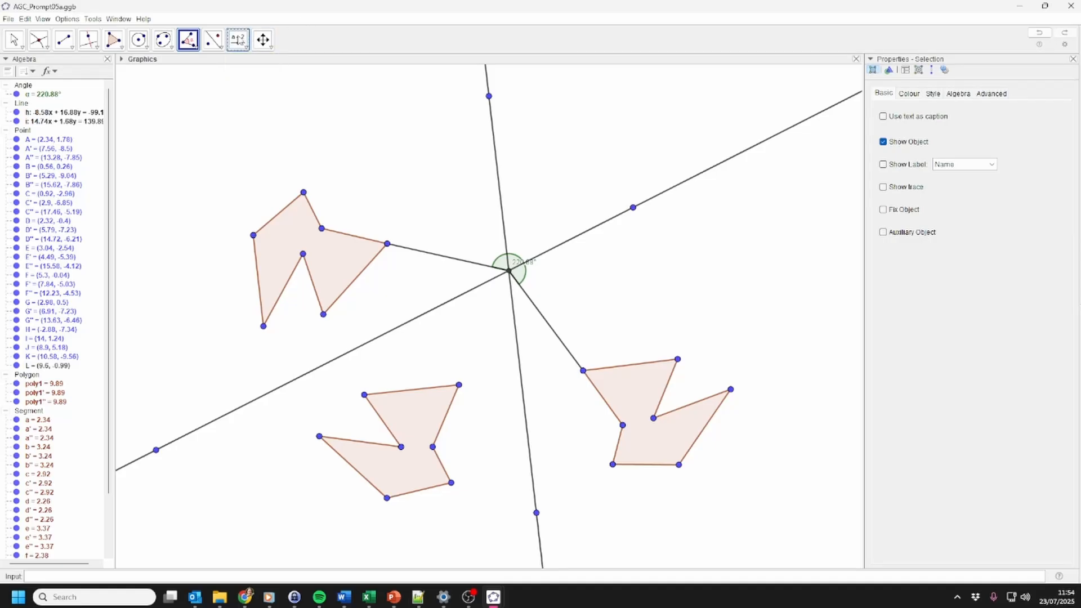
click(164, 111)
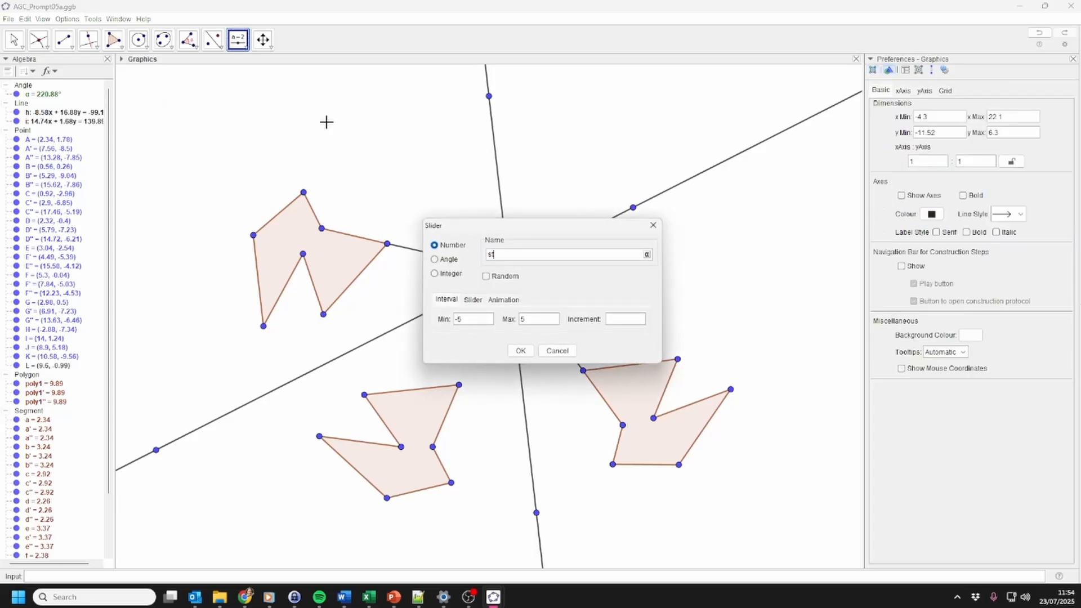
click(476, 320)
click(524, 351)
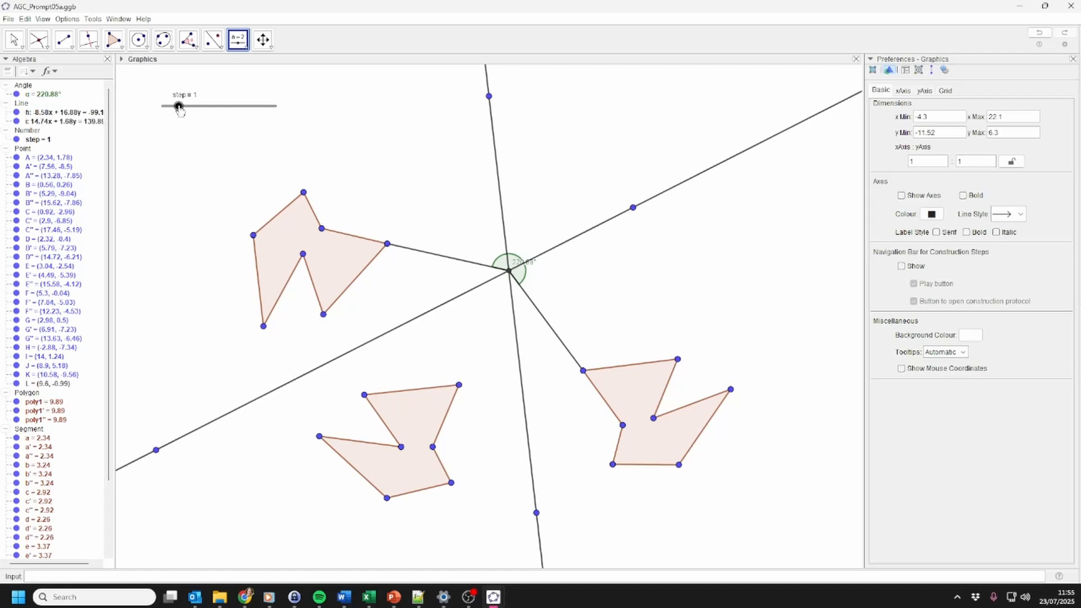
drag(180, 110, 163, 107)
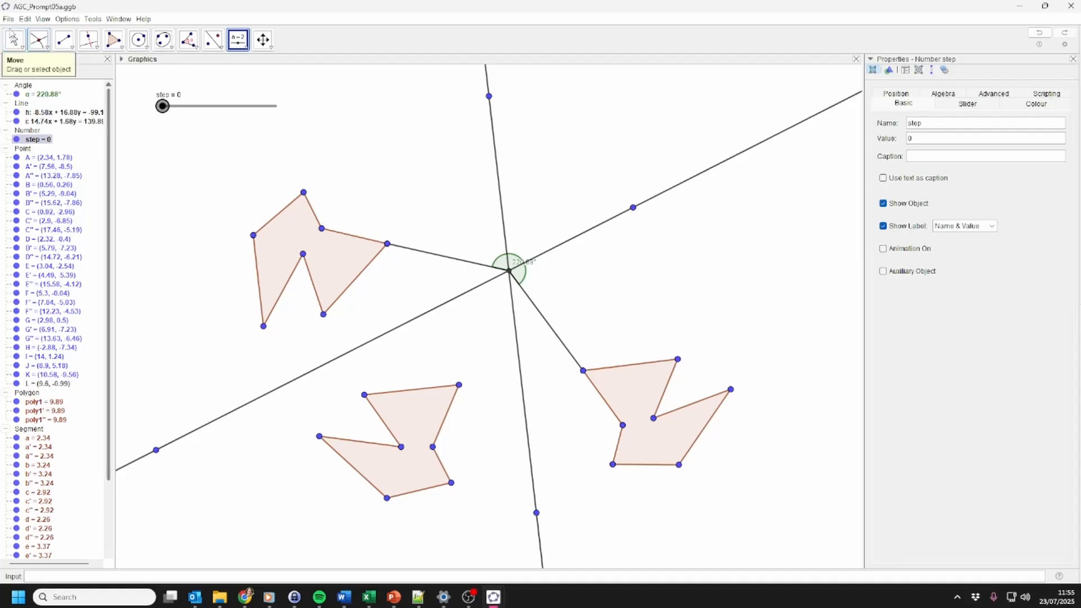
Step: Hide all the points in the construction and clear the selection
click(13, 40)
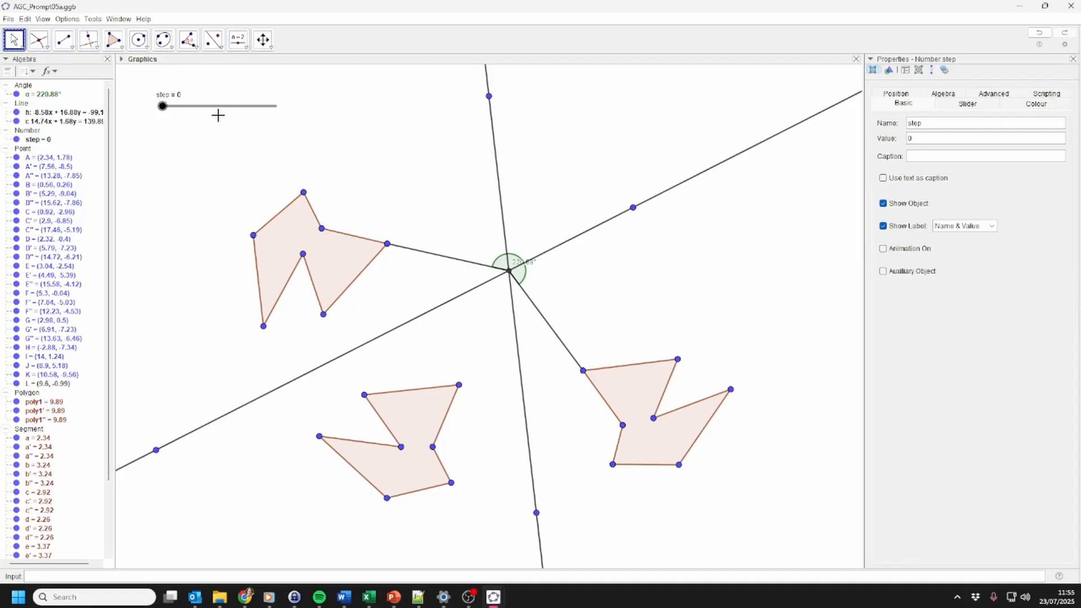
click(294, 233)
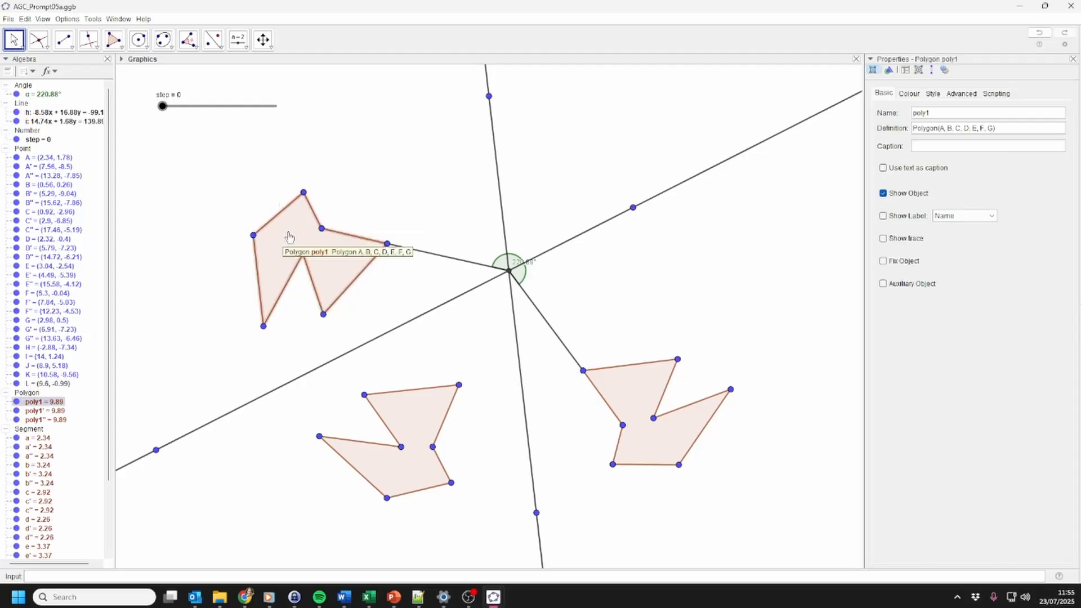
click(28, 152)
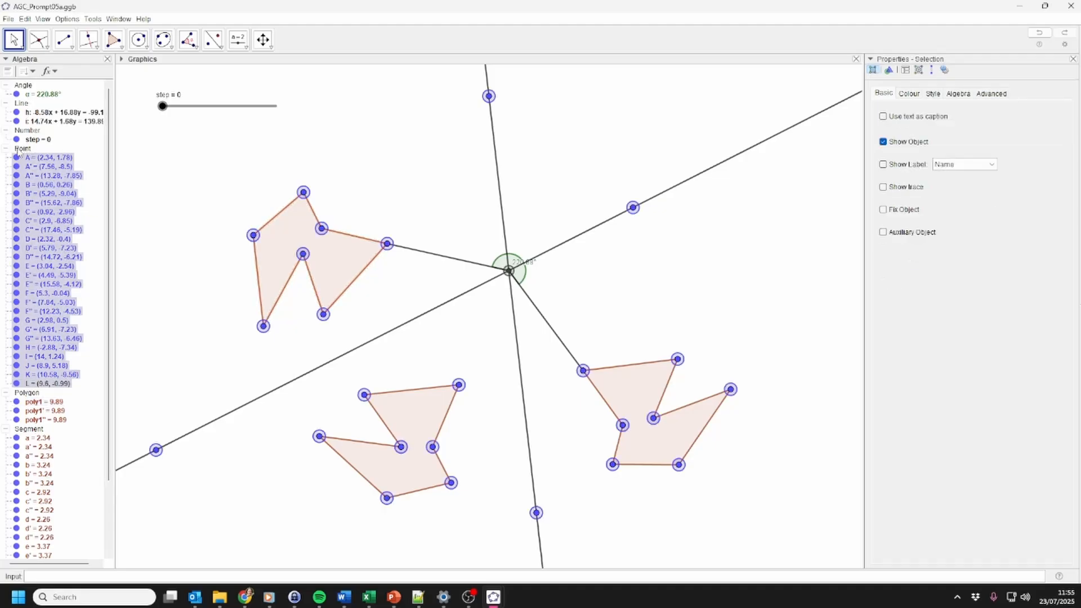
right_click(27, 152)
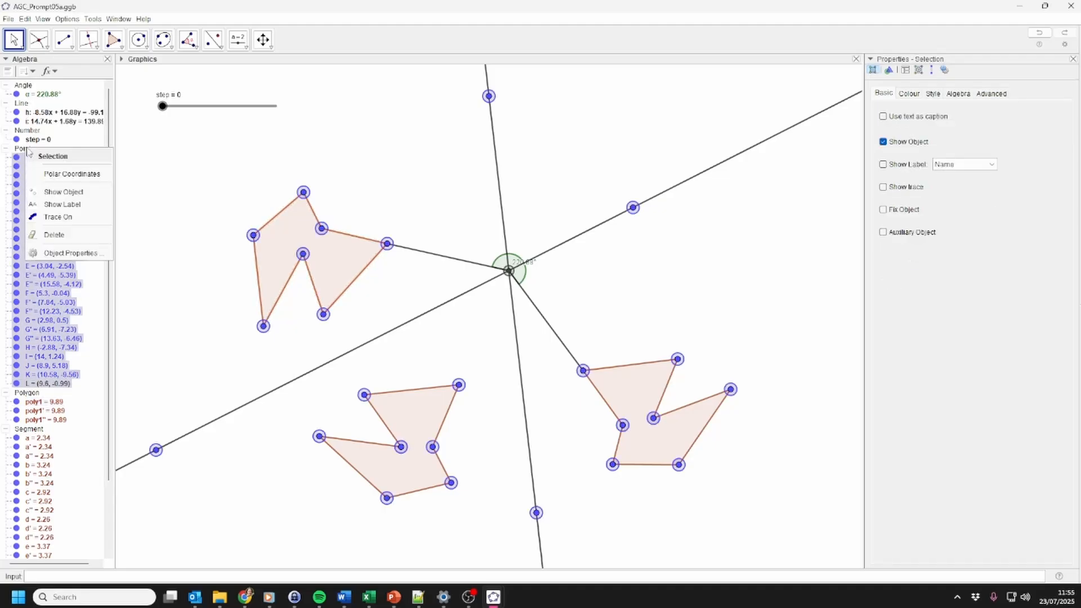
click(57, 192)
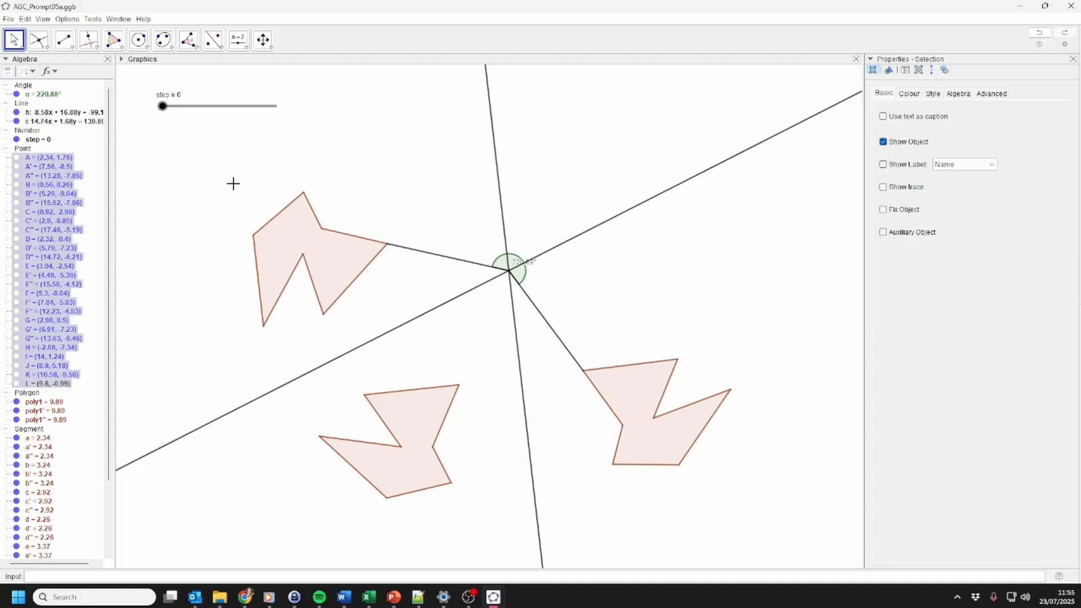
click(83, 144)
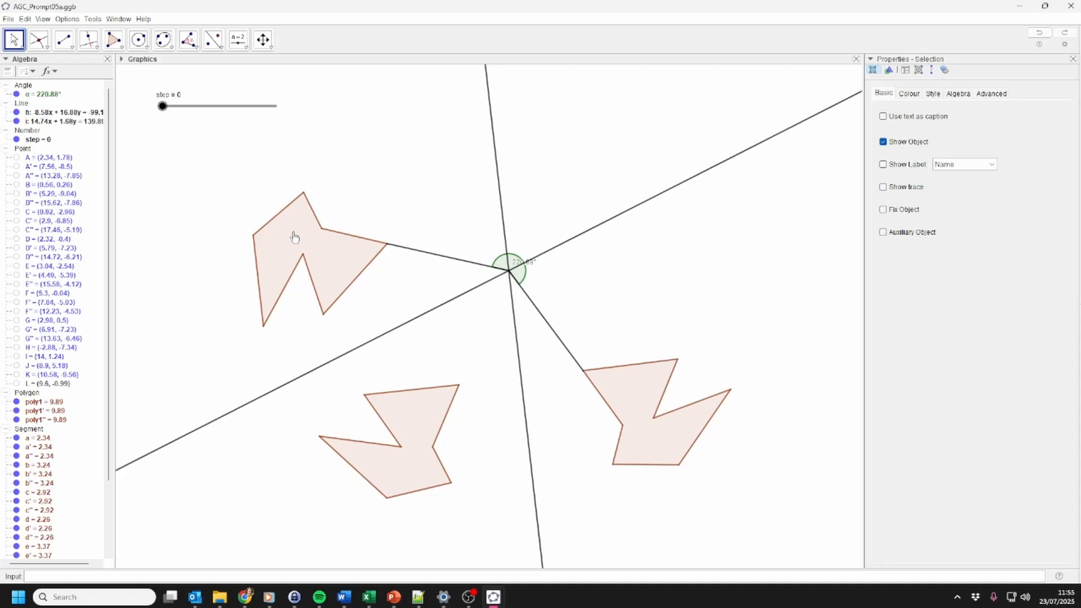
Step: Set the gently sloping mirror line to show only when step ≥ 1
click(382, 334)
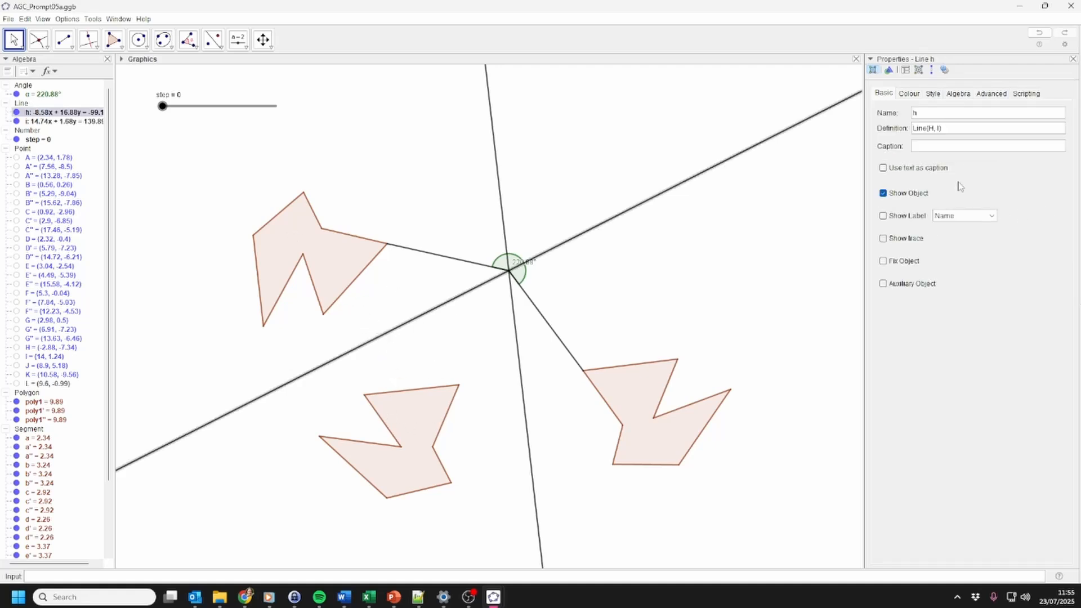
click(991, 95)
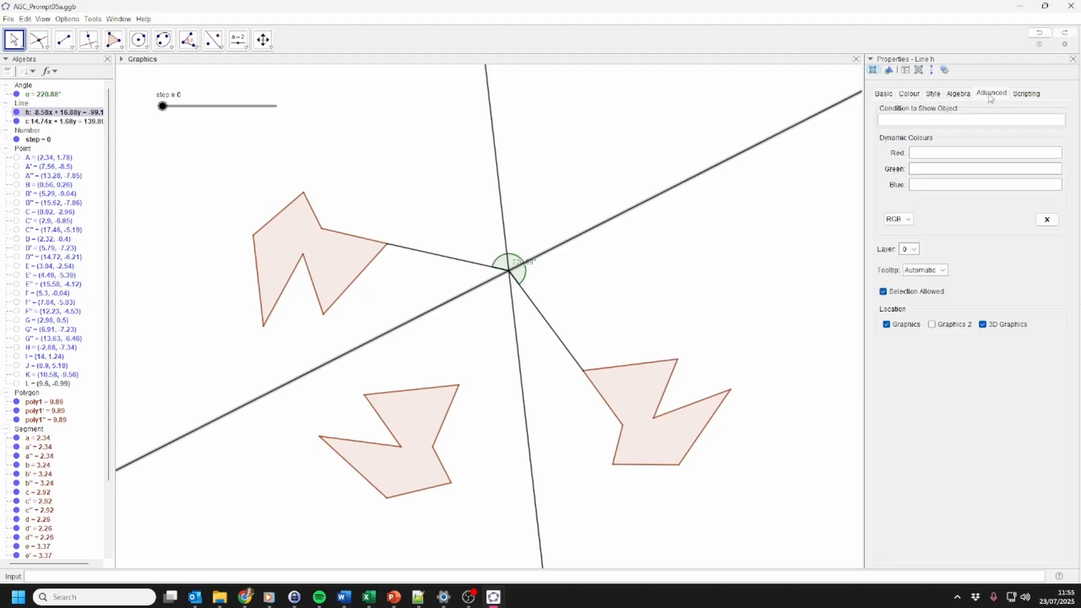
click(915, 120)
key(Return)
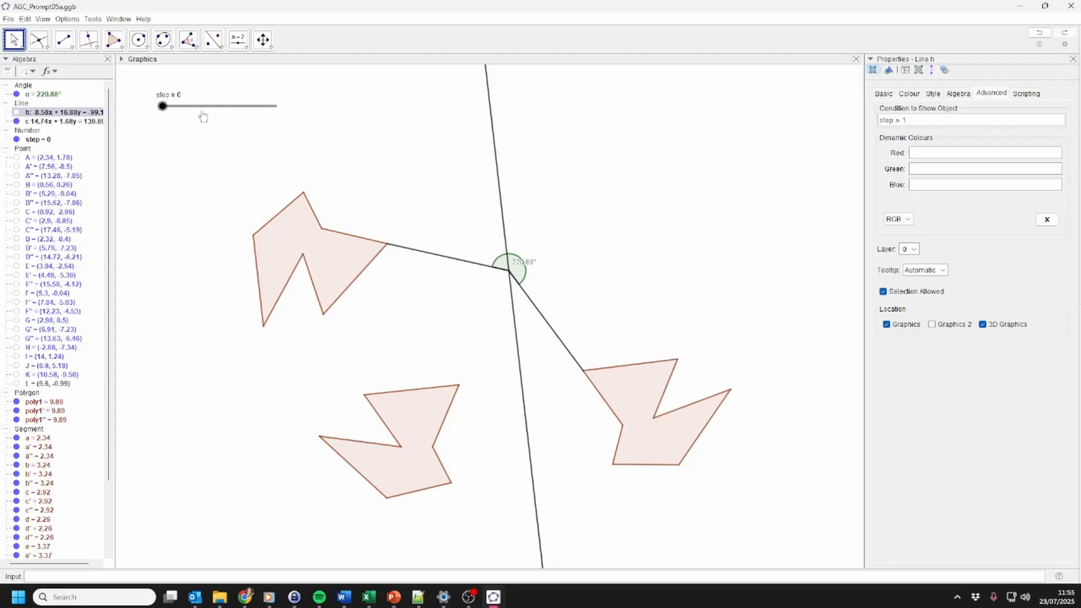
Step: Run the step slider up and back to 0 to check when the gently sloping mirror line shows
click(162, 106)
key(Right)
key(Right)
key(Right)
key(Right)
key(Right)
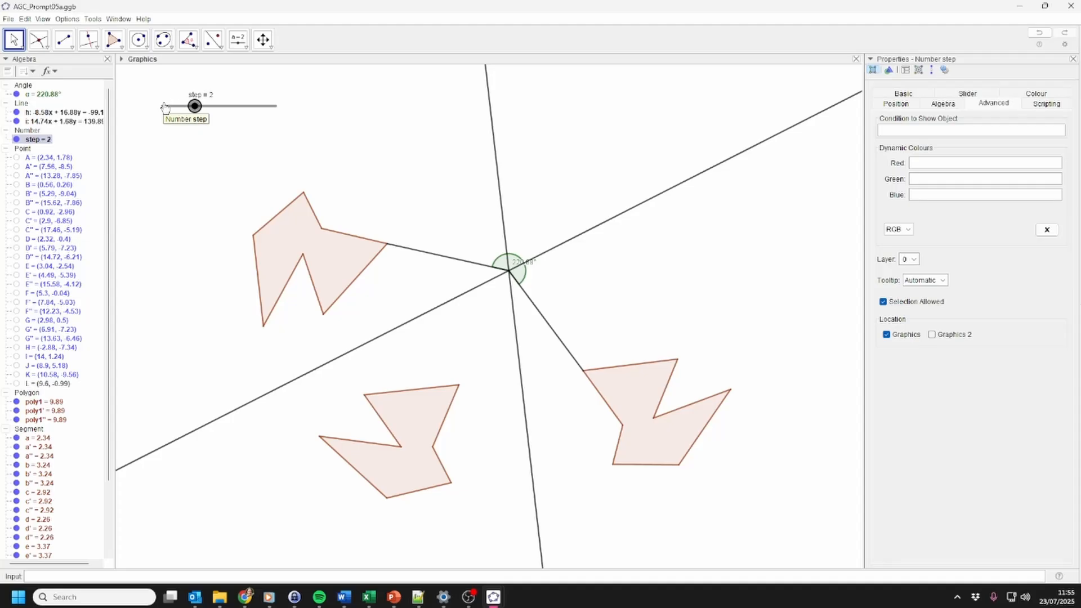
key(Left)
key(Left)
key(Left)
key(Left)
key(Left)
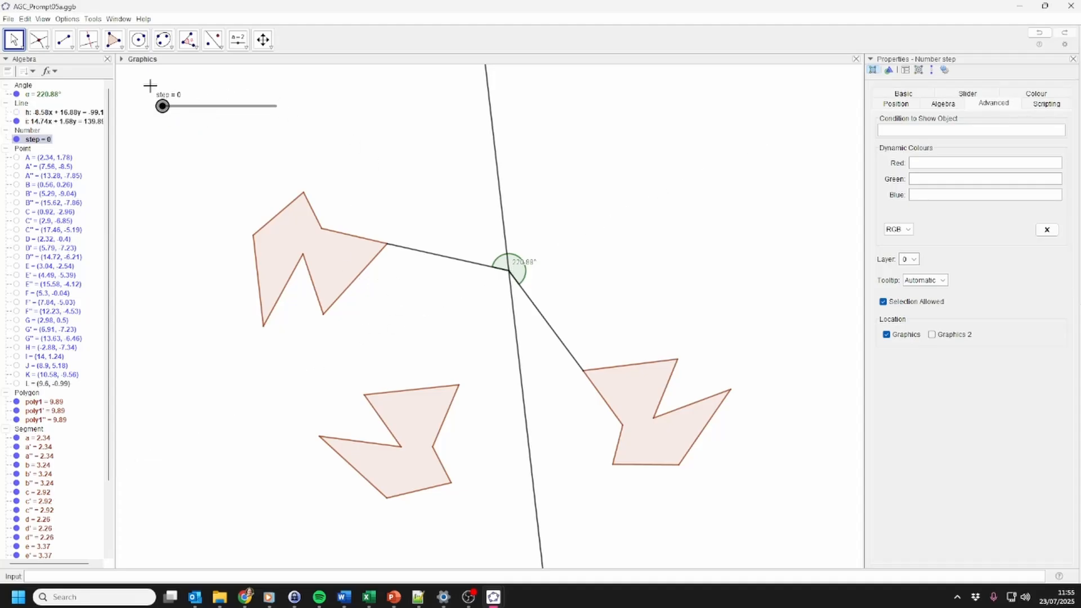
Step: Set the once-reflected polygon and its sides to show only when step ≥ 2
click(406, 416)
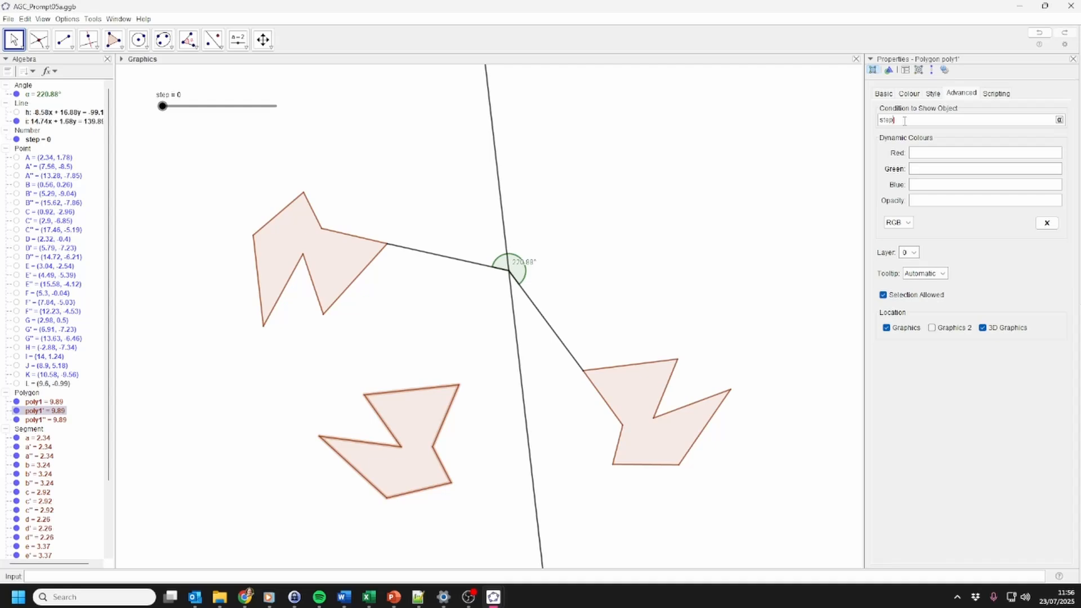
key(Return)
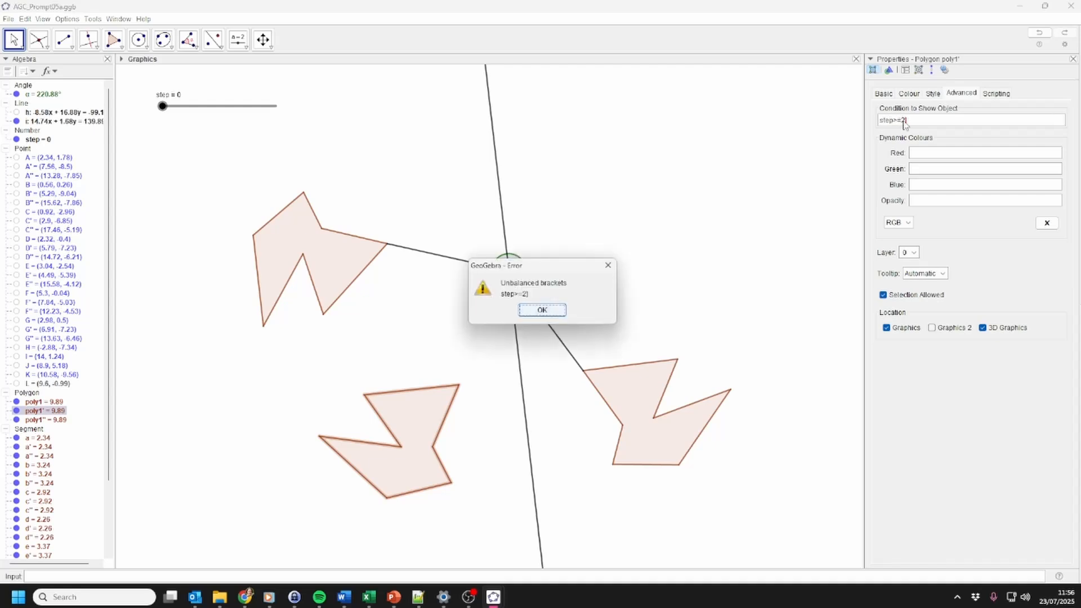
click(542, 310)
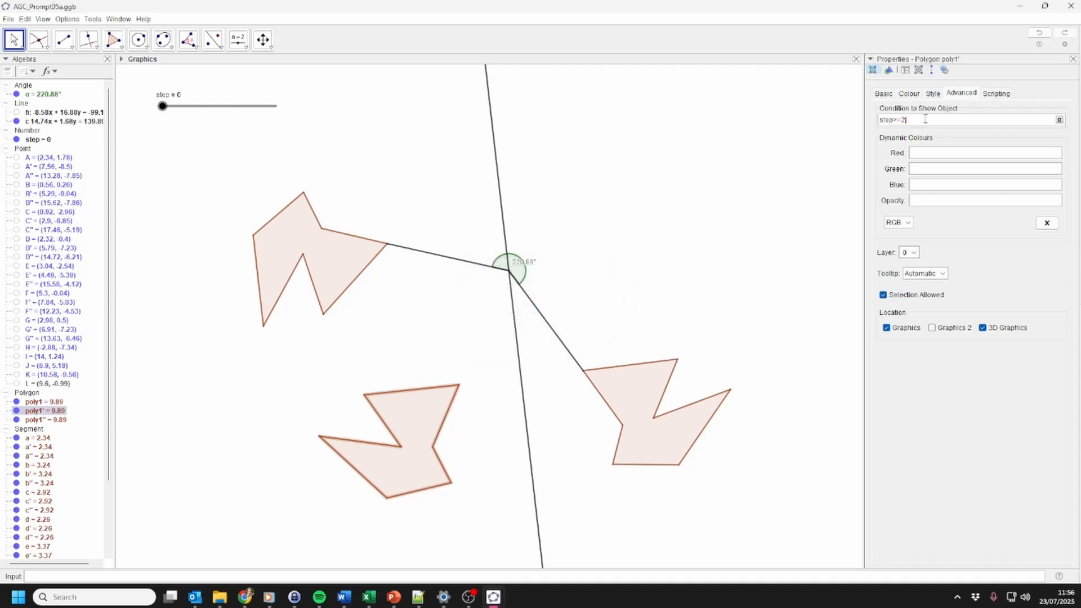
key(Return)
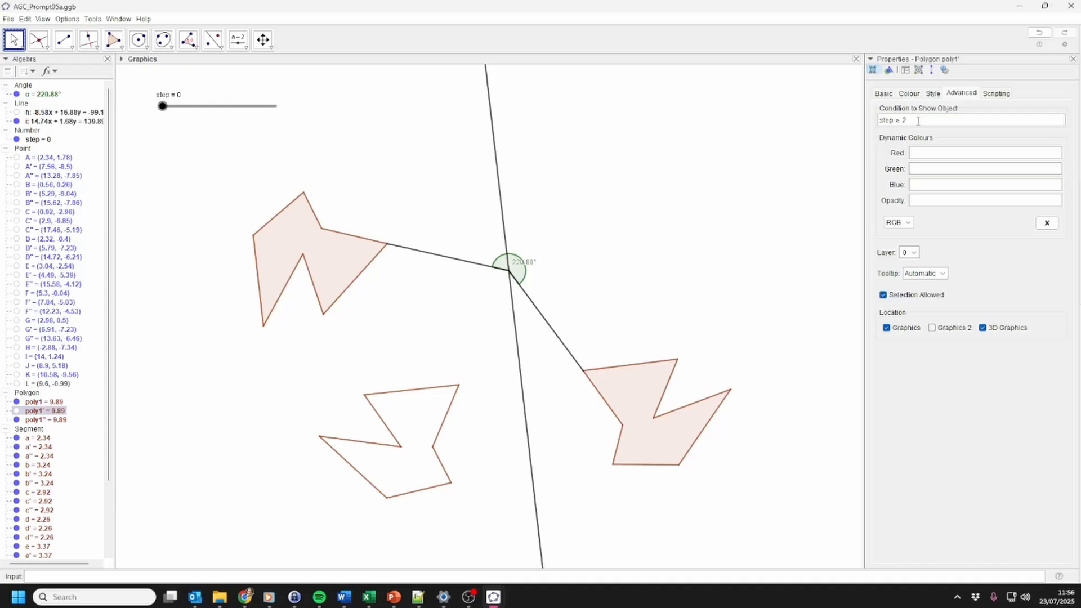
drag(277, 374, 490, 522)
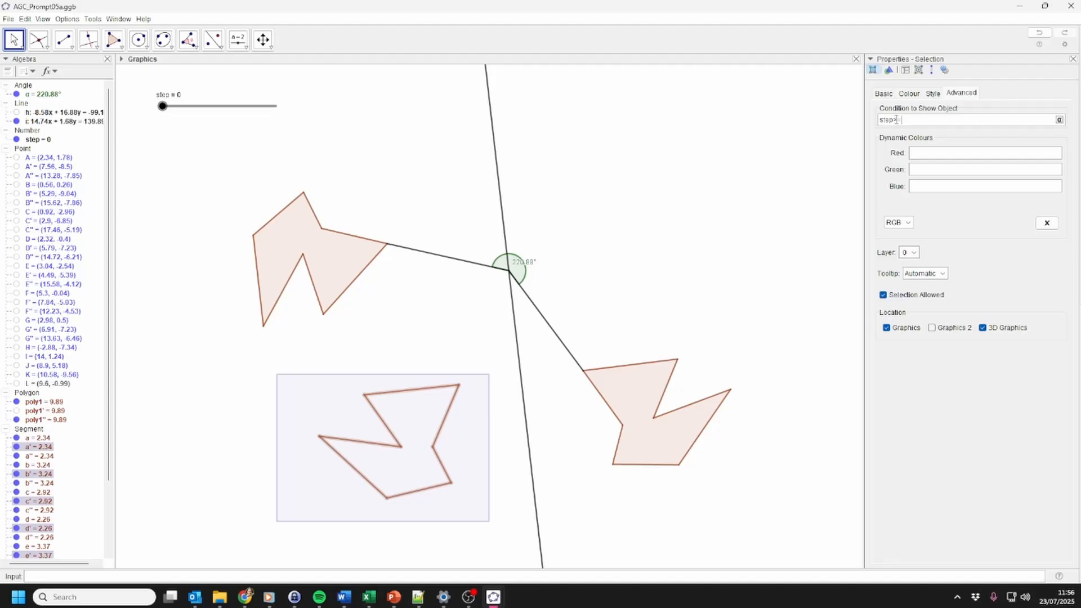
key(Return)
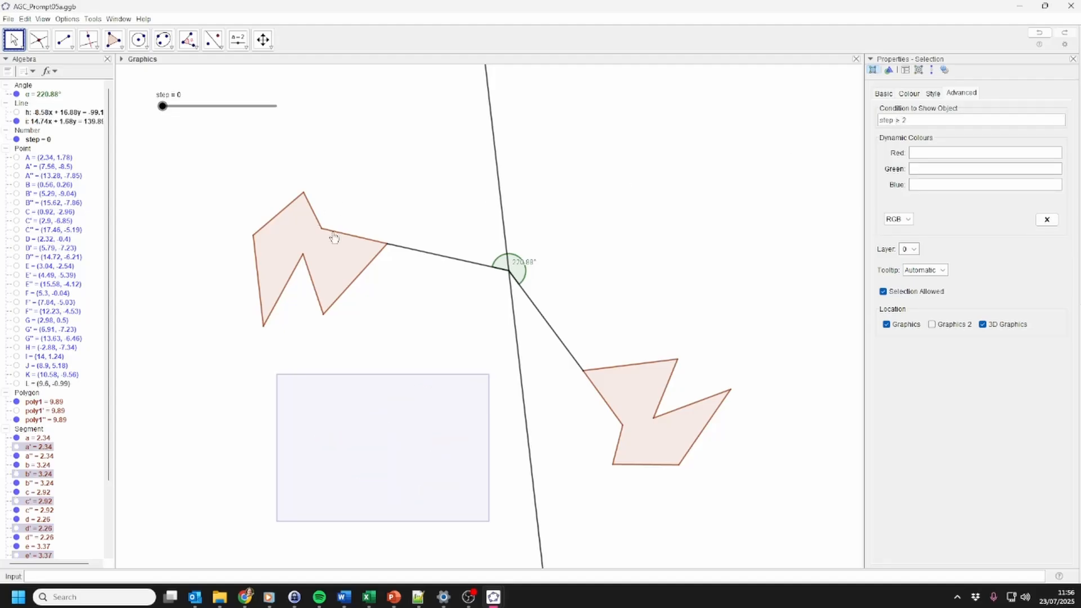
Step: Set the steep mirror line to show only when step ≥ 3
click(527, 426)
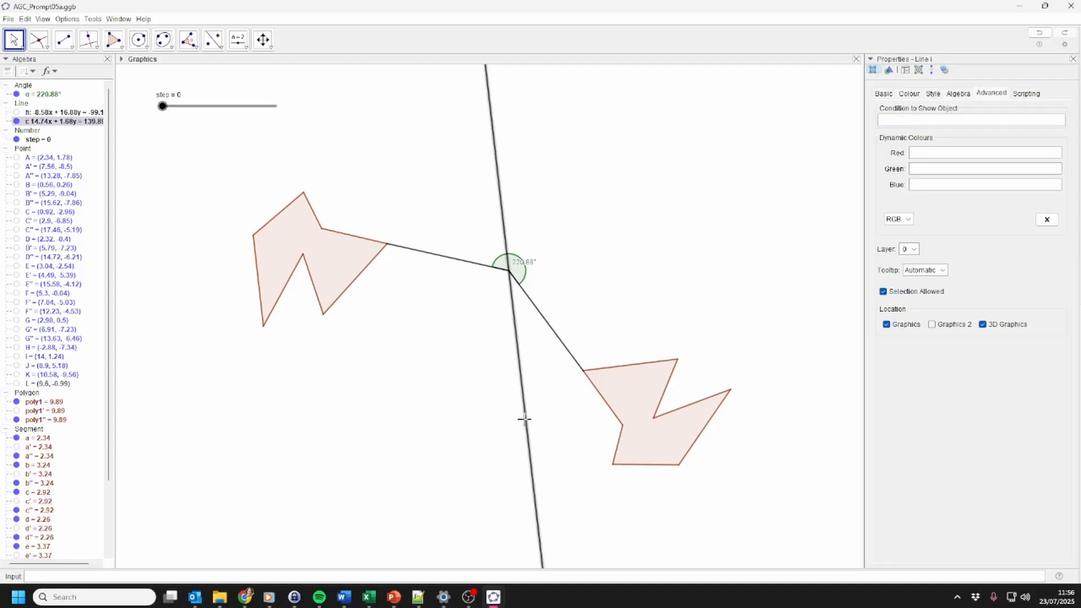
click(893, 119)
key(Return)
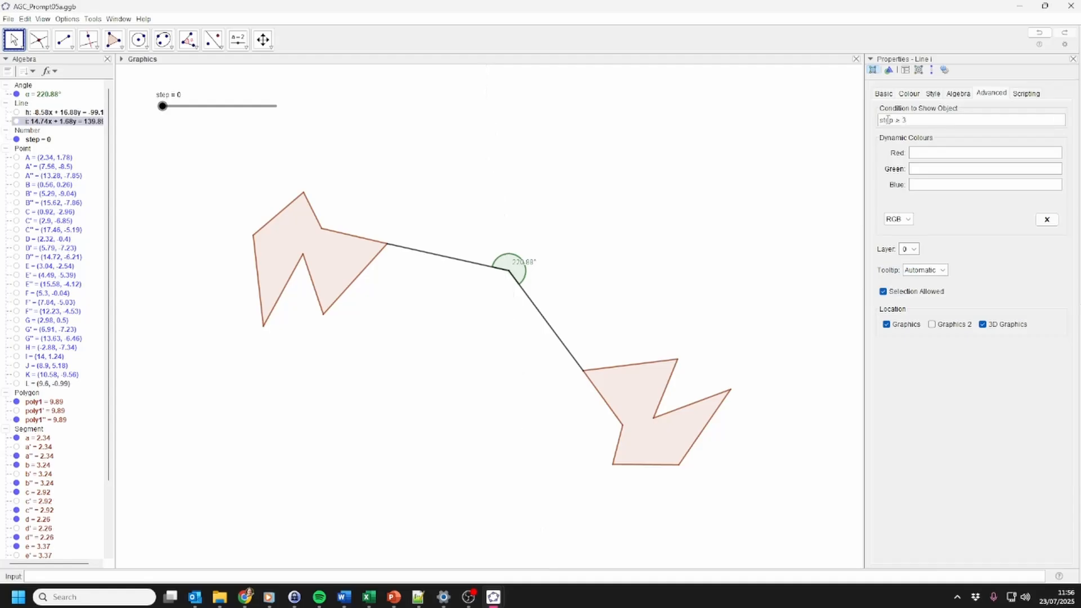
Step: Set the twice-reflected polygon and its sides to show only when step ≥ 4
click(637, 388)
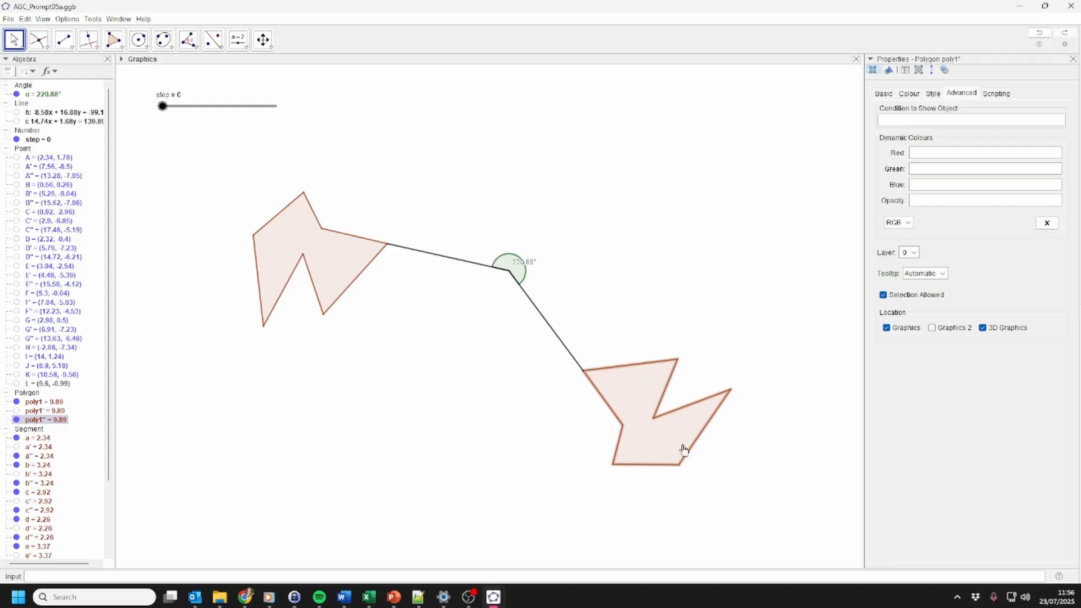
drag(755, 502, 571, 332)
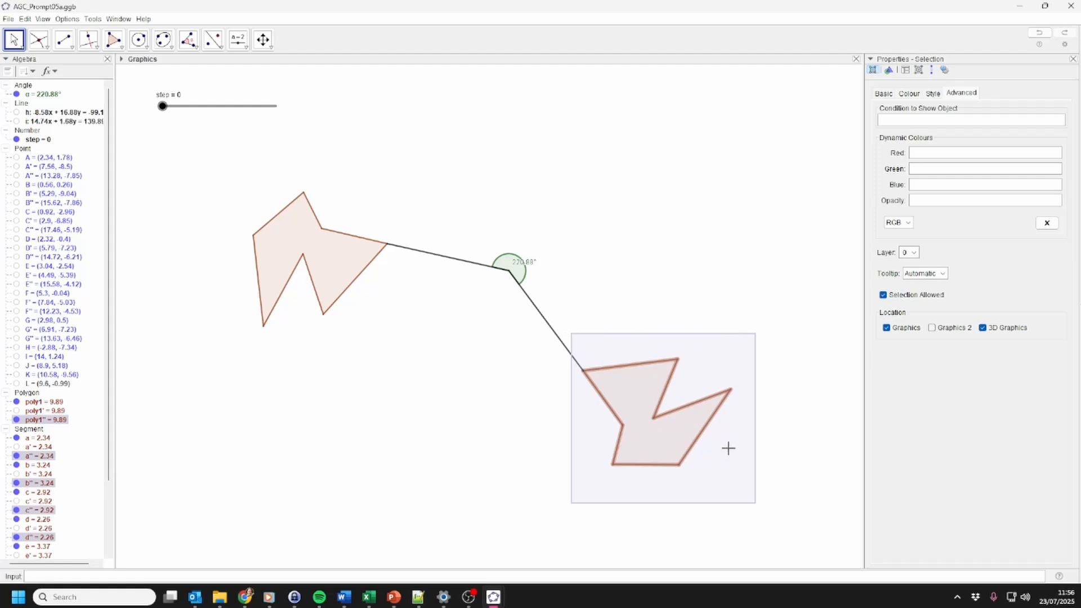
click(908, 121)
key(Return)
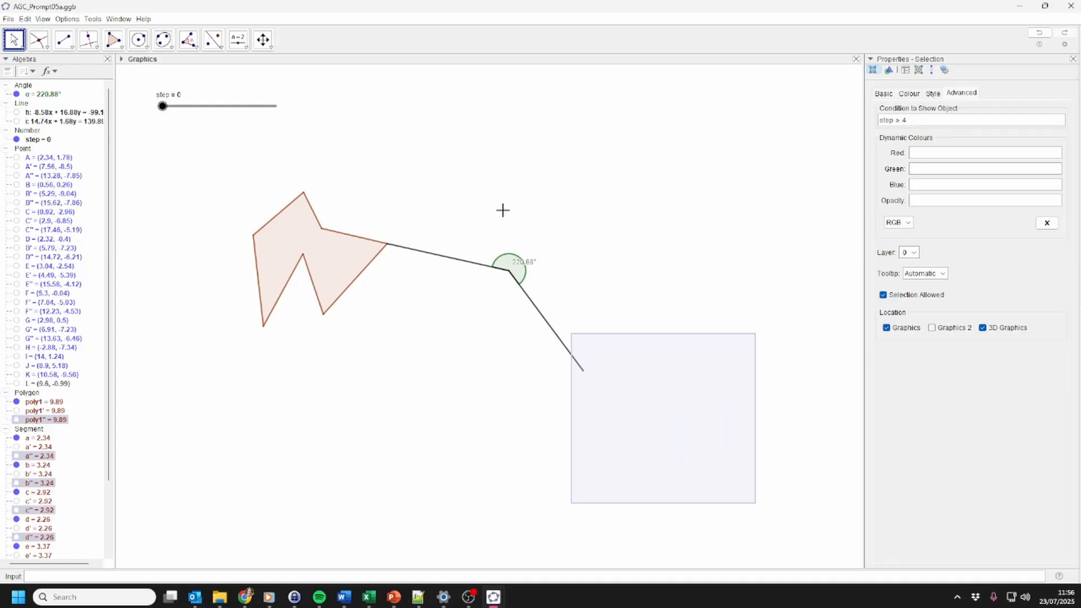
Step: Show the hidden point where the two mirror lines cross
click(463, 199)
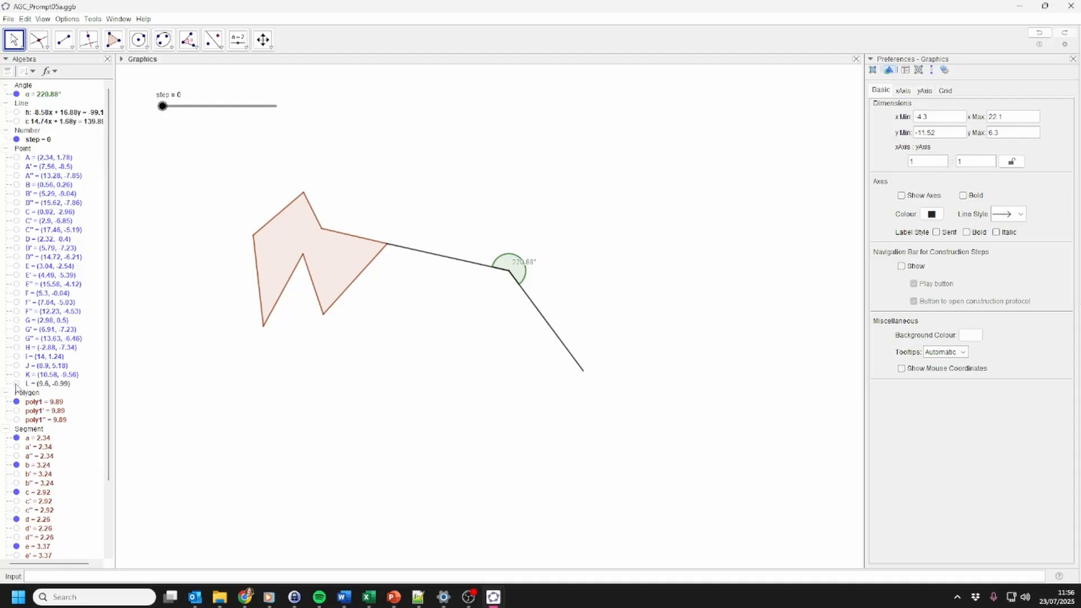
click(23, 386)
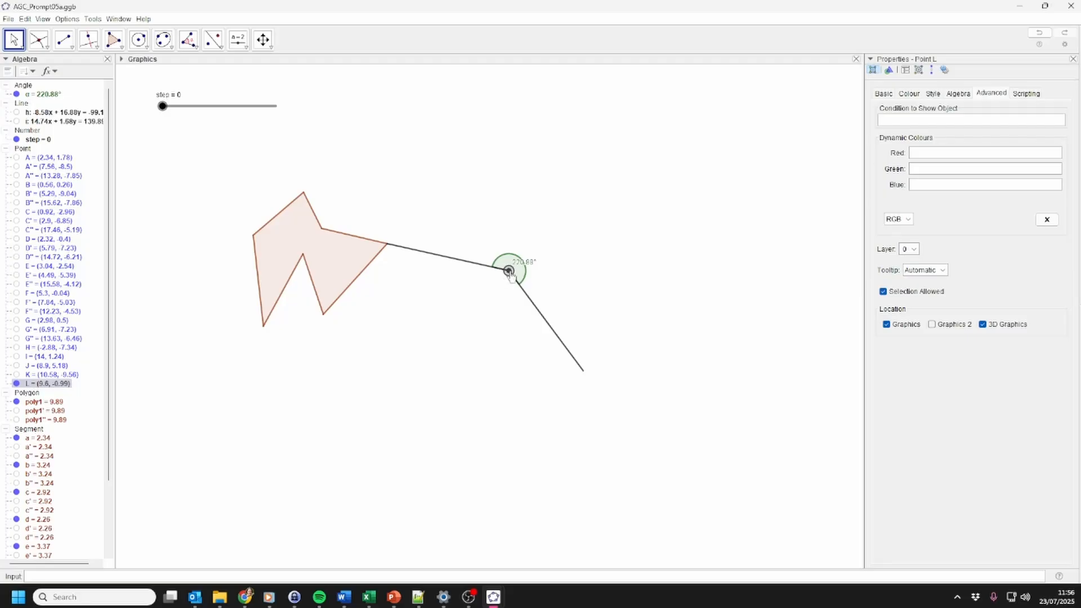
click(949, 121)
Step: Set the two segments from the intersection point and the angle between them to show only when step ≥ 6
click(530, 299)
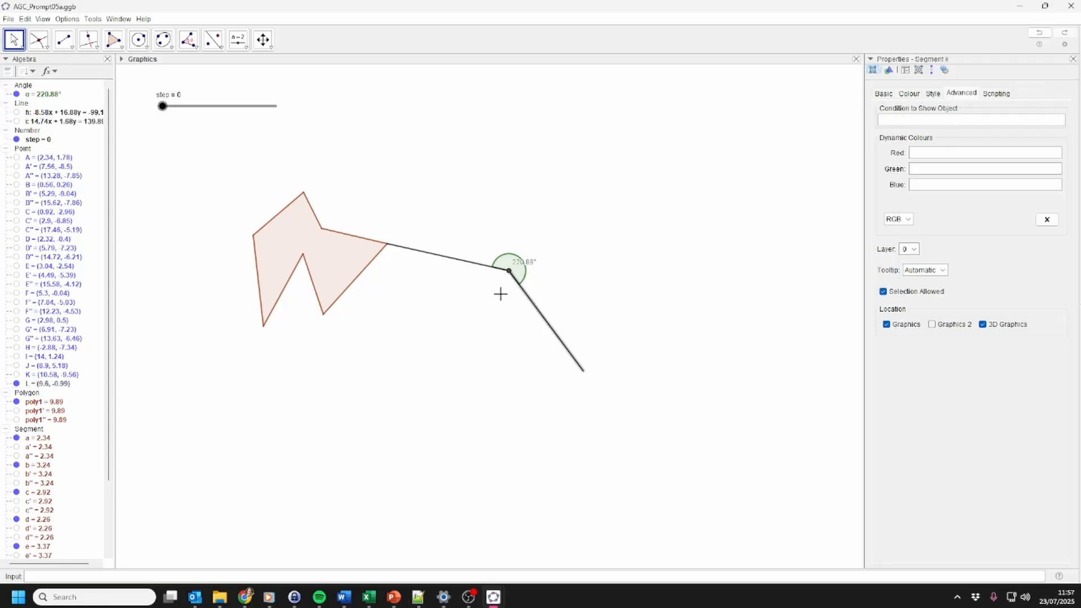
ctrl+click(461, 261)
ctrl+click(508, 255)
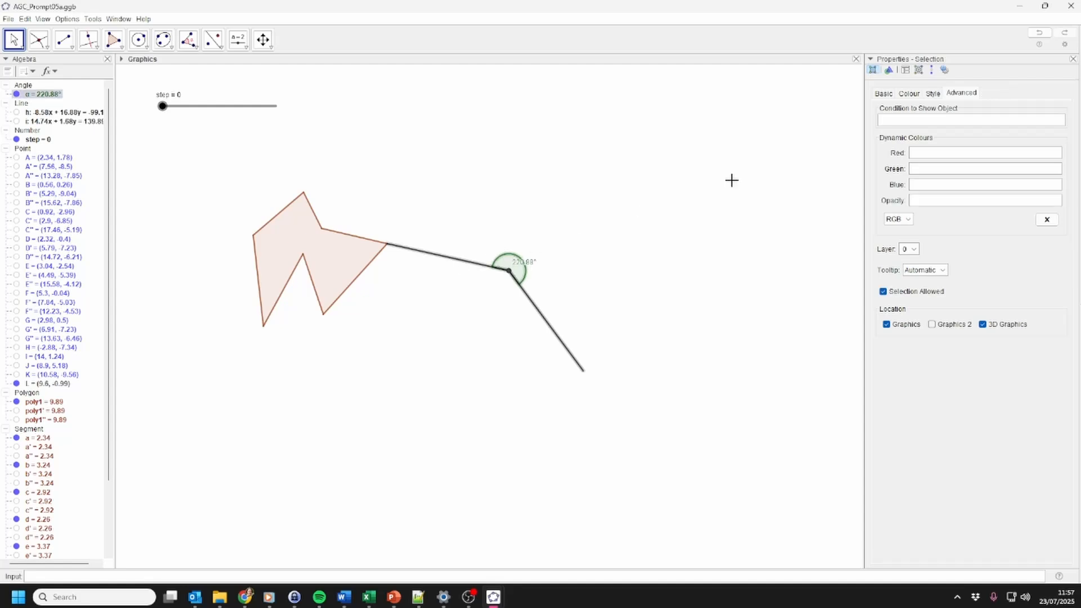
click(899, 121)
text(=6)
key(Return)
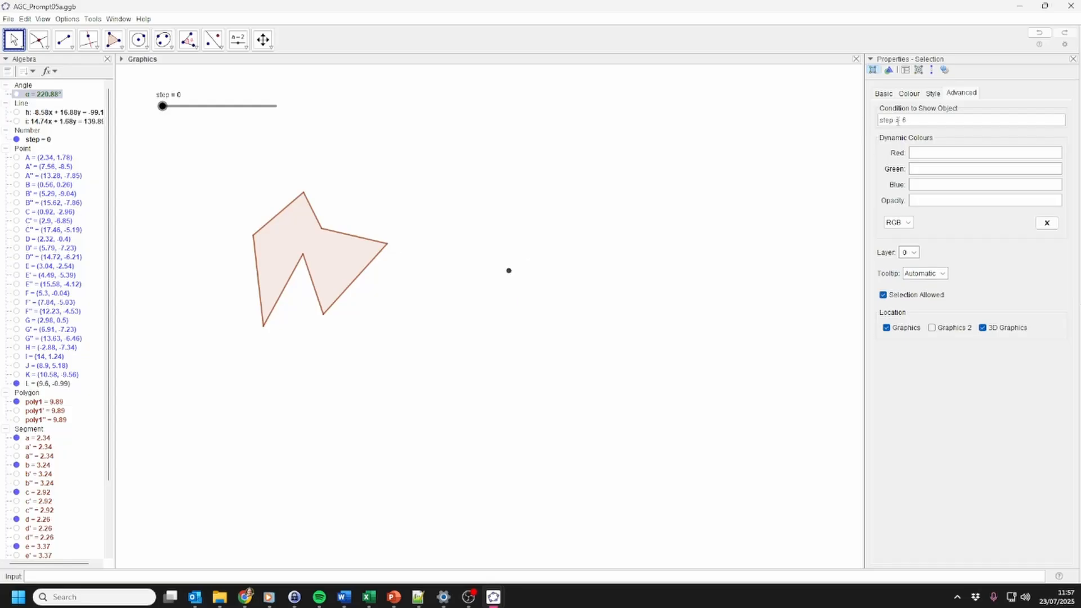
Step: Set the mirror lines' intersection point to show only when step ≥ 5
click(509, 271)
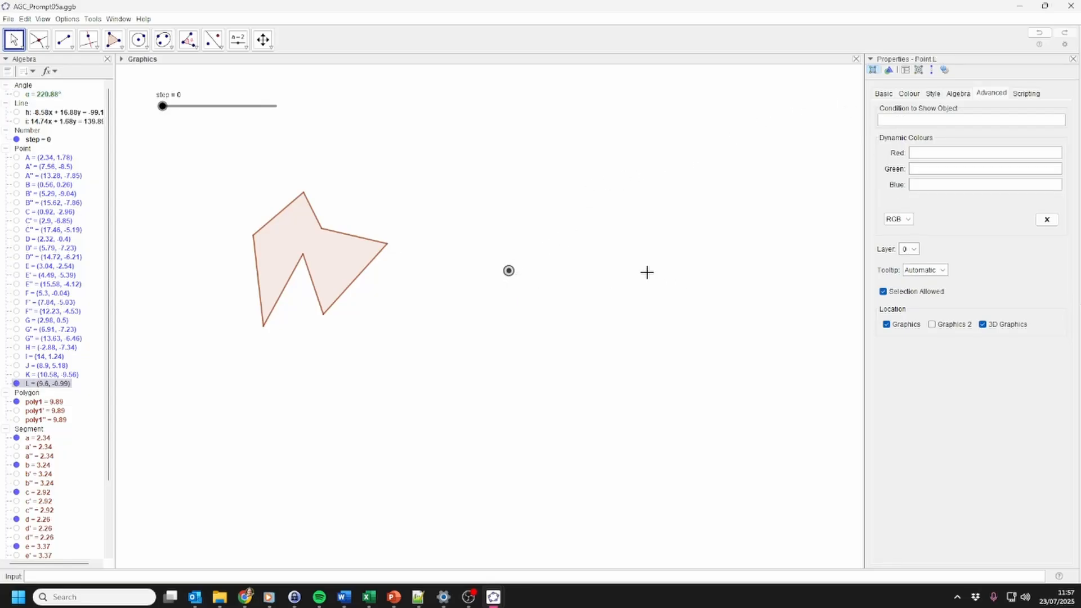
click(893, 119)
key(Return)
Step: Advance the step slider one value at a time from 0 to 6 to check the order in which objects show
click(162, 106)
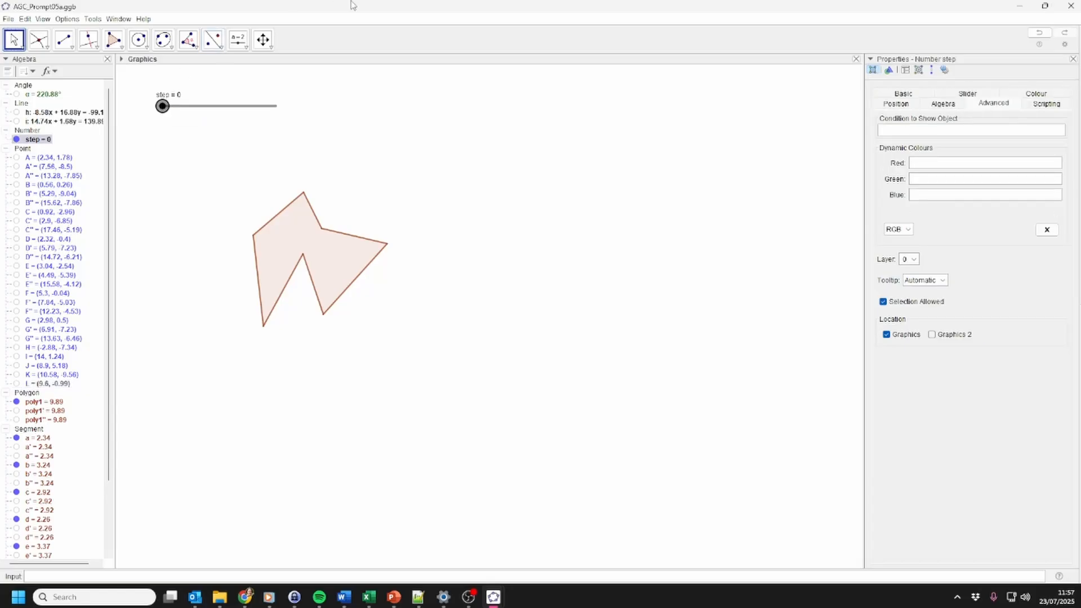
key(Right)
key(Right)
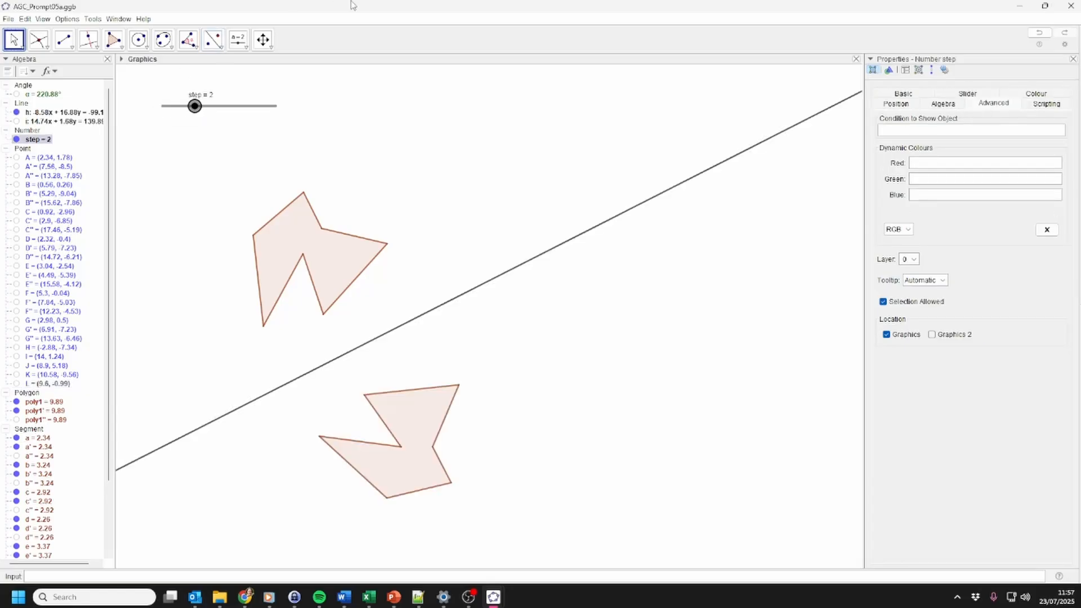
key(Right)
key(Right)
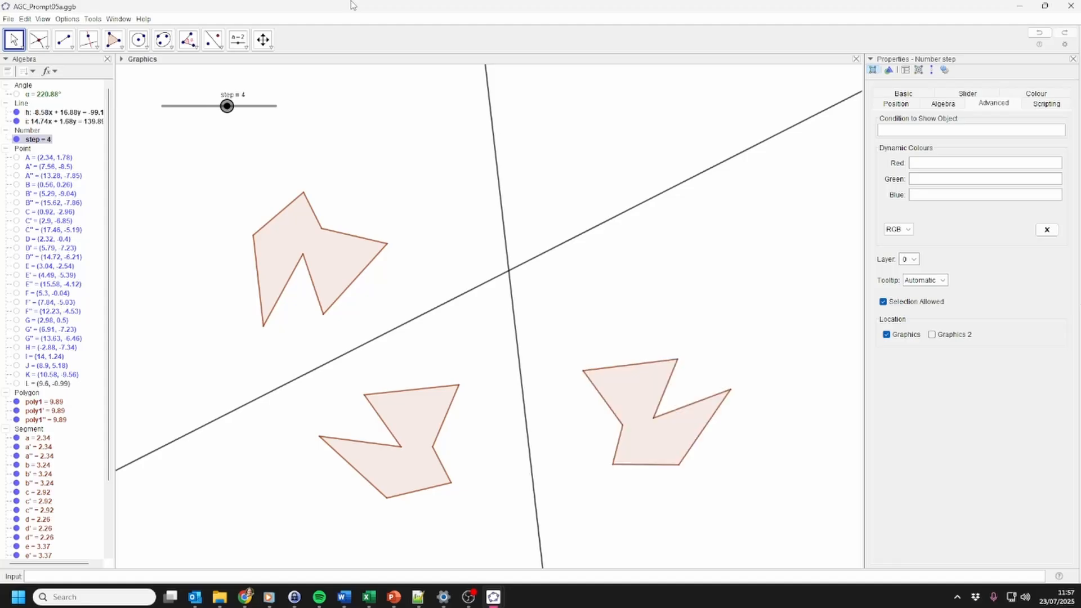
key(Right)
key(Right)
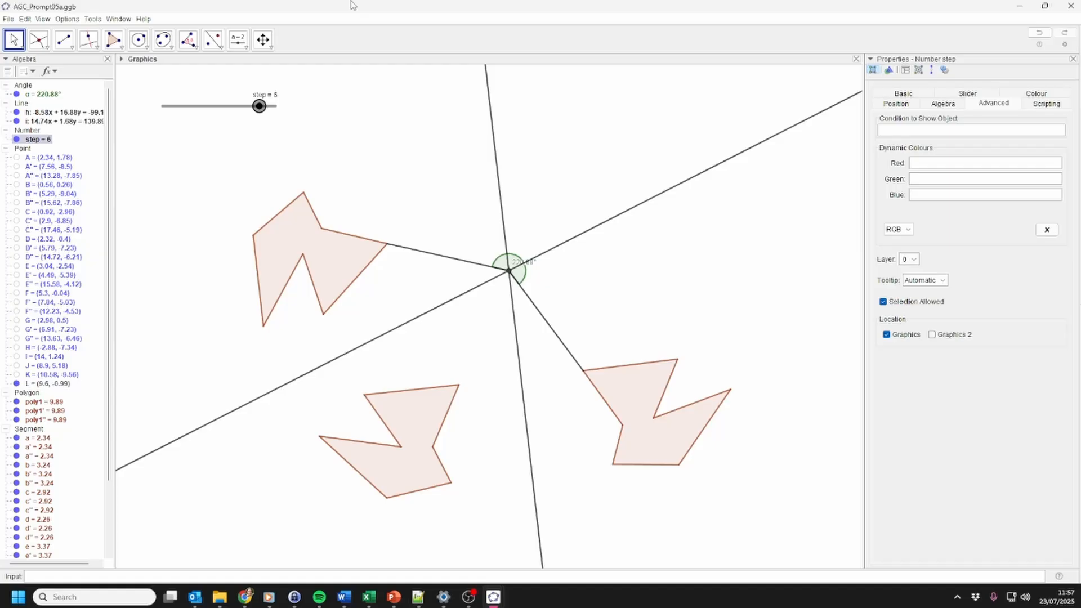
Step: Rename the point where the mirror lines cross as intersection
click(512, 278)
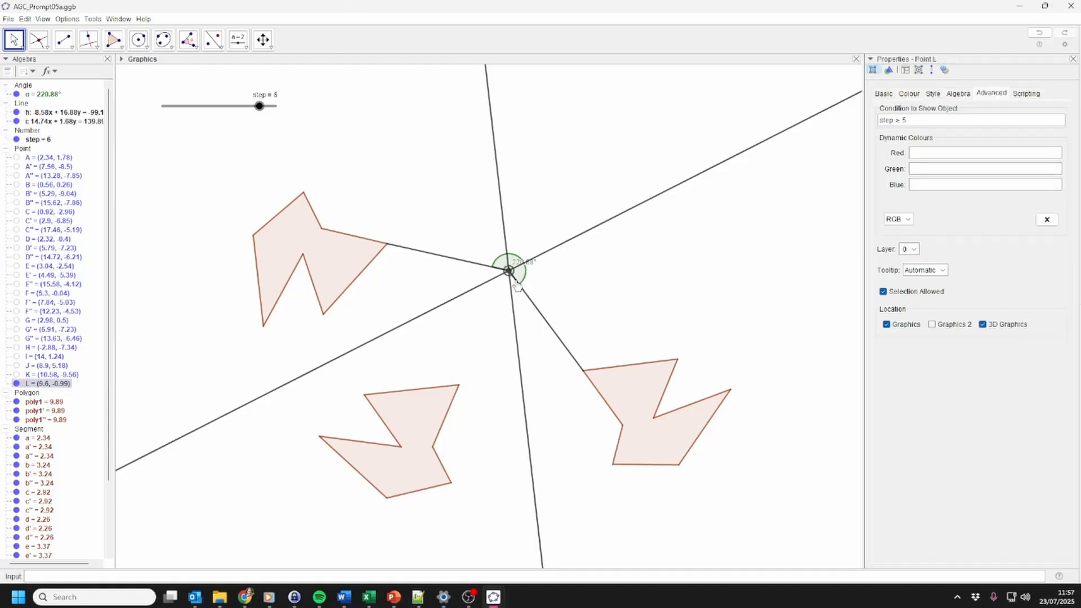
click(884, 94)
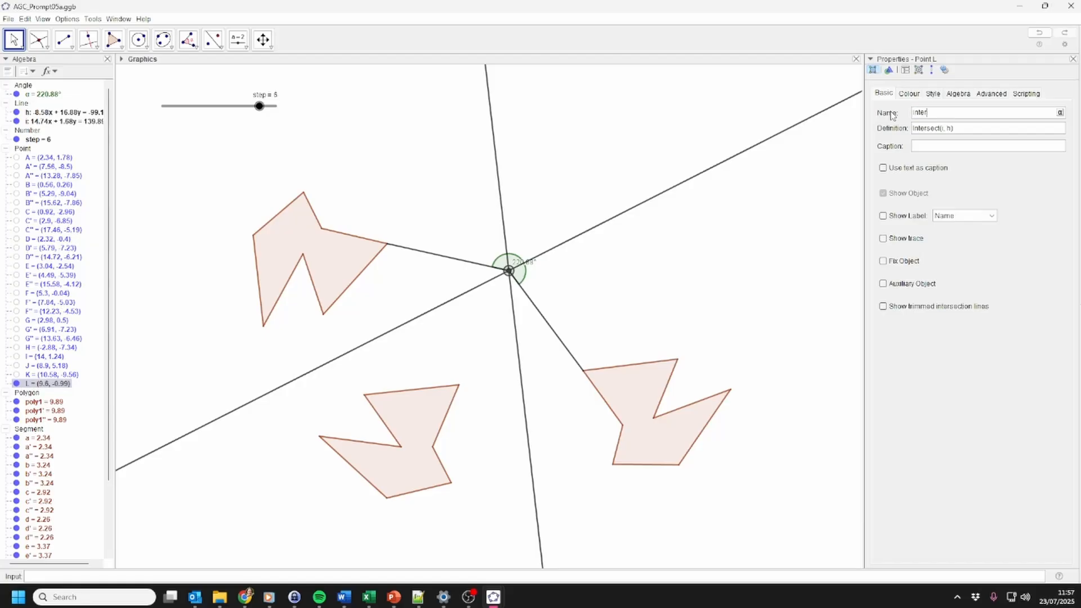
text(intersection)
click(939, 150)
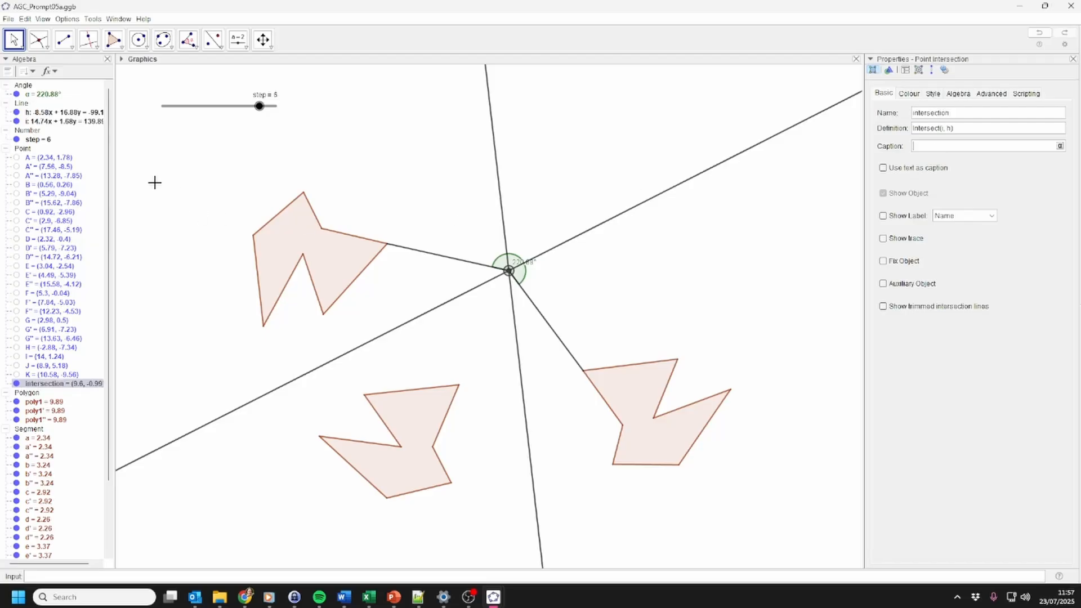
Step: Rename the angle measured at the intersection point as r
click(50, 94)
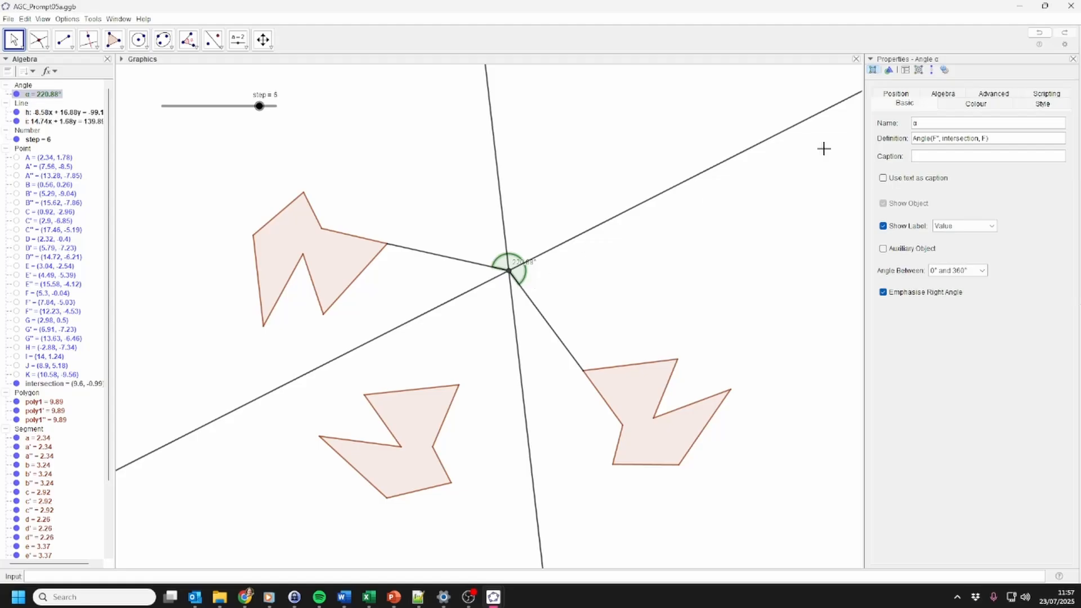
click(927, 121)
key(Return)
Step: Create an angle slider α from 0° to r beside the step slider and test its range, leaving it at 97°
click(239, 40)
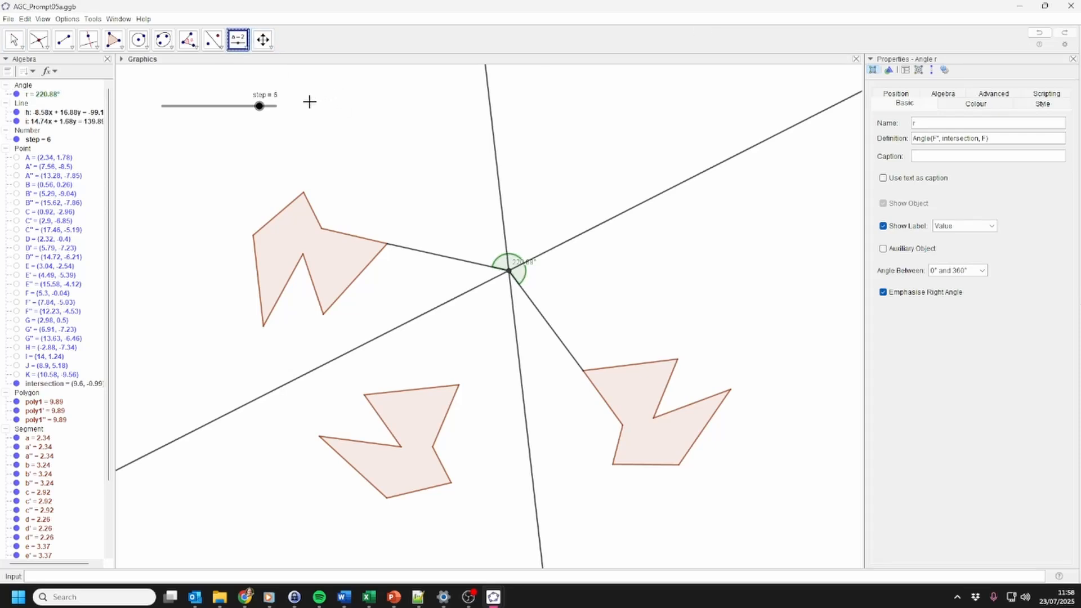
click(350, 105)
click(435, 260)
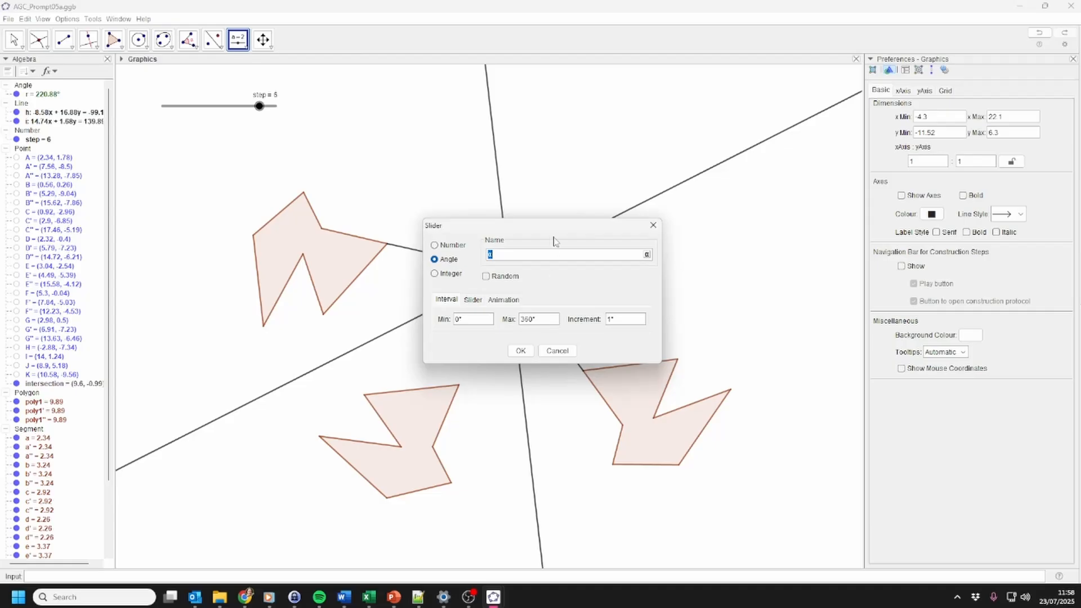
drag(557, 226, 547, 63)
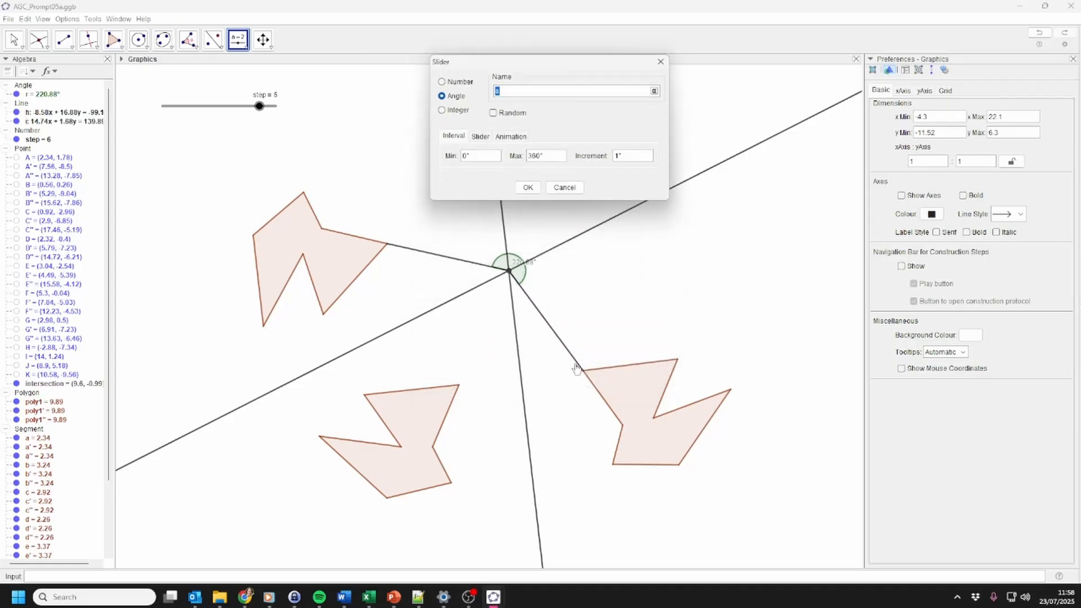
click(550, 158)
drag(558, 161, 522, 162)
key(BackSpace)
click(527, 187)
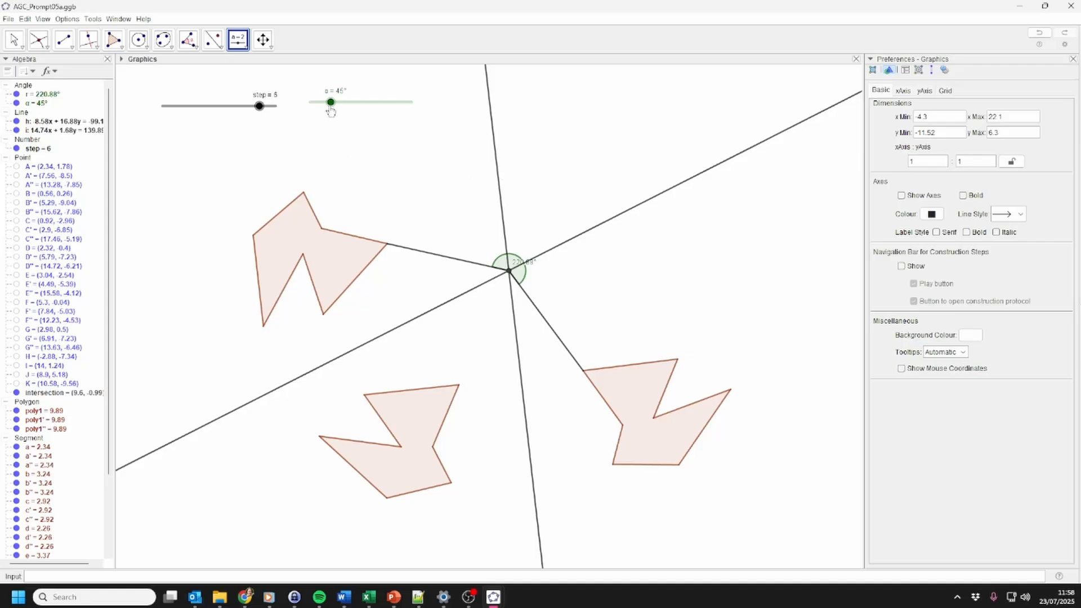
drag(331, 108, 421, 108)
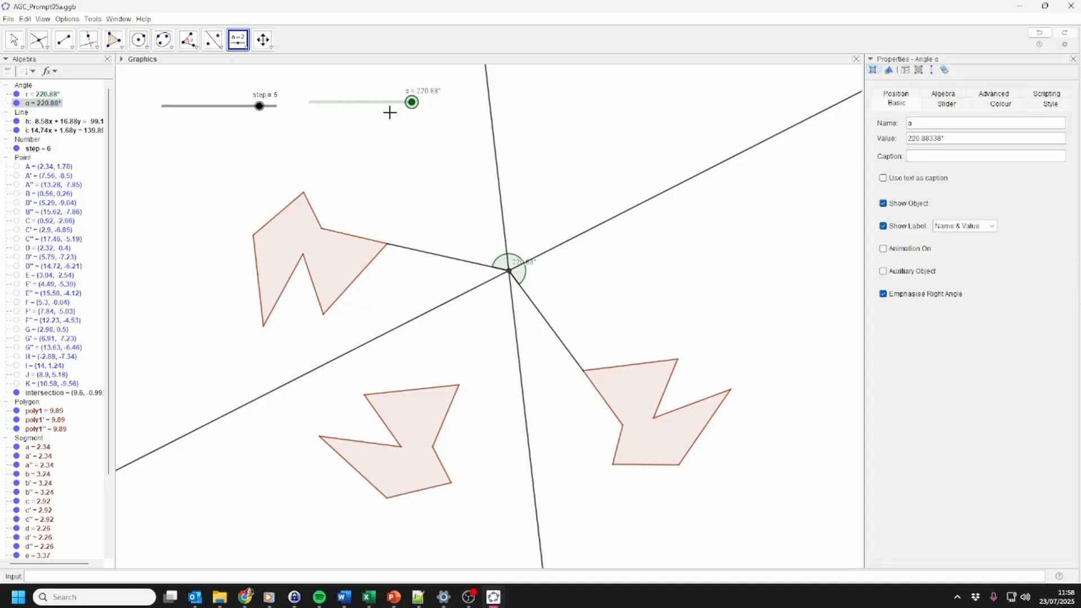
drag(410, 104, 354, 102)
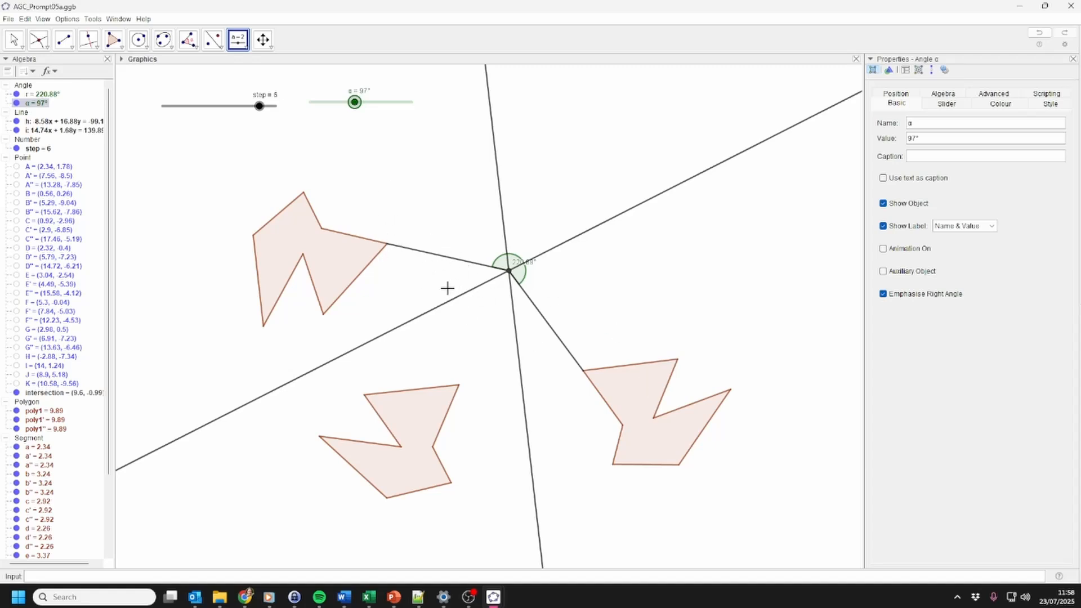
Step: Show all the points of the construction at once, dismissing any new slider dialog
right_click(26, 160)
click(62, 203)
click(164, 177)
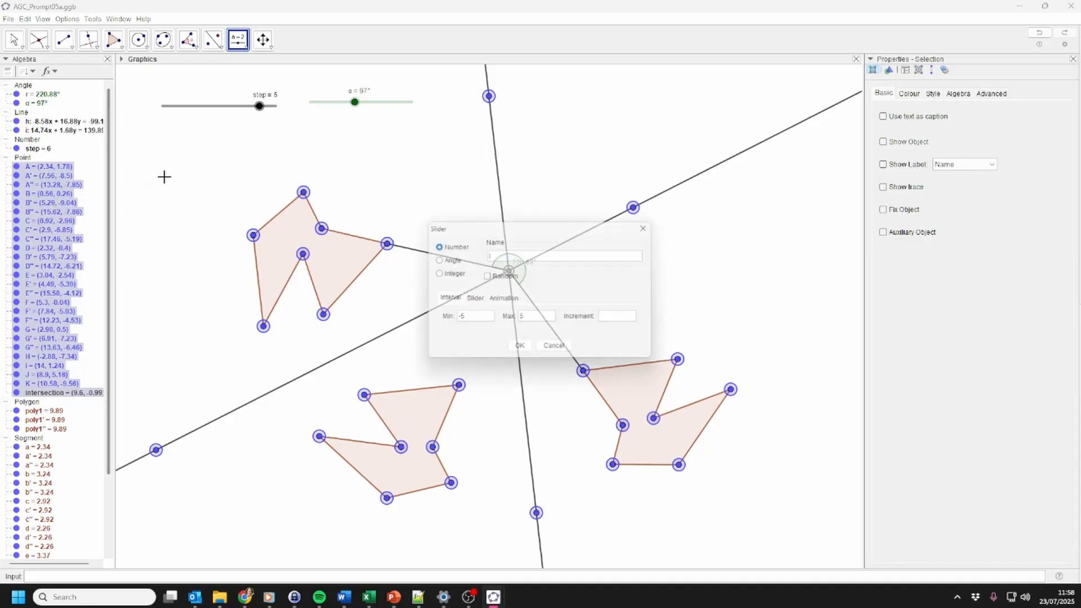
click(554, 345)
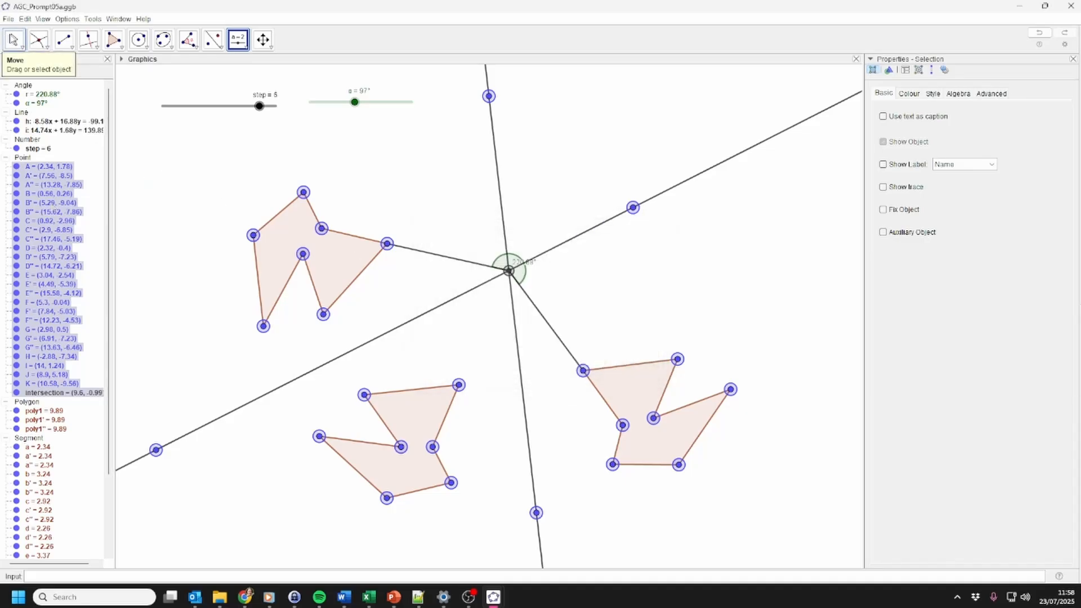
Step: Move the defining point of the gently sloping mirror line to about (13.3, -0.84) and test the α slider's range, leaving it at 81°
click(13, 40)
drag(633, 207, 613, 265)
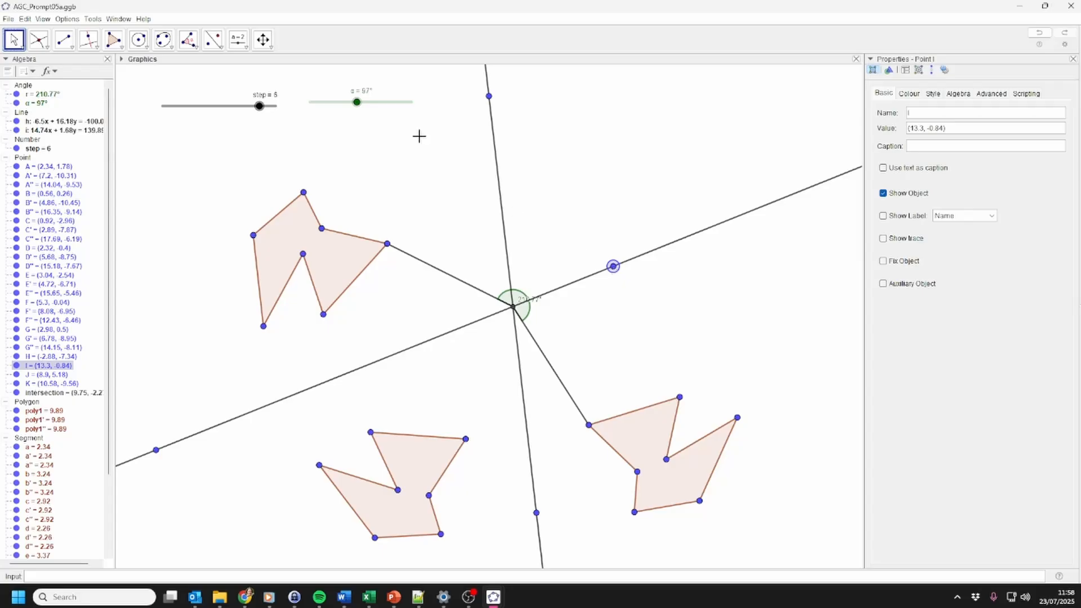
drag(356, 102, 420, 112)
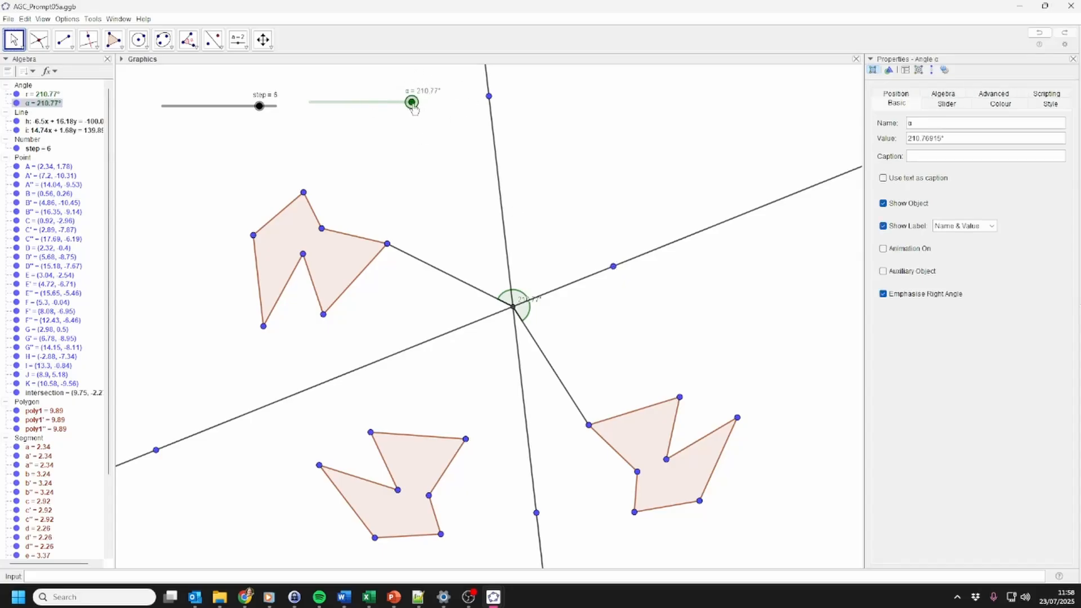
drag(413, 108, 349, 104)
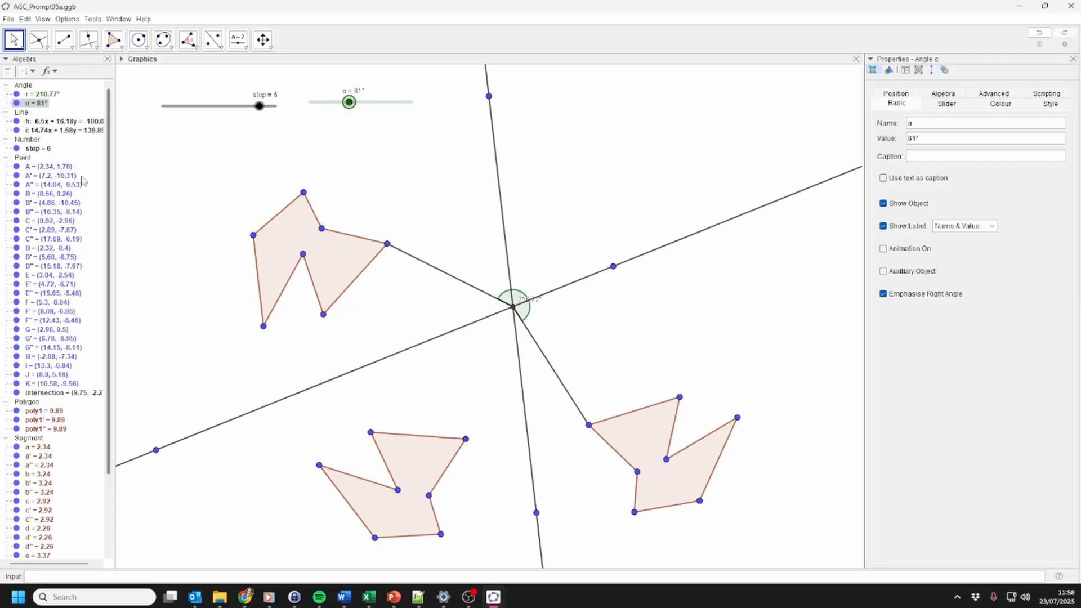
Step: Hide all the points from A to K, leaving only the intersection point shown
click(43, 168)
shift+click(50, 382)
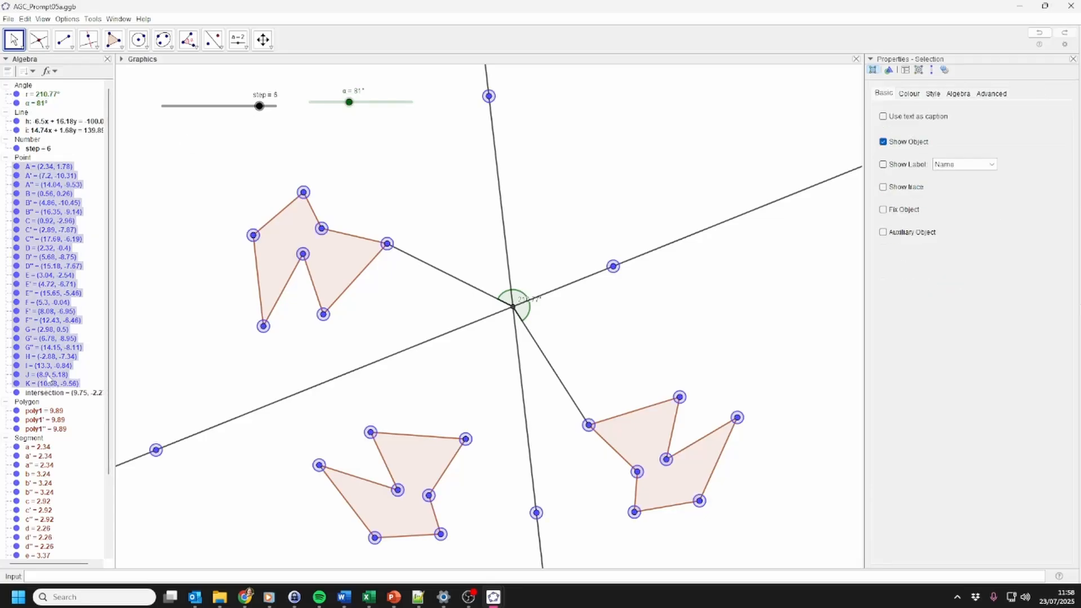
right_click(52, 329)
click(76, 370)
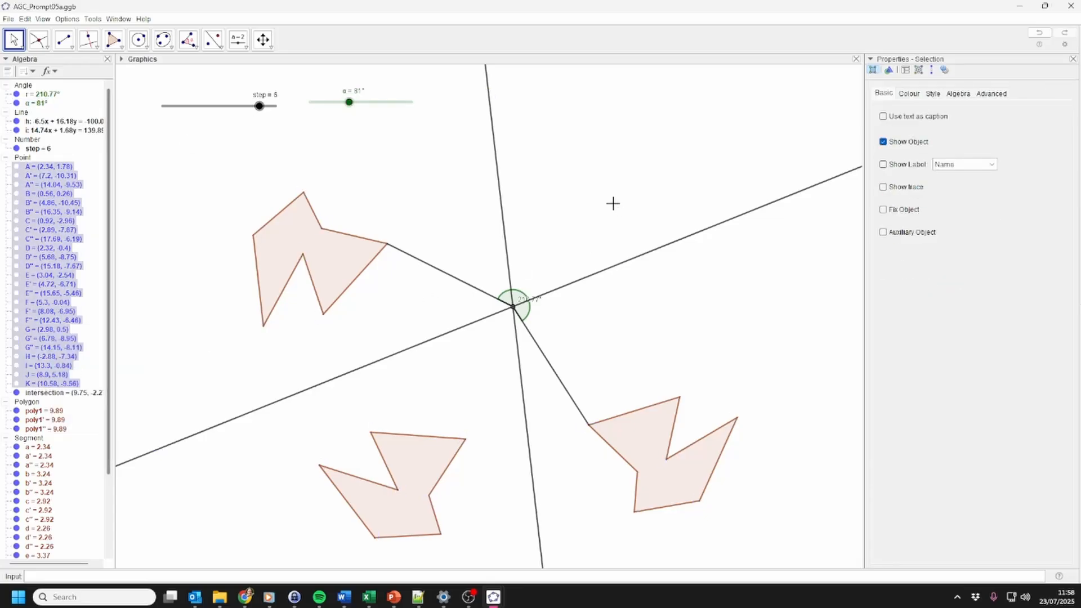
click(606, 180)
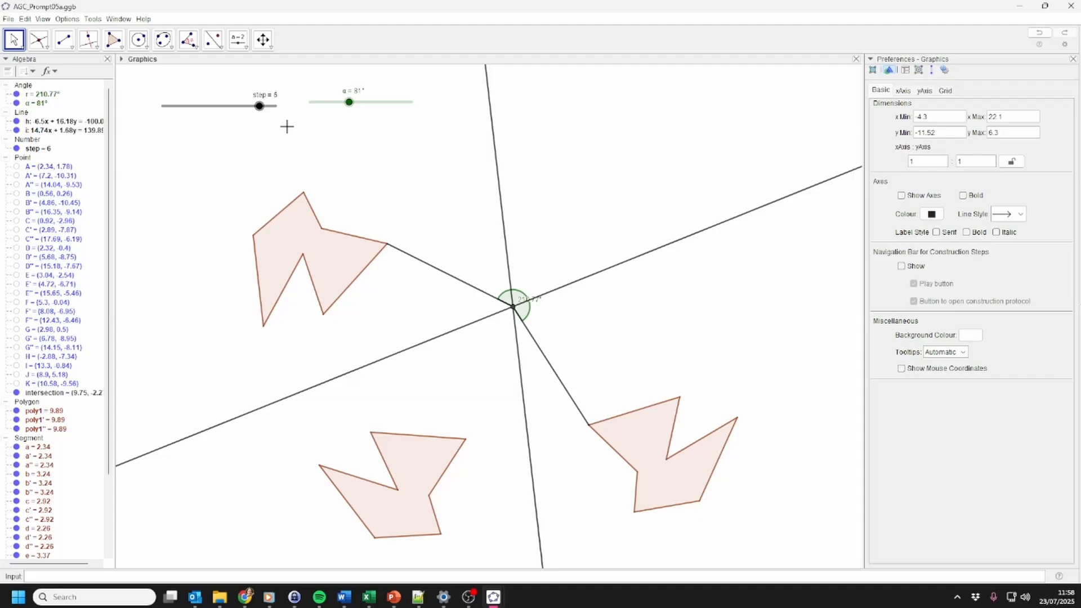
click(222, 47)
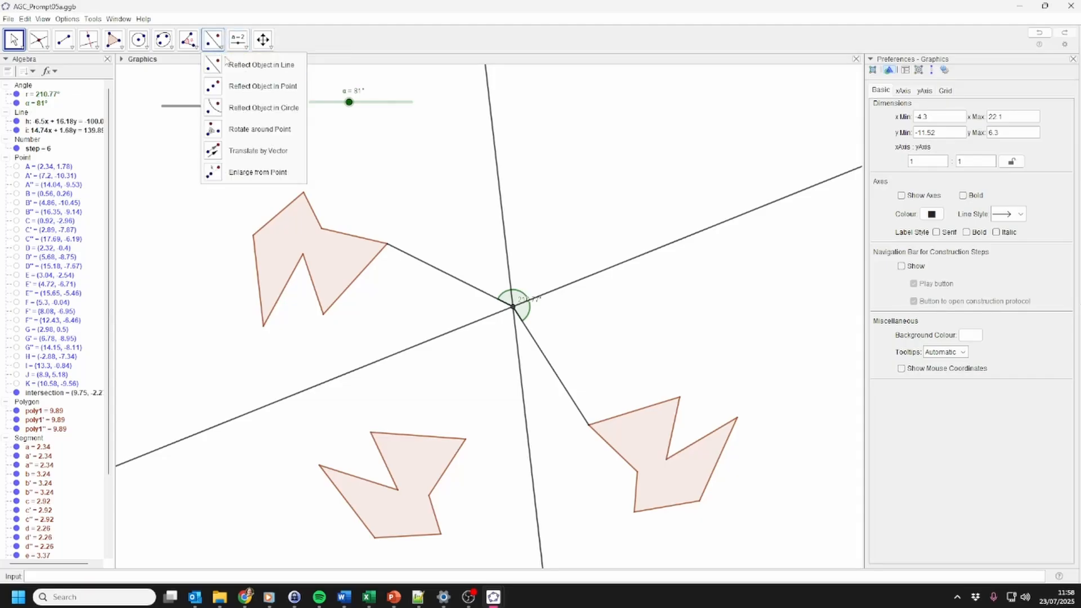
click(239, 129)
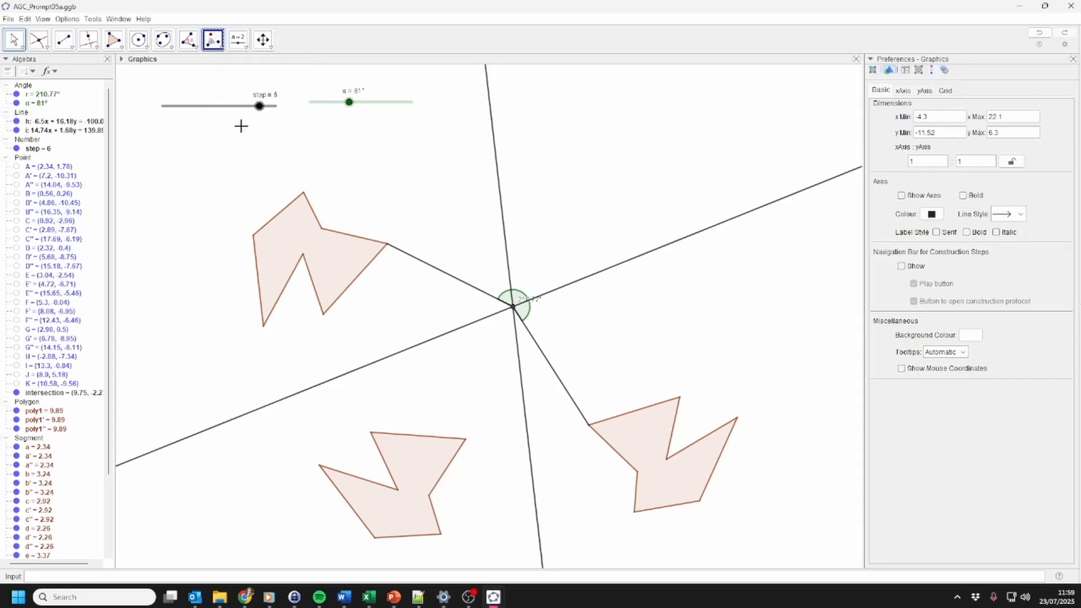
click(295, 237)
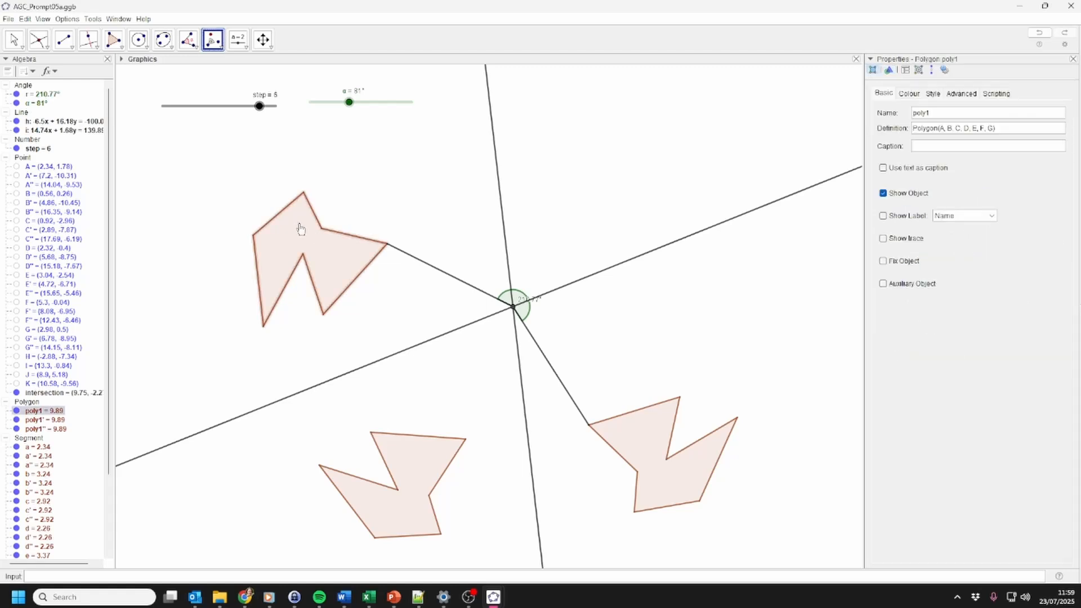
click(513, 309)
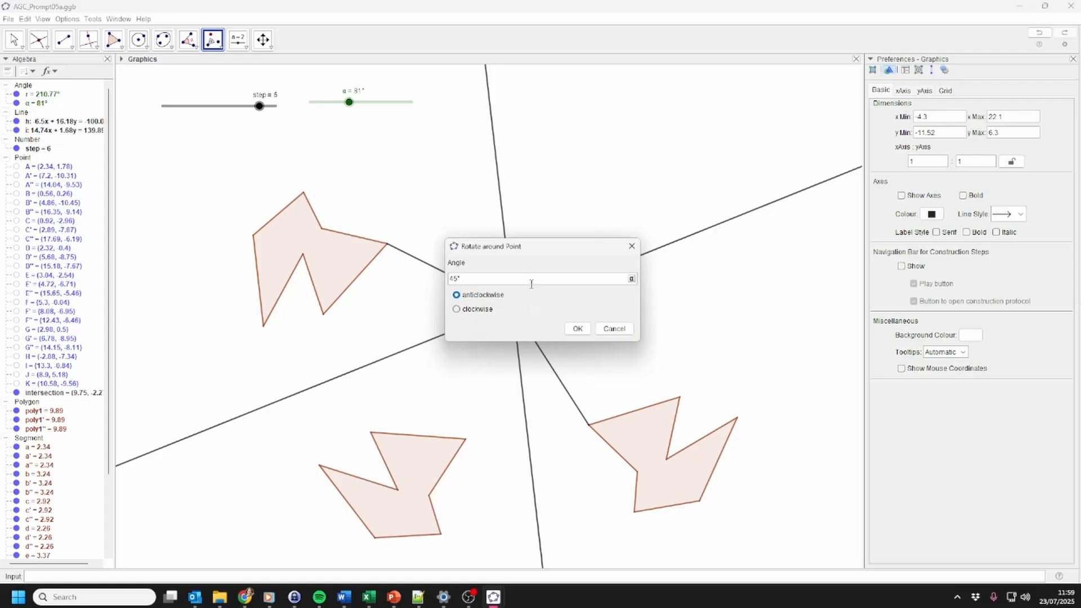
drag(528, 252, 539, 194)
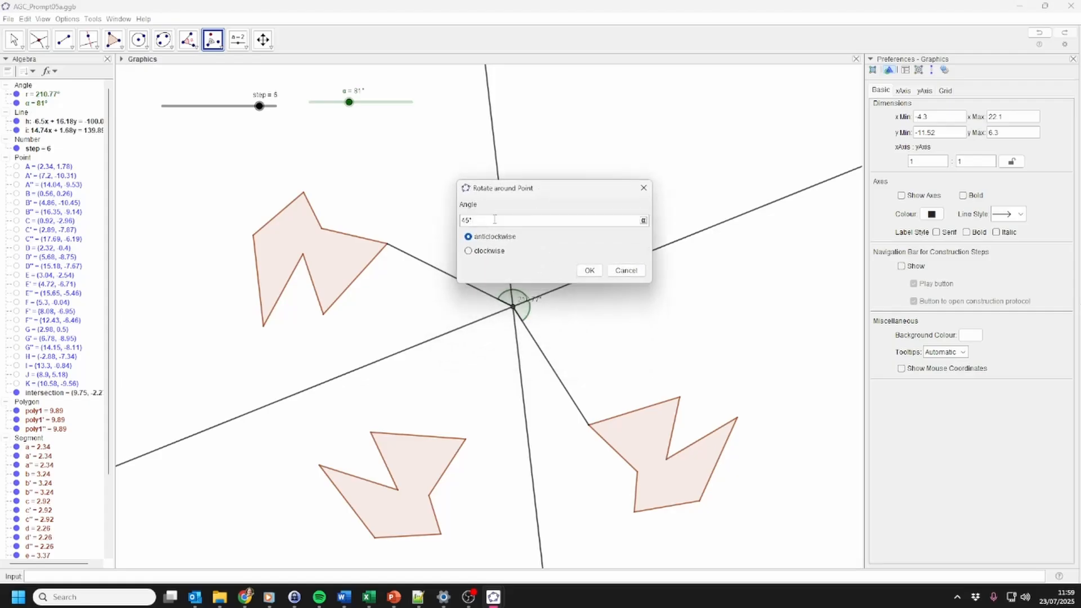
drag(495, 220, 452, 217)
click(626, 270)
Step: Rename the α slider to angle and rotate the original polygon clockwise by angle about the intersection point
click(363, 102)
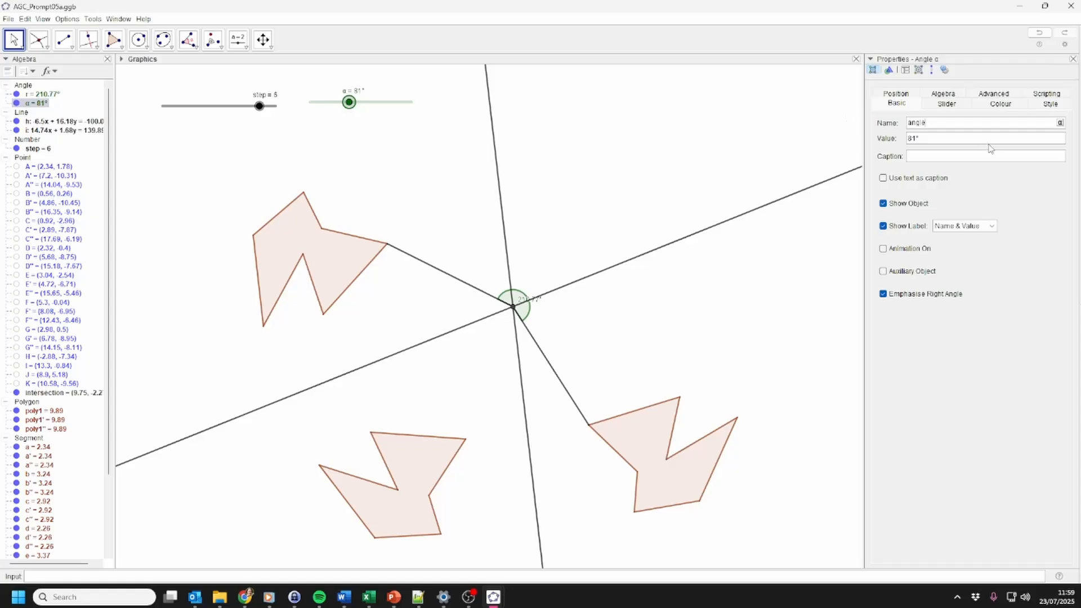
click(966, 139)
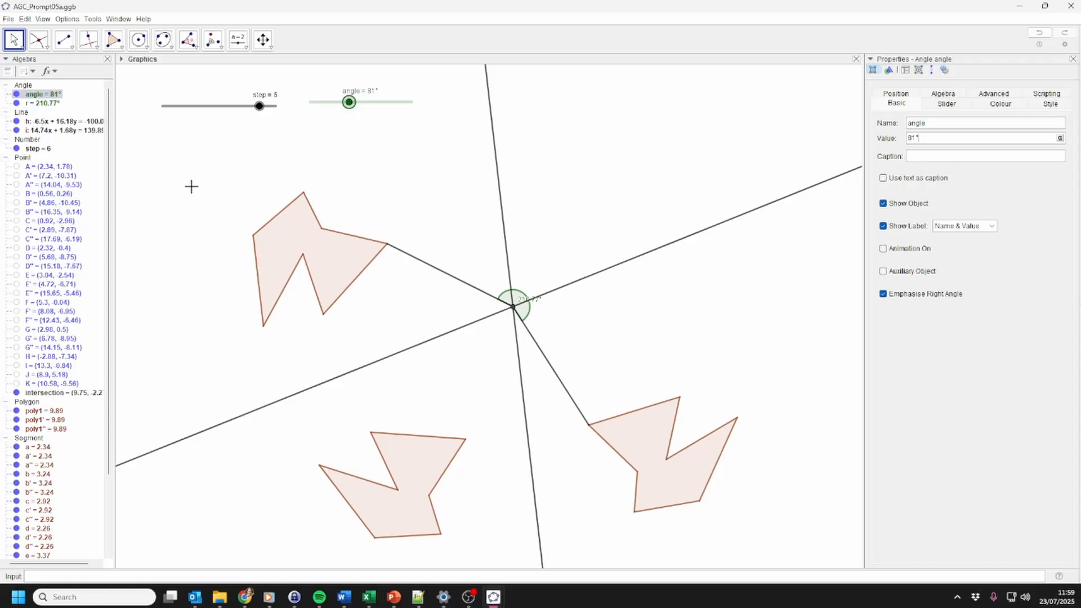
click(213, 40)
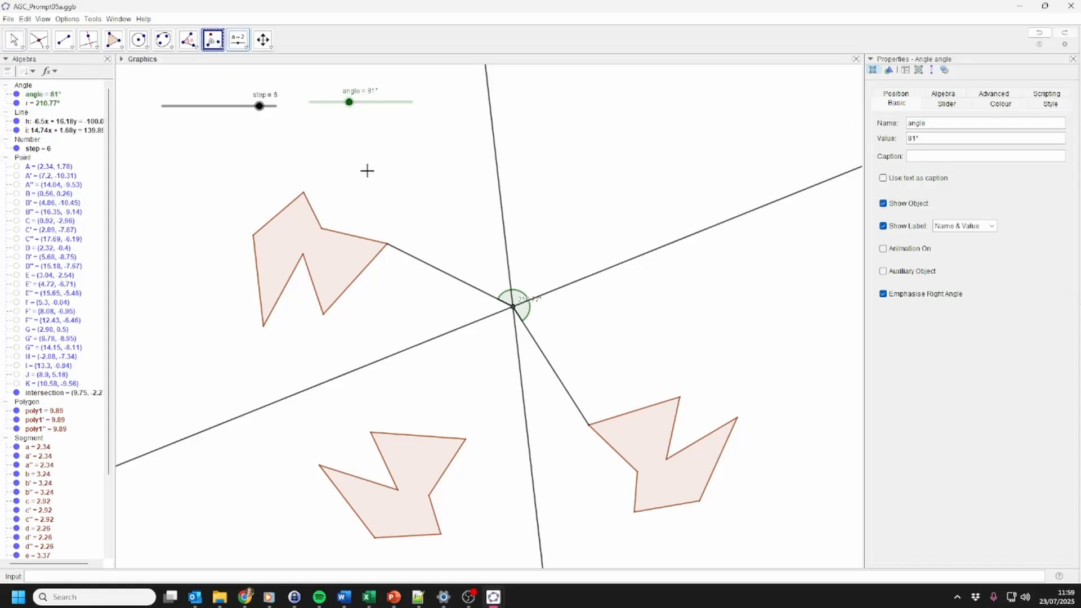
click(294, 230)
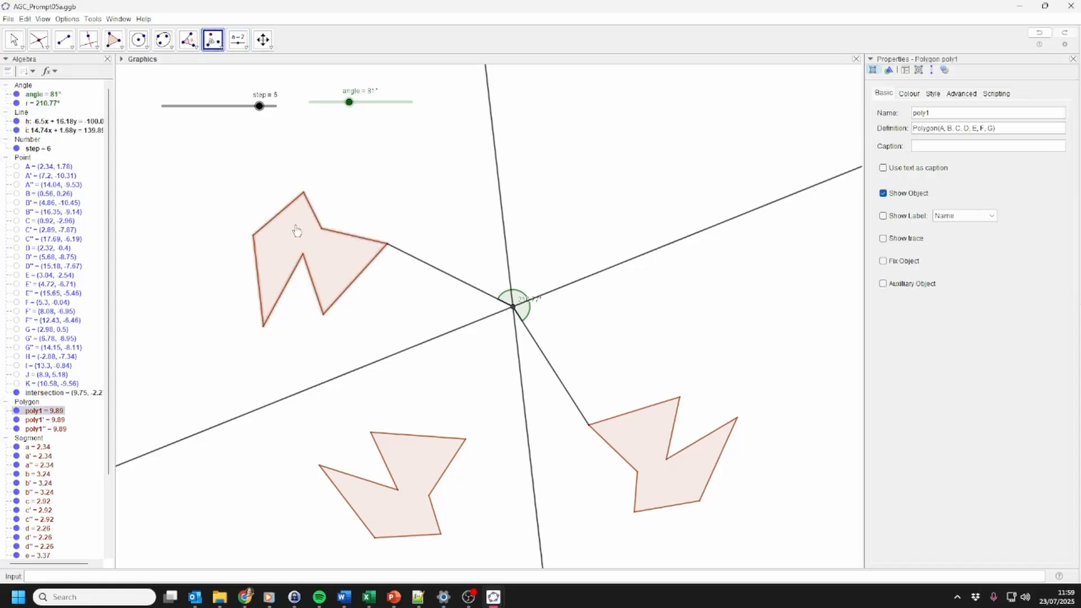
click(514, 308)
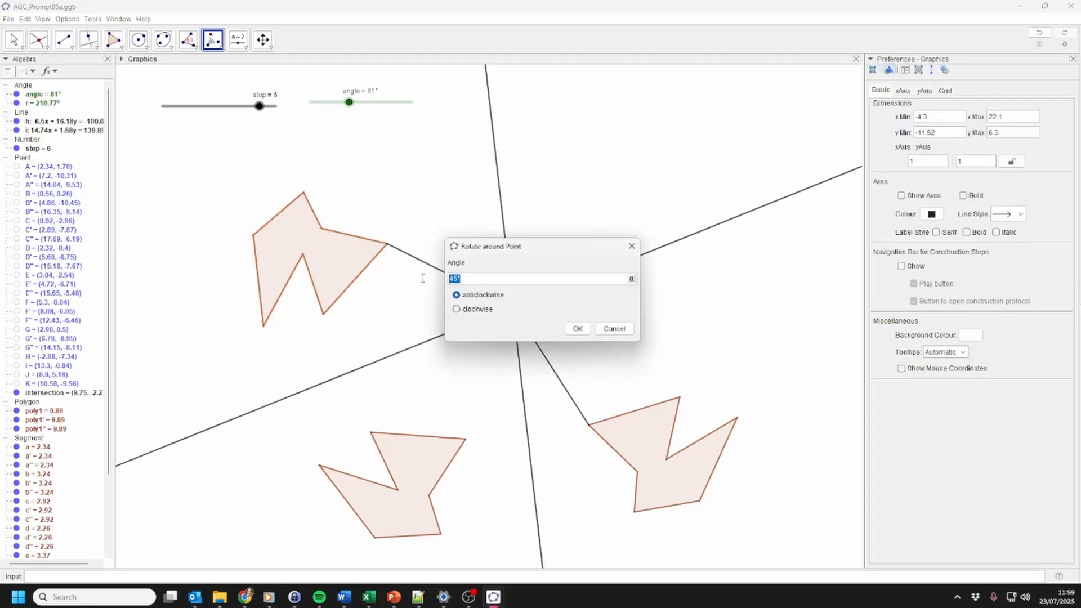
text(angle)
click(457, 309)
click(577, 328)
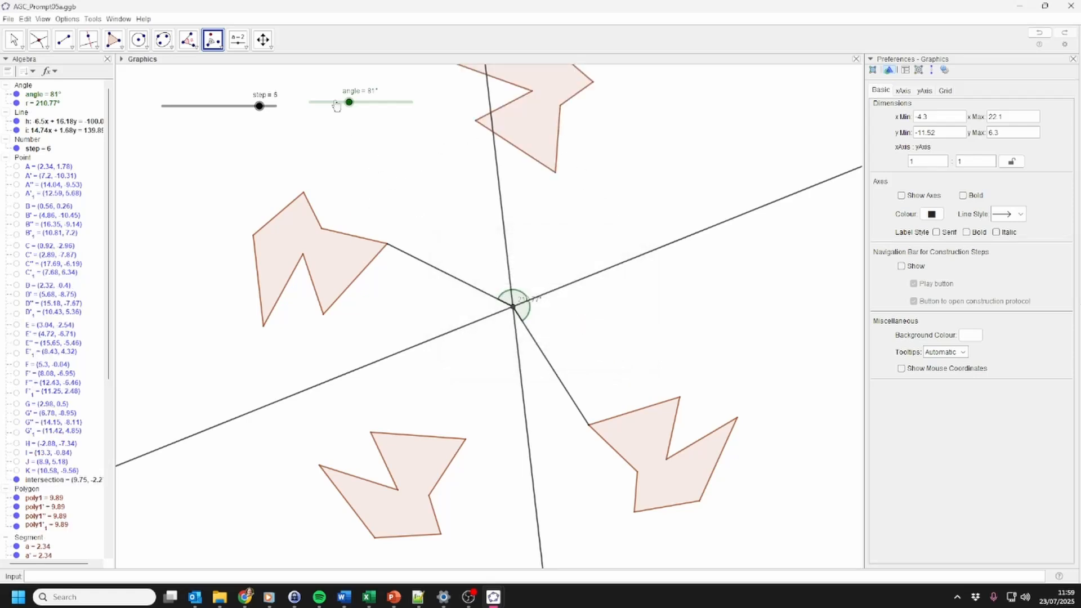
Step: Set the angle slider to 39° and make it and the rotated polygon show only when step ≥ 7
drag(349, 102, 332, 125)
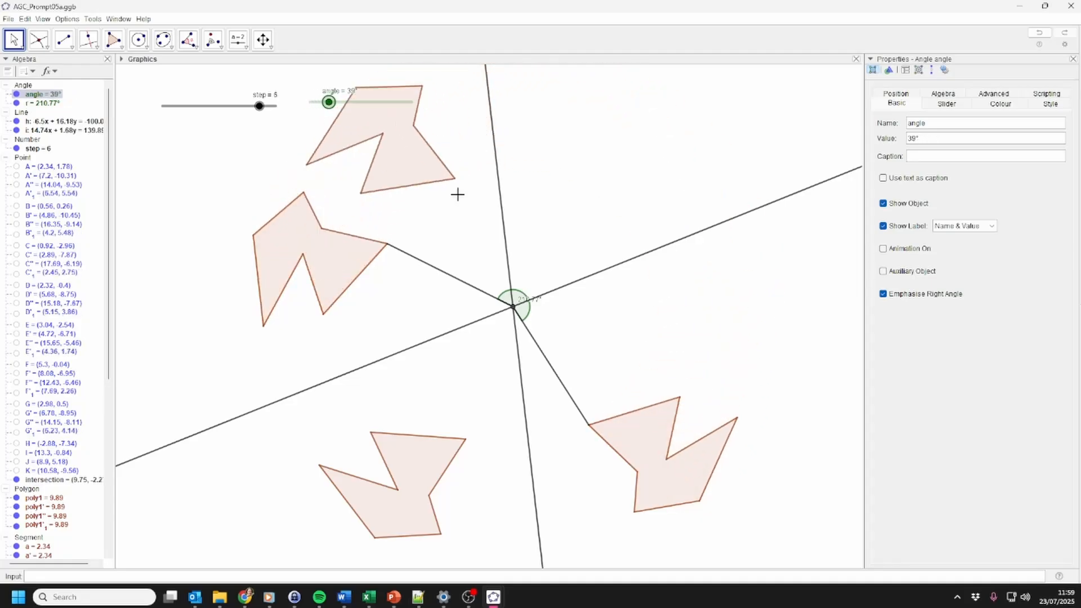
scroll(563, 226, down, 1)
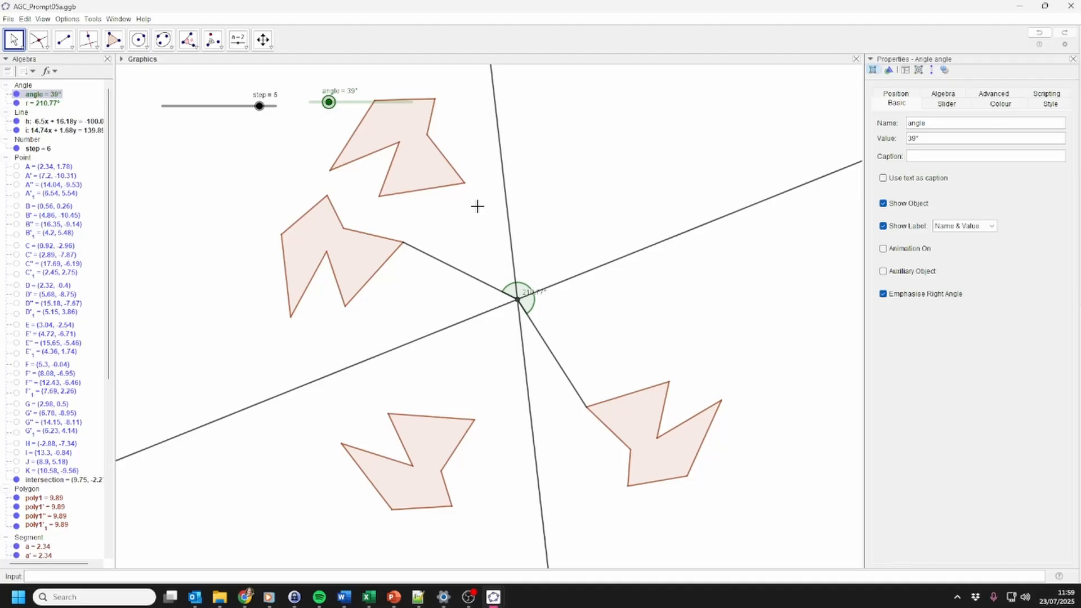
drag(478, 207, 295, 70)
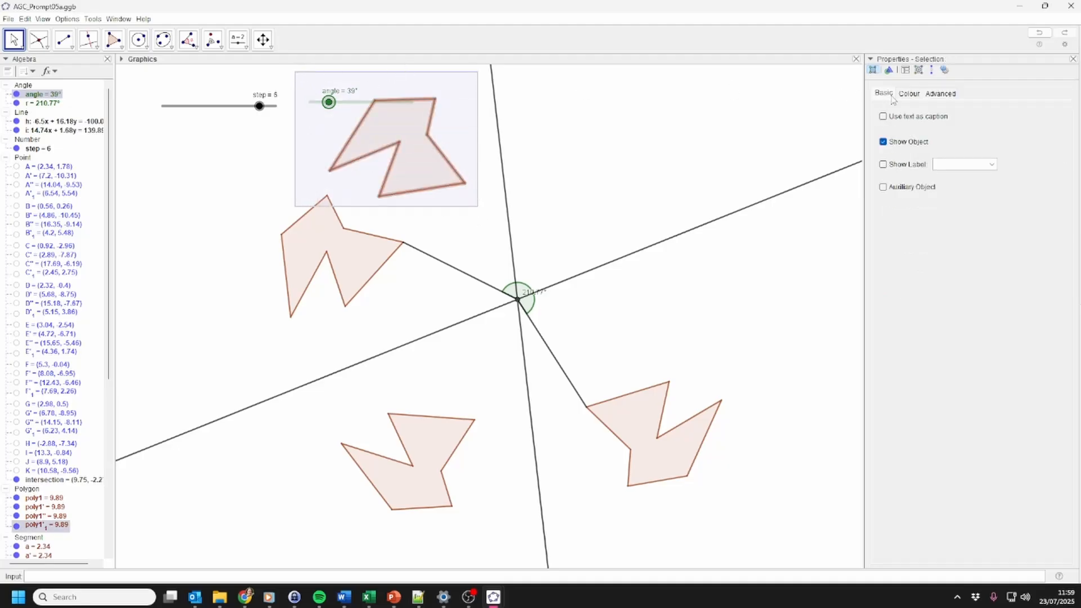
click(944, 95)
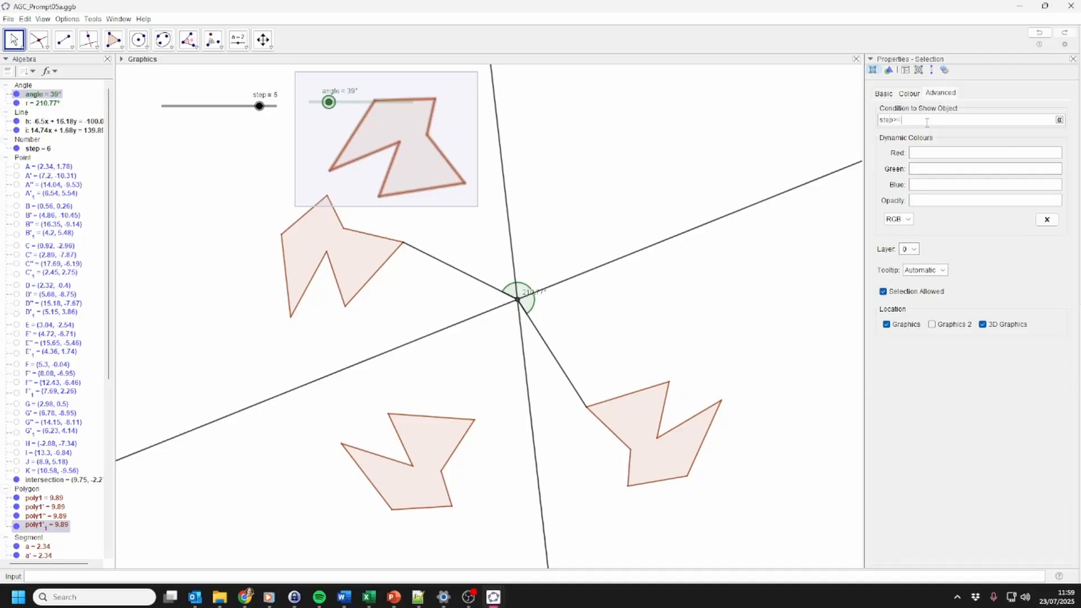
key(Return)
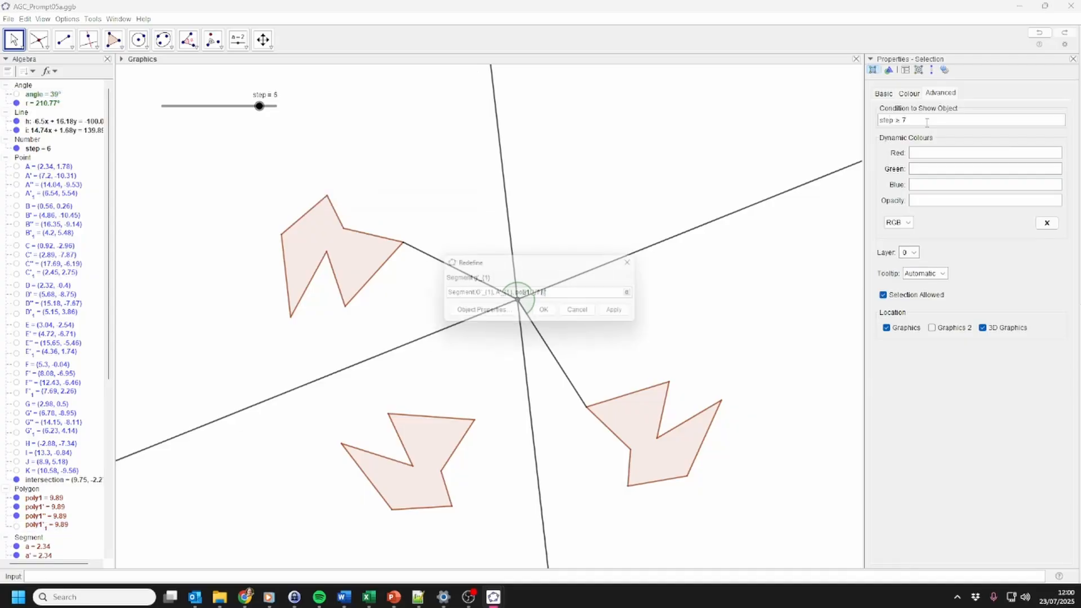
click(580, 312)
Step: Run the step slider from 0 up to 7 to check the sequence, and set the angle slider to 27°
click(266, 109)
drag(269, 111, 168, 111)
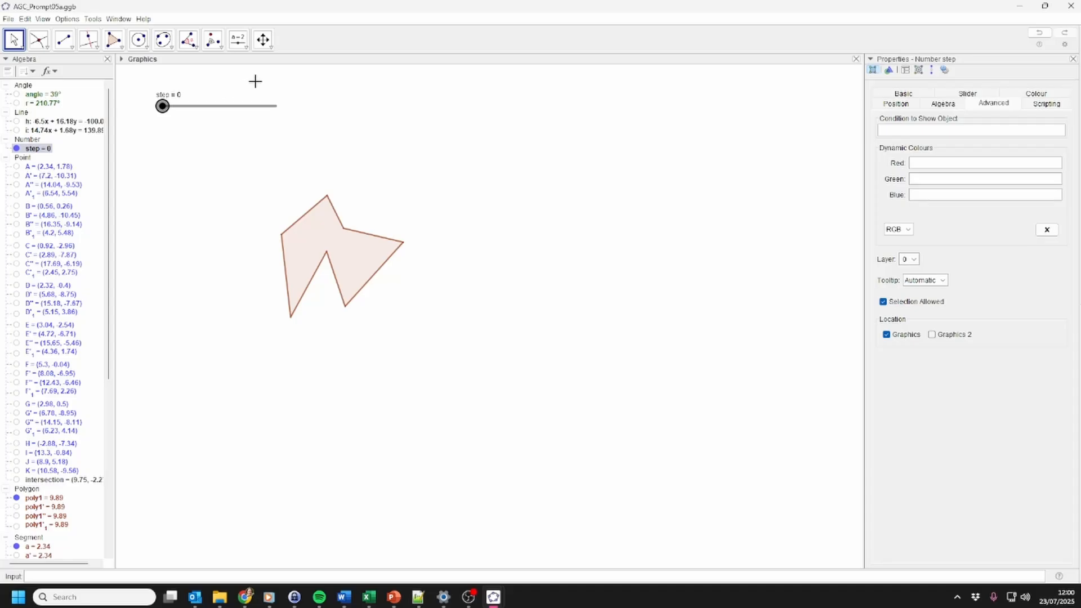
key(Right)
key(Right)
key(Right)
key(Right)
key(Right)
key(Right)
key(Right)
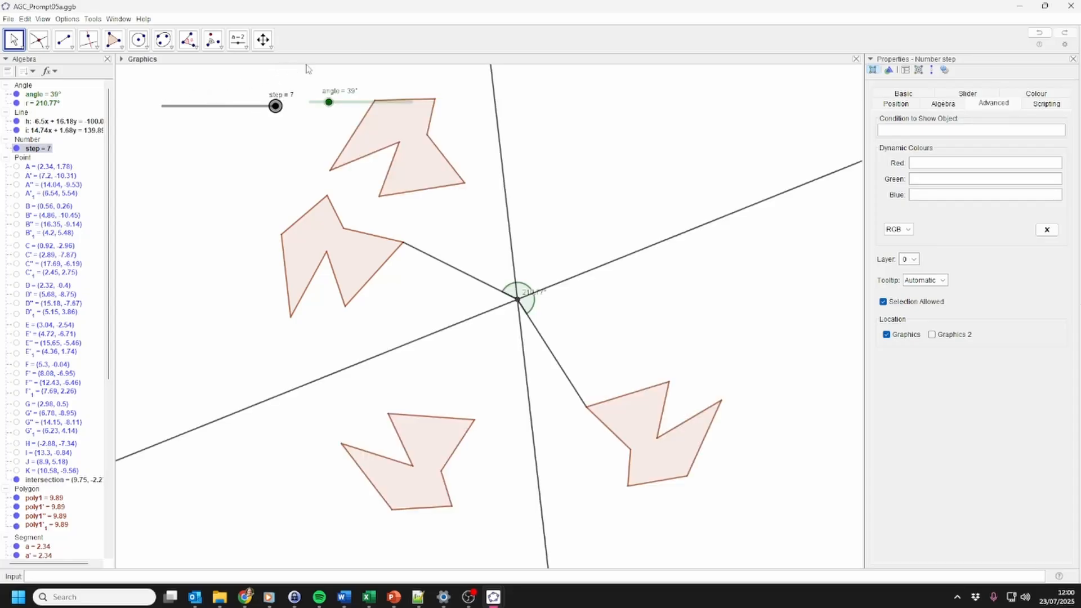
drag(329, 102, 324, 136)
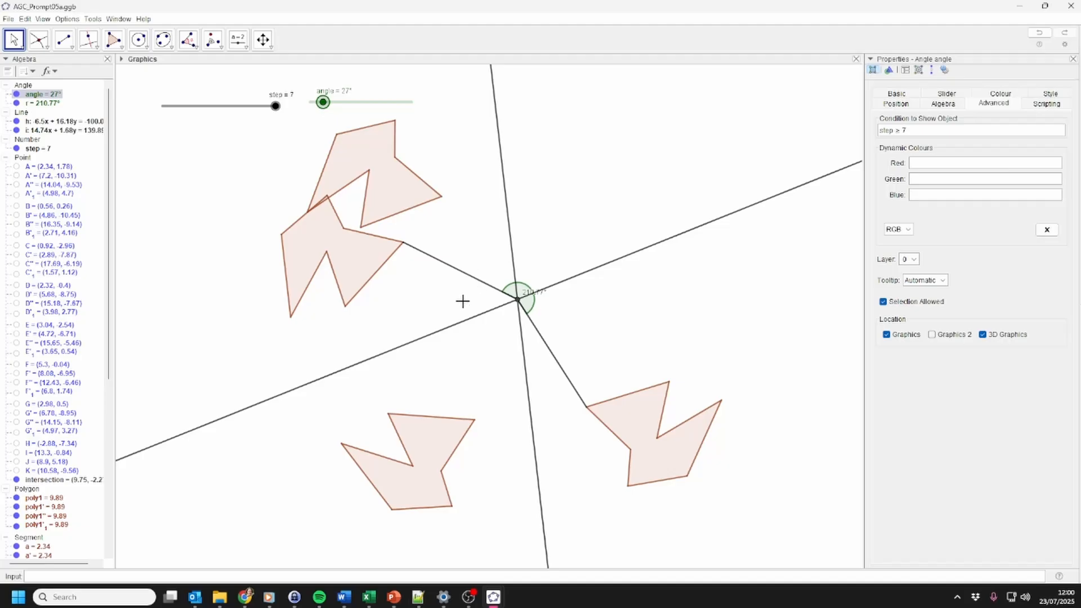
Step: Give both mirror lines and the two segments meeting at the intersection point a dashed line style
click(466, 322)
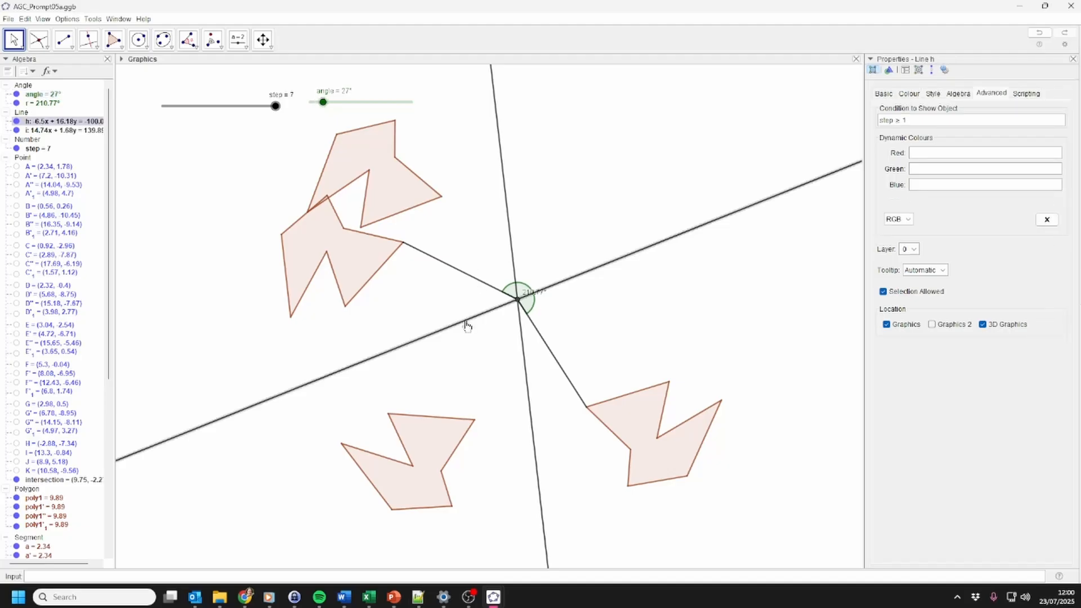
ctrl+click(511, 242)
ctrl+click(472, 275)
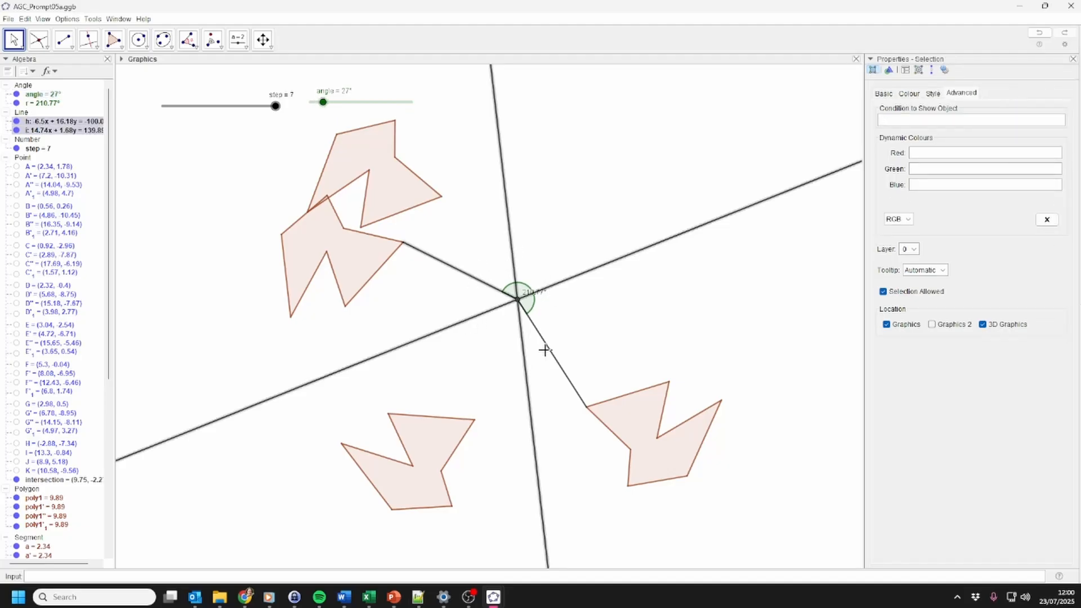
ctrl+click(553, 357)
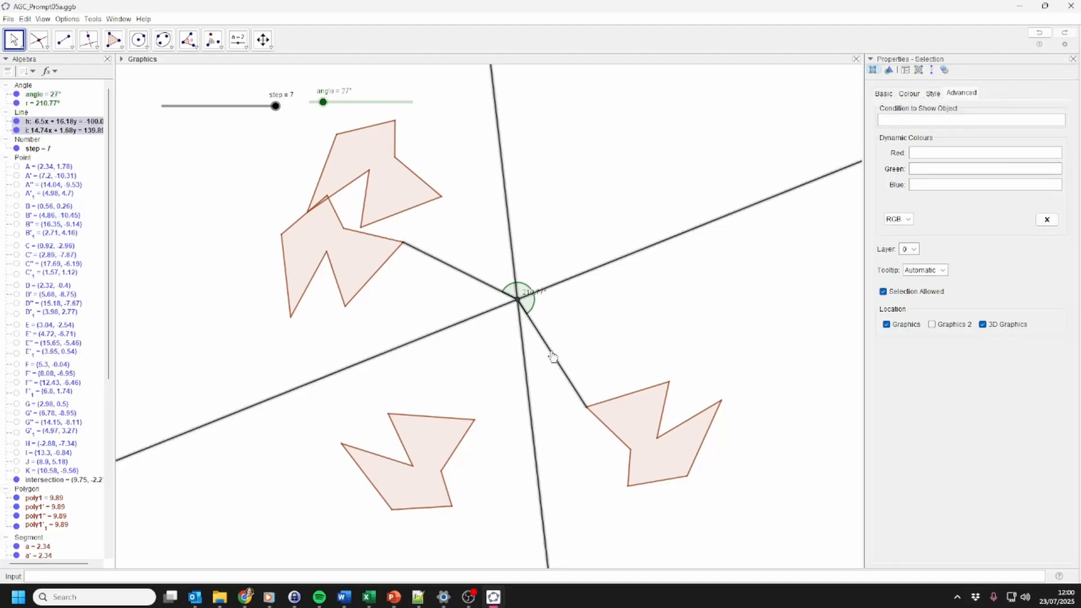
click(932, 93)
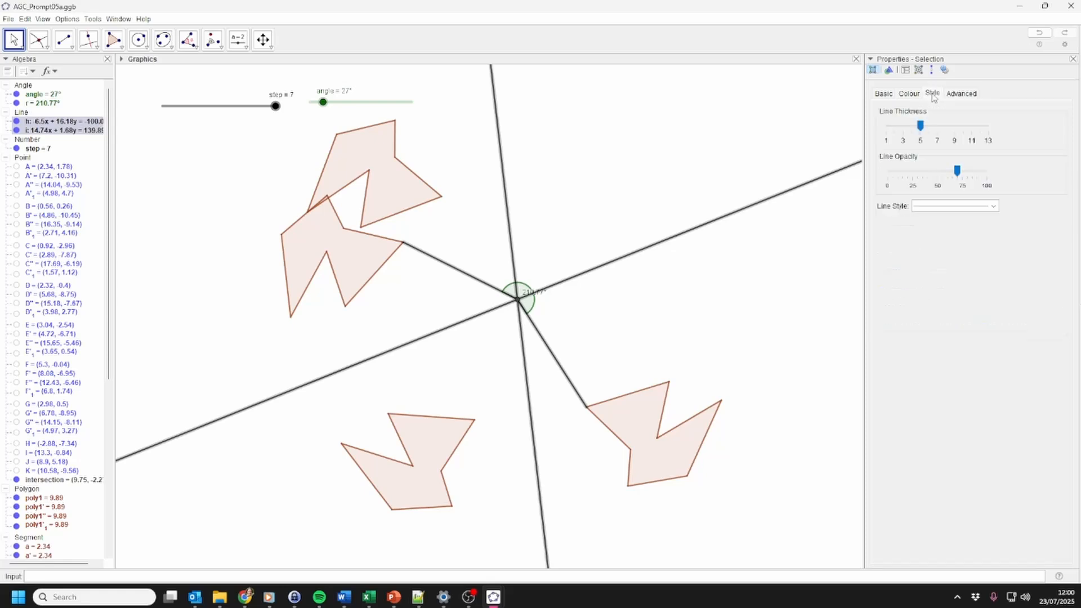
click(994, 208)
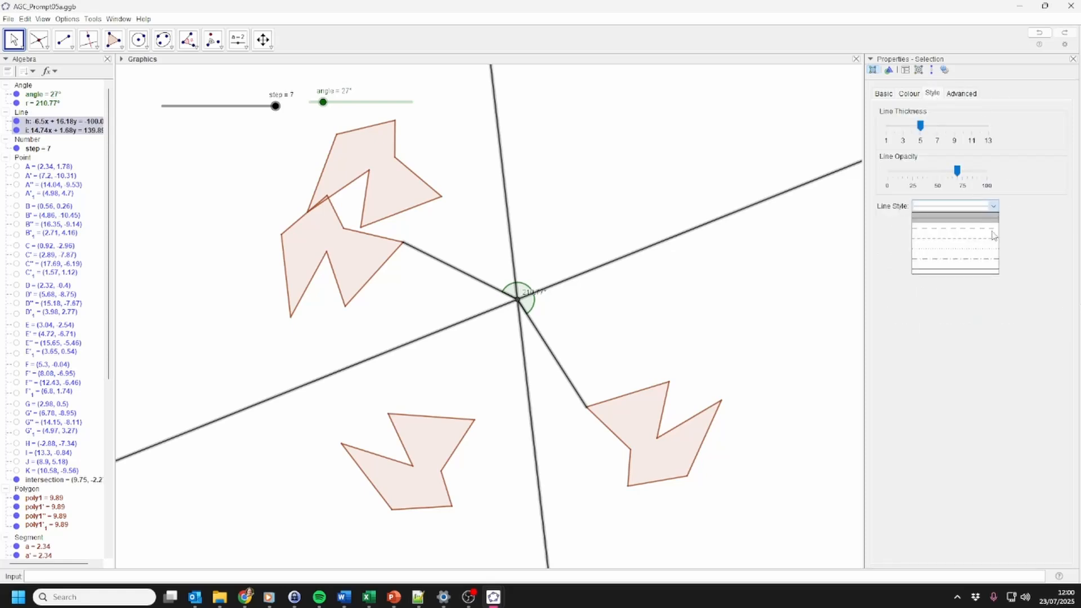
click(954, 231)
click(718, 281)
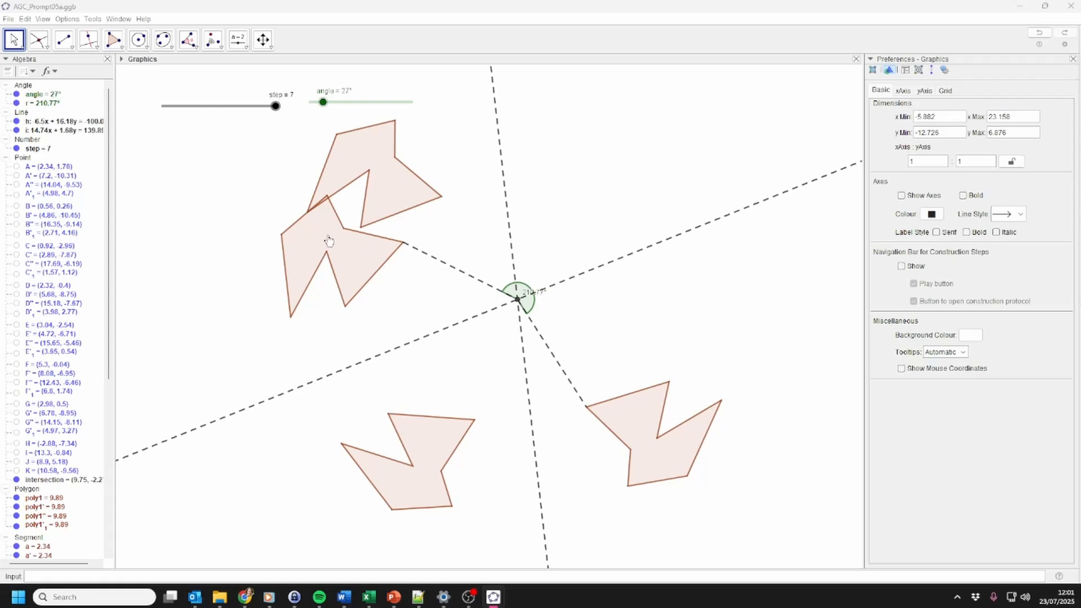
Step: Set the original polygon's dynamic colours to red 0, green 0 and blue 1
click(314, 232)
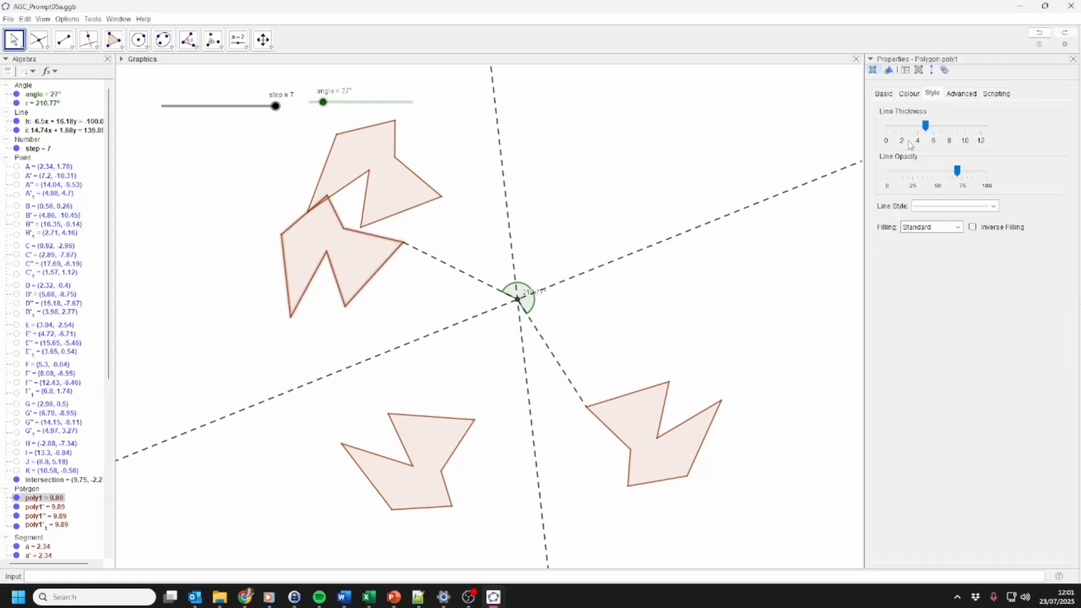
click(961, 94)
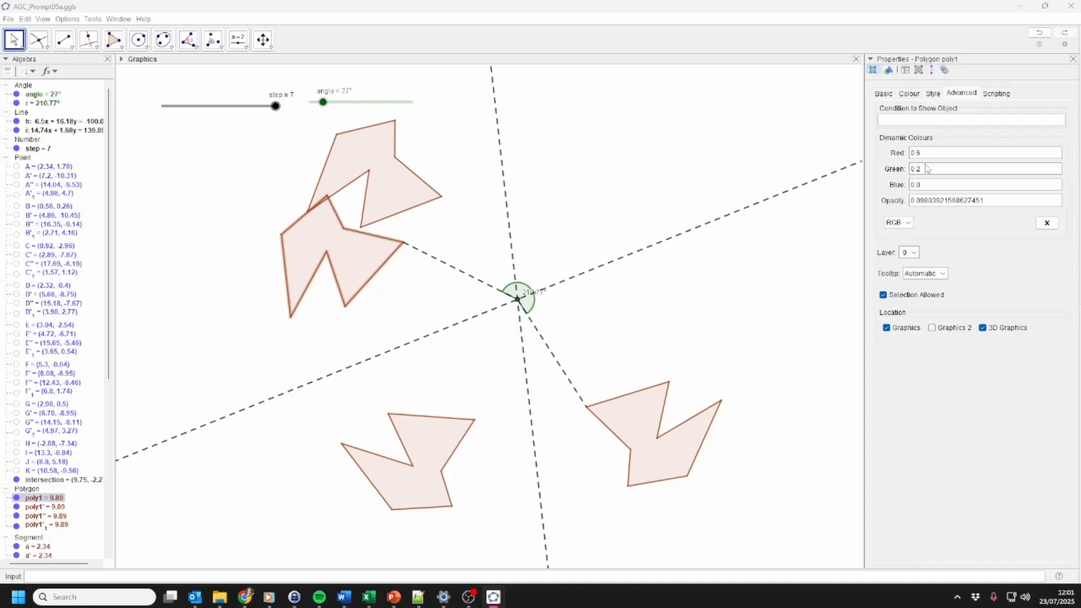
click(947, 151)
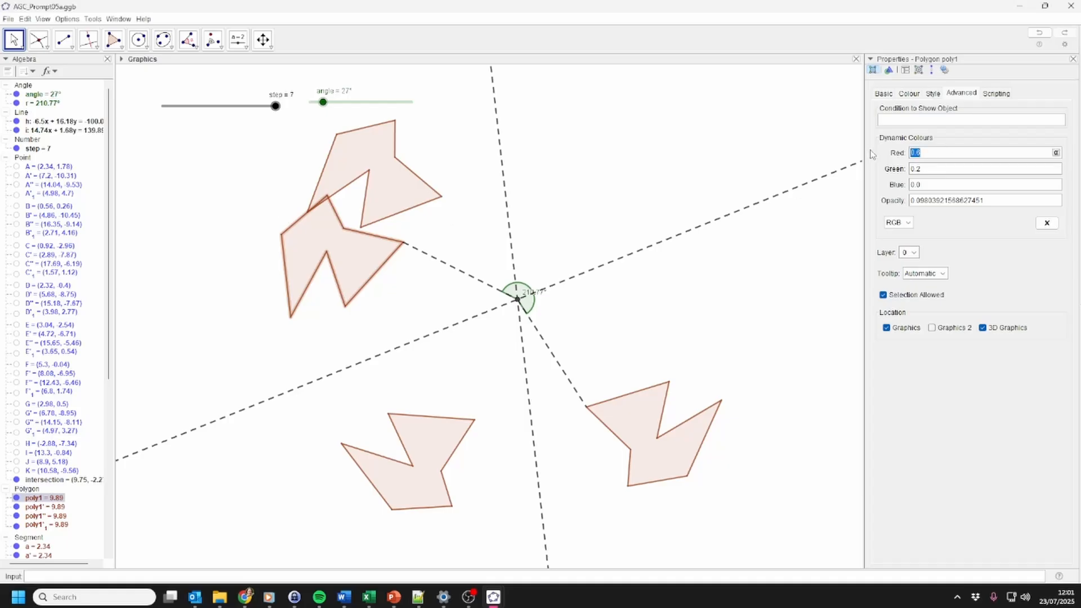
key(Tab)
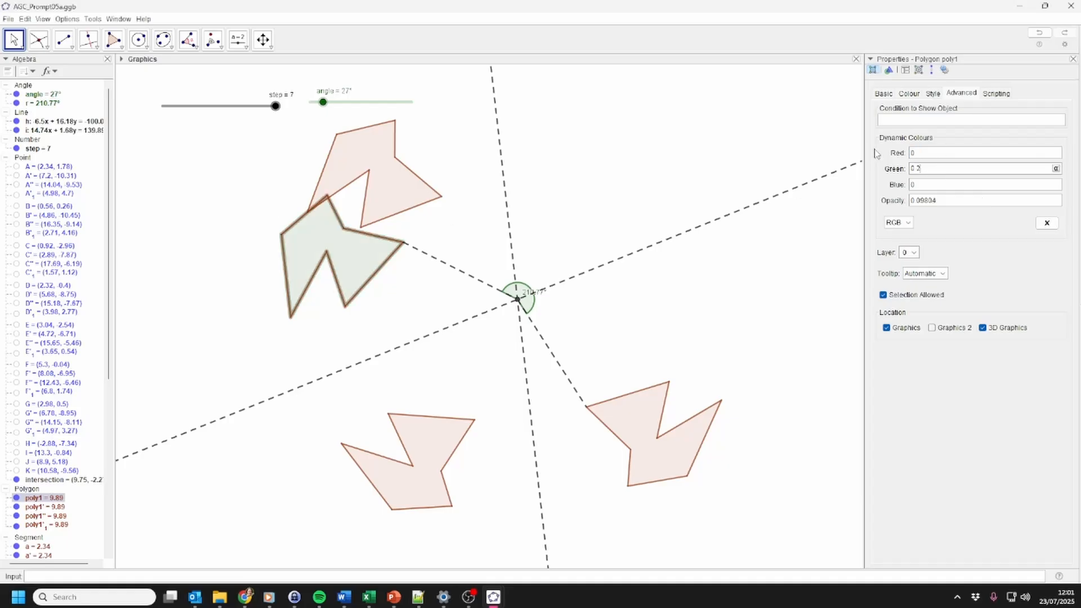
text(0)
key(Tab)
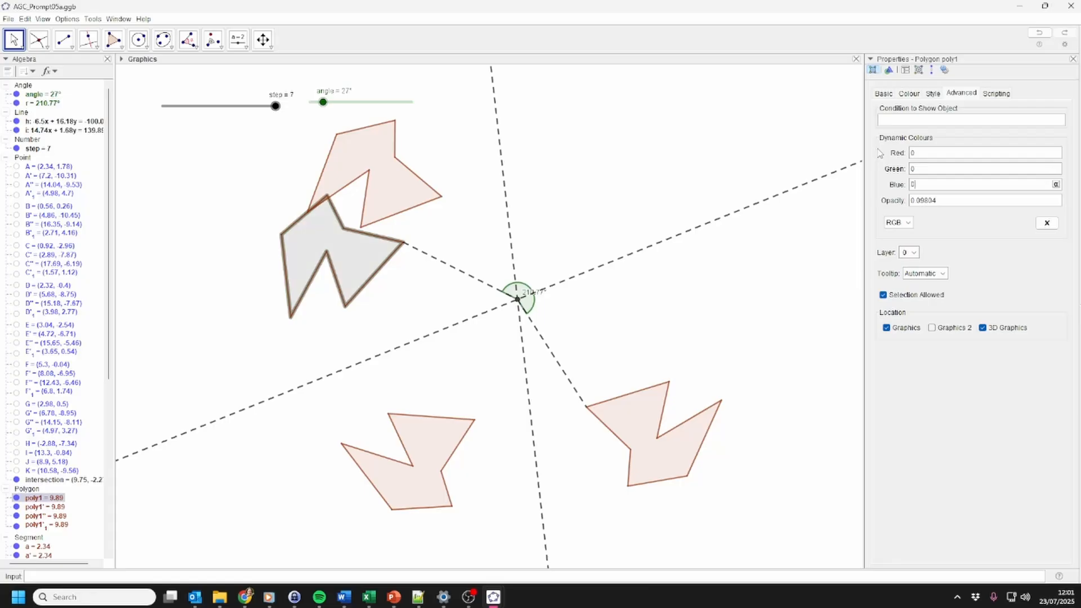
text(1)
key(Tab)
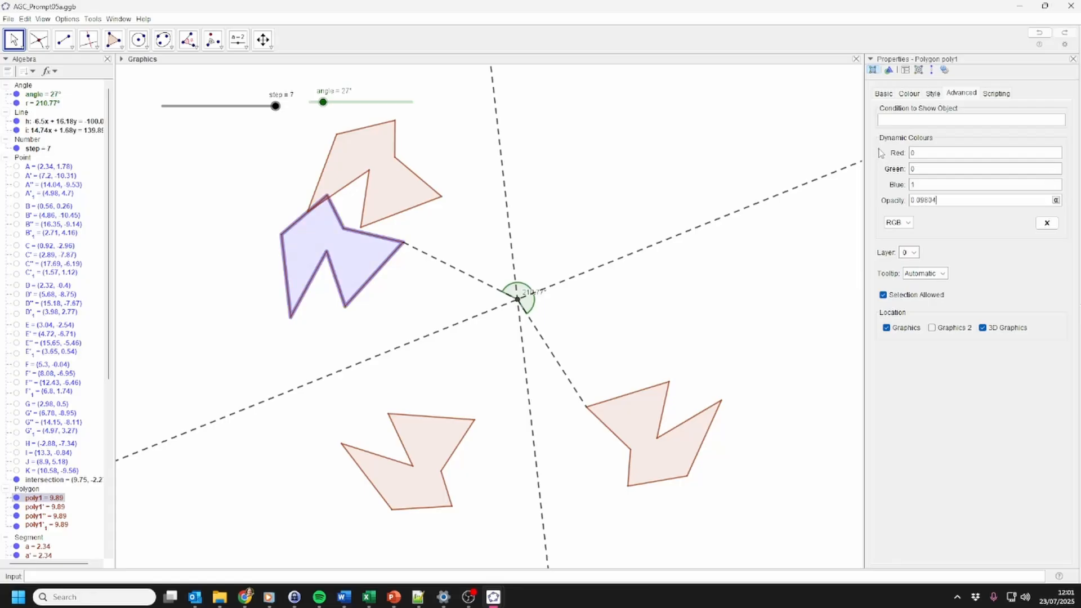
click(403, 319)
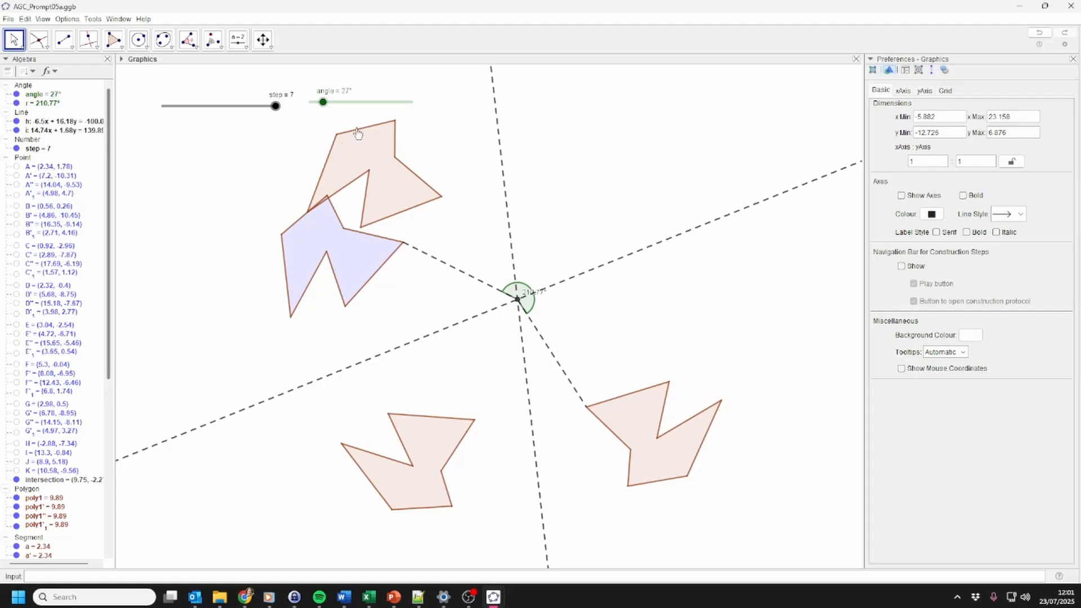
Step: Set the angle slider to 83° and give the original polygon and its sides dynamic colours red 0, green 0, blue 1
drag(322, 102, 349, 102)
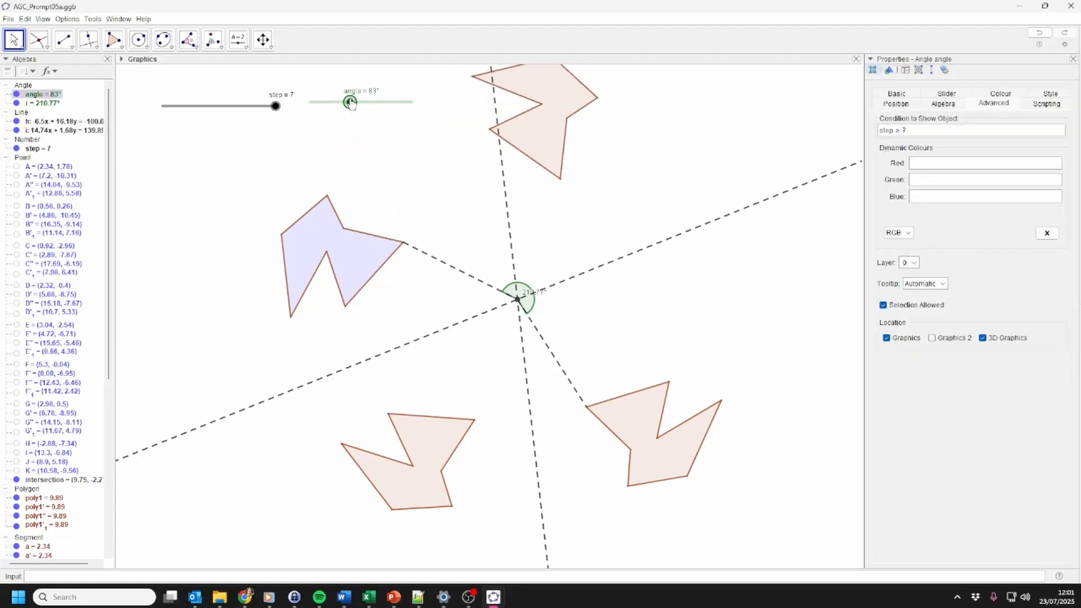
drag(251, 183, 414, 325)
click(935, 154)
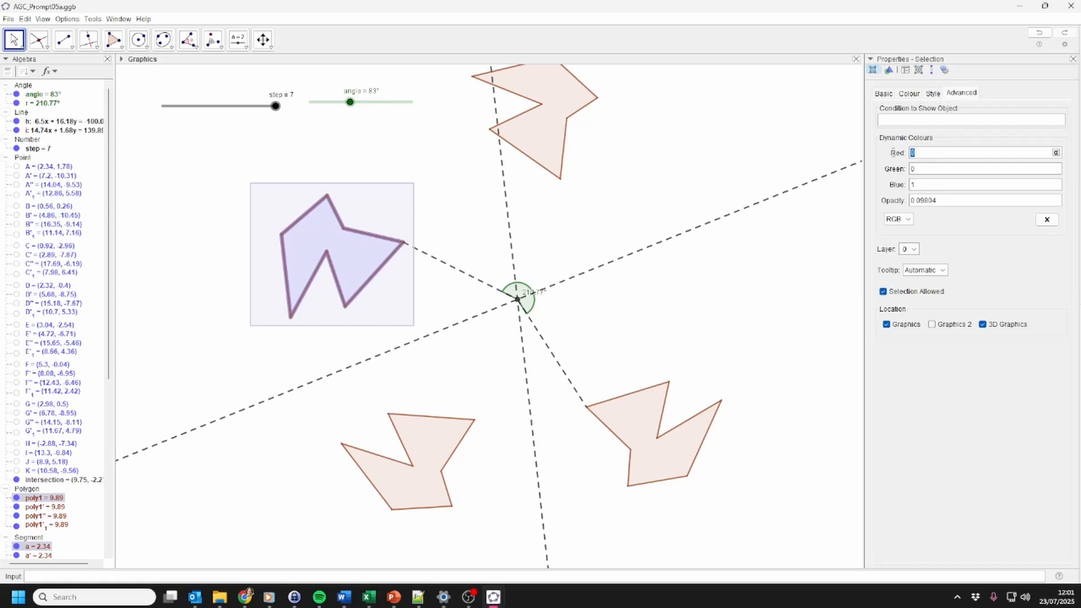
click(915, 169)
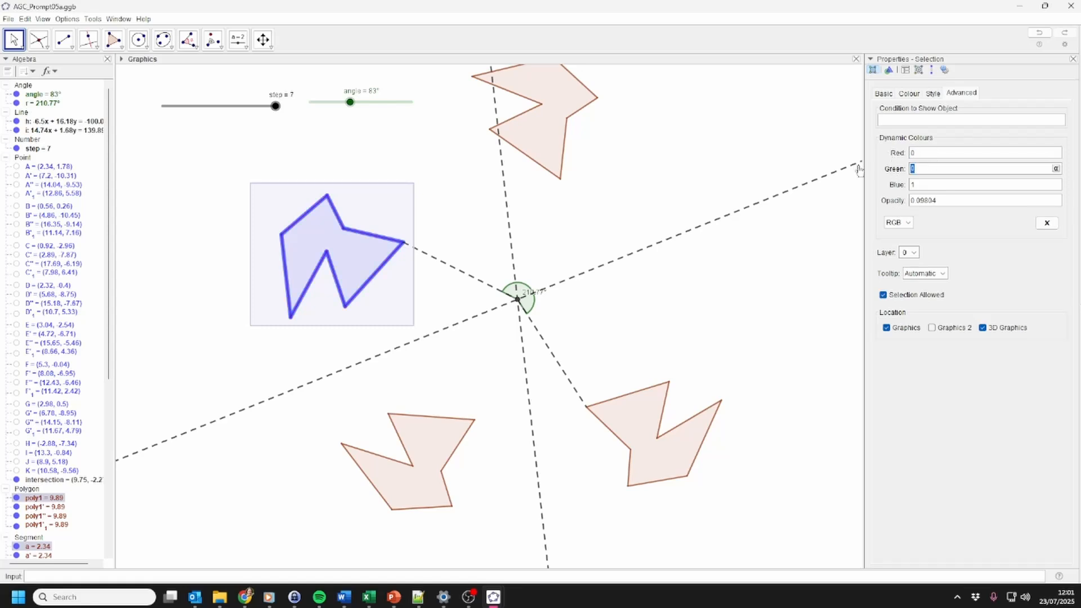
click(926, 184)
click(691, 231)
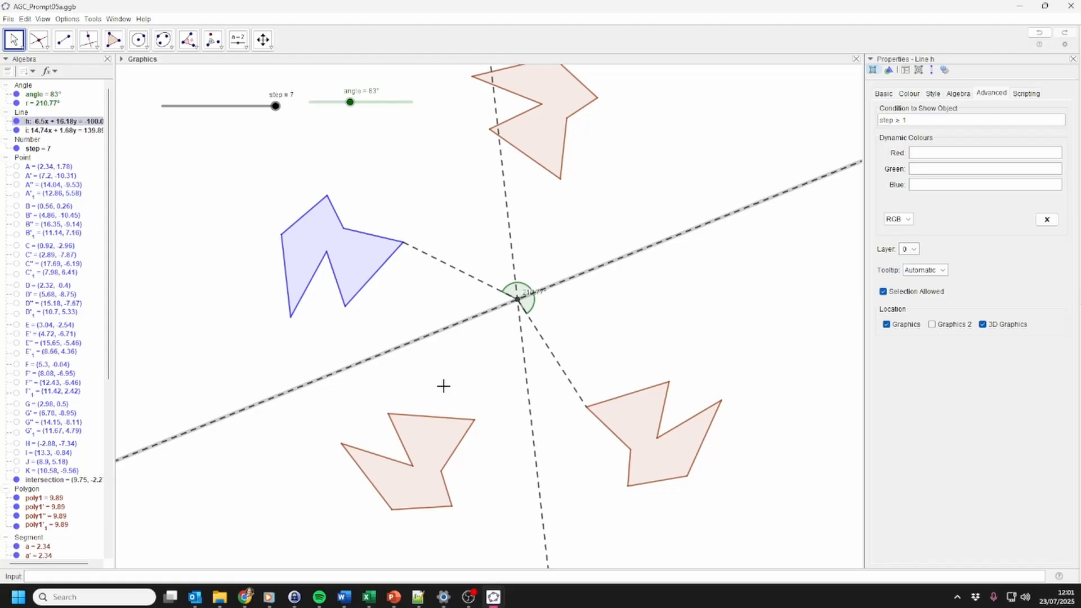
Step: Set the dynamic colours of the first reflected polygon and its sides to red 0, green 1 and blue 0
drag(309, 403, 485, 534)
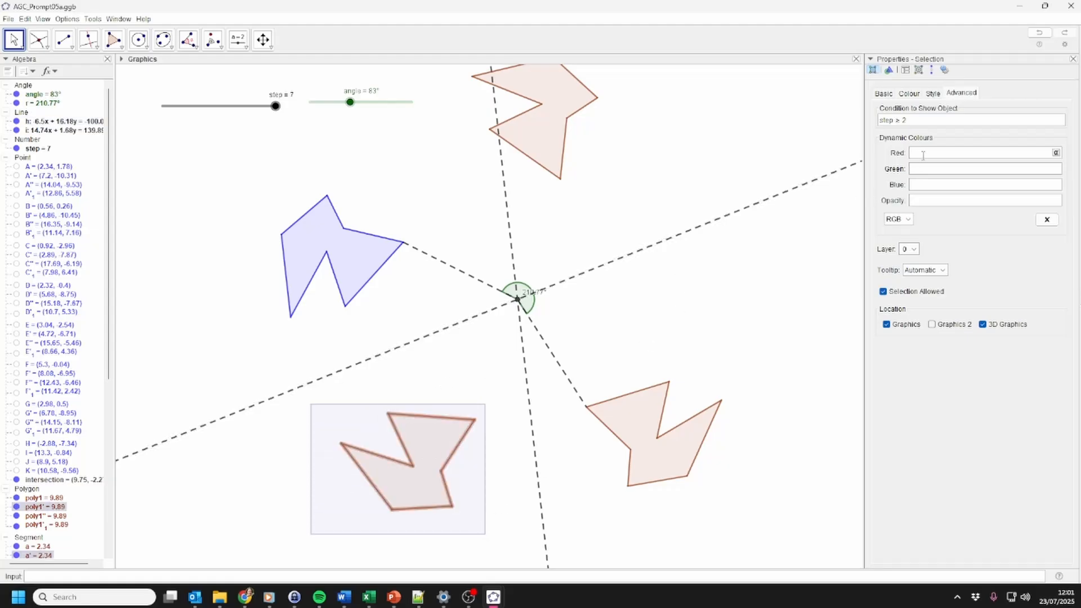
click(937, 184)
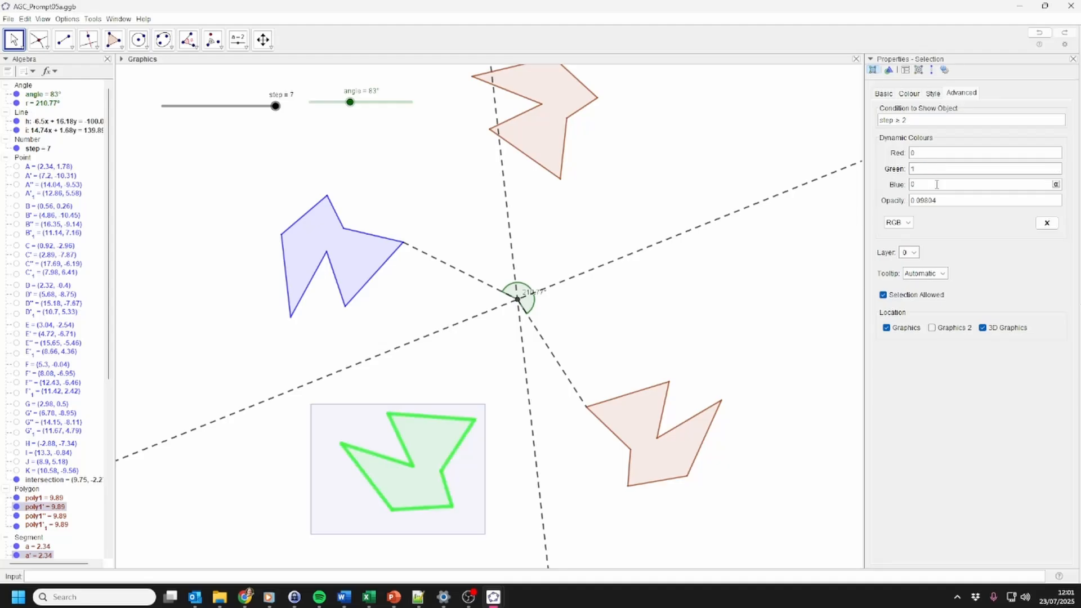
click(704, 289)
Step: Set the second reflected polygon's dynamic colours to red 1, green 0 and blue 0
click(628, 414)
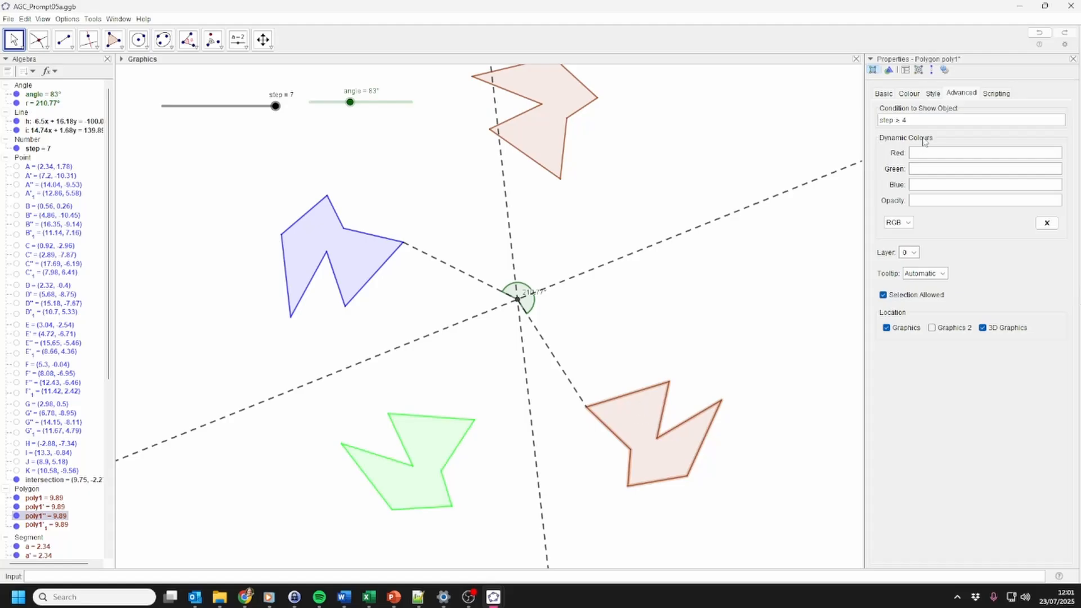
click(939, 169)
click(918, 184)
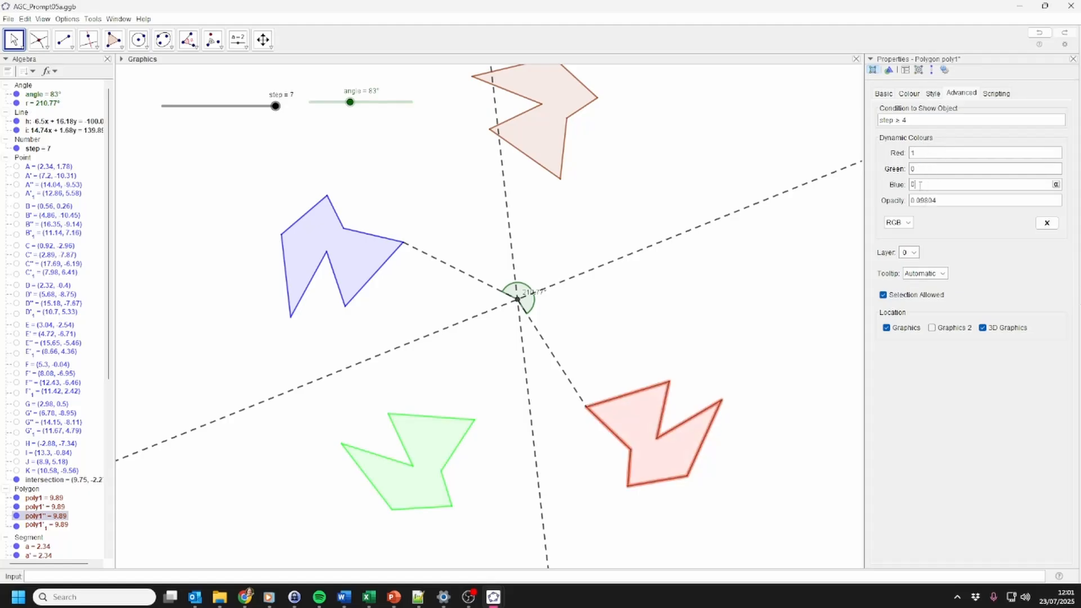
click(795, 277)
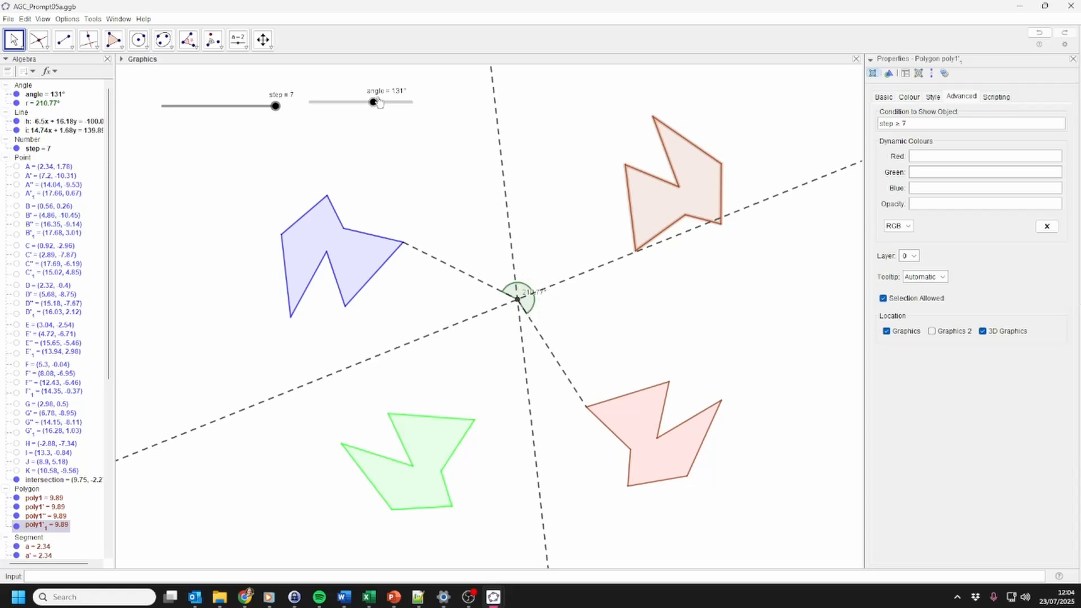
Step: Set the angle slider to 151° and the rotated polygon's dynamic colours to red angle / r, green 0 and blue 0
mouse_move(376, 105)
mouse_down()
mouse_move(356, 111)
mouse_move(384, 113)
mouse_up()
click(731, 249)
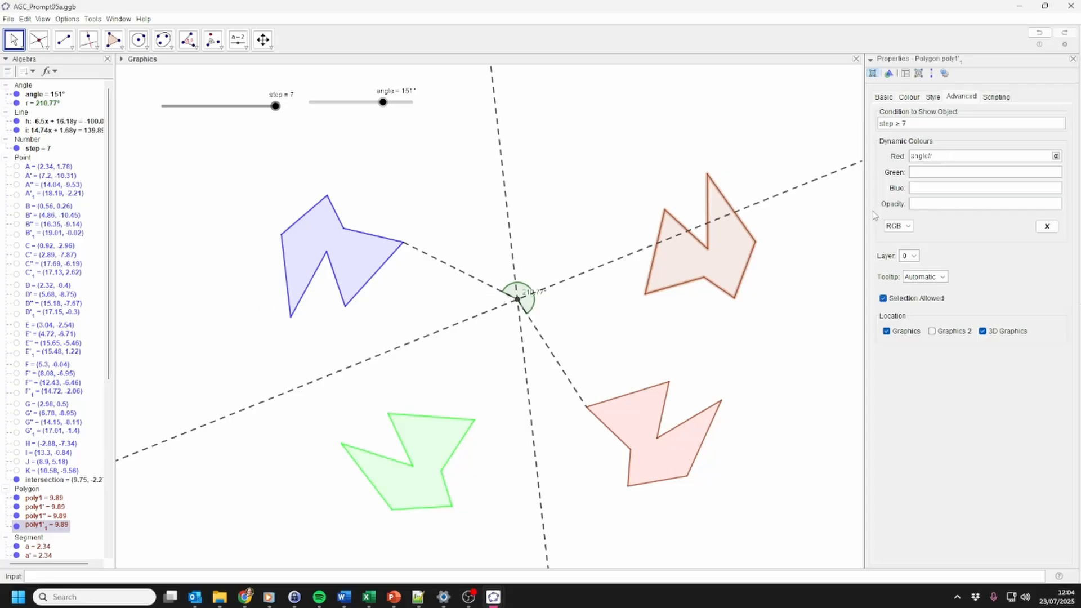
key(Return)
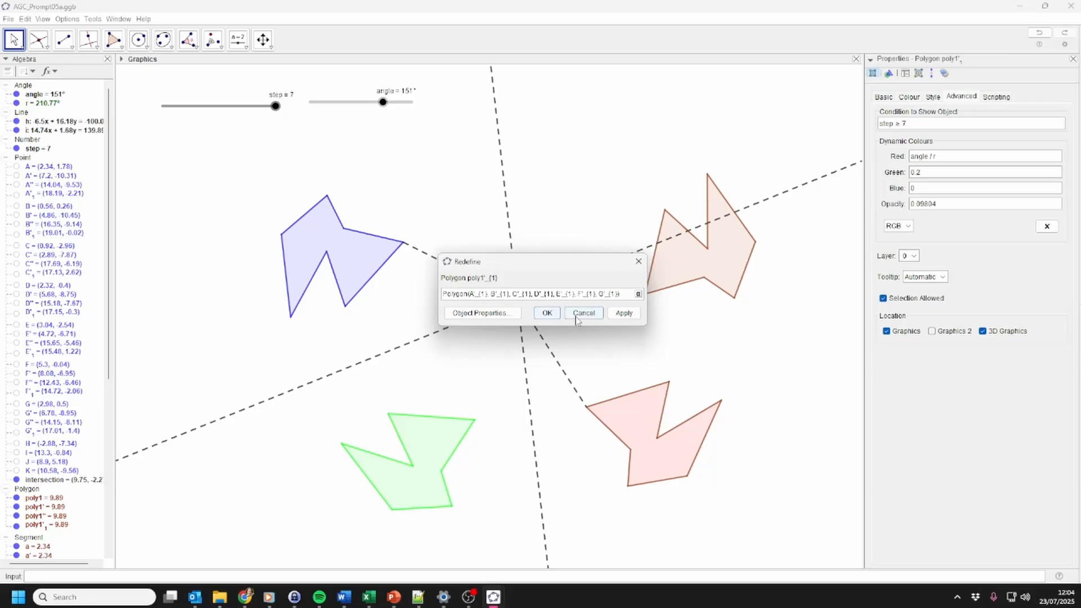
click(584, 313)
click(938, 172)
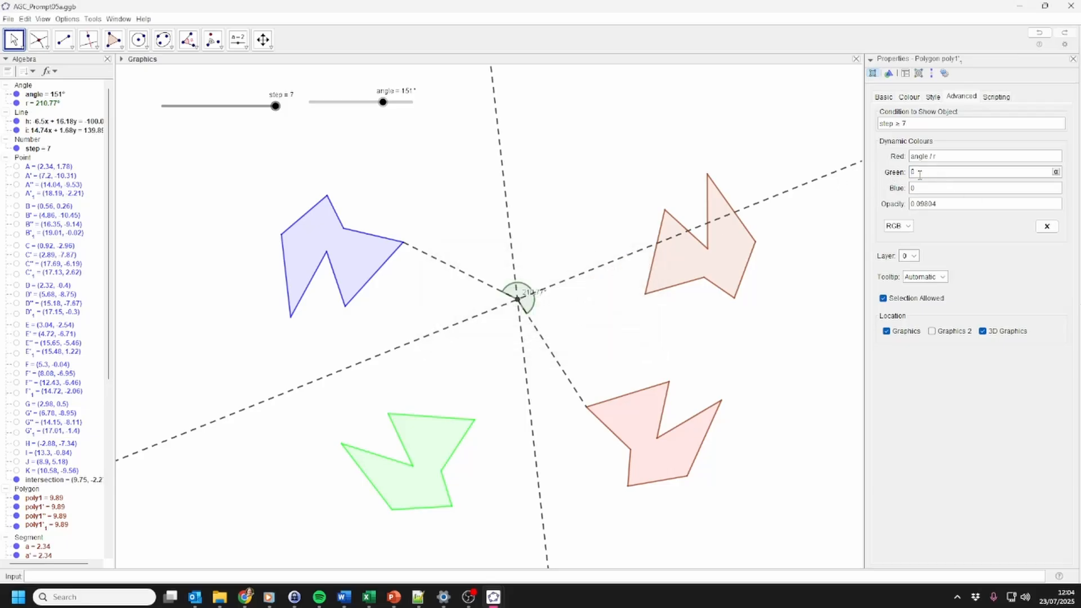
click(932, 188)
Step: Set the angle slider to 117° and change the rotated polygon's dynamic blue value to 1 - angle / r
click(384, 103)
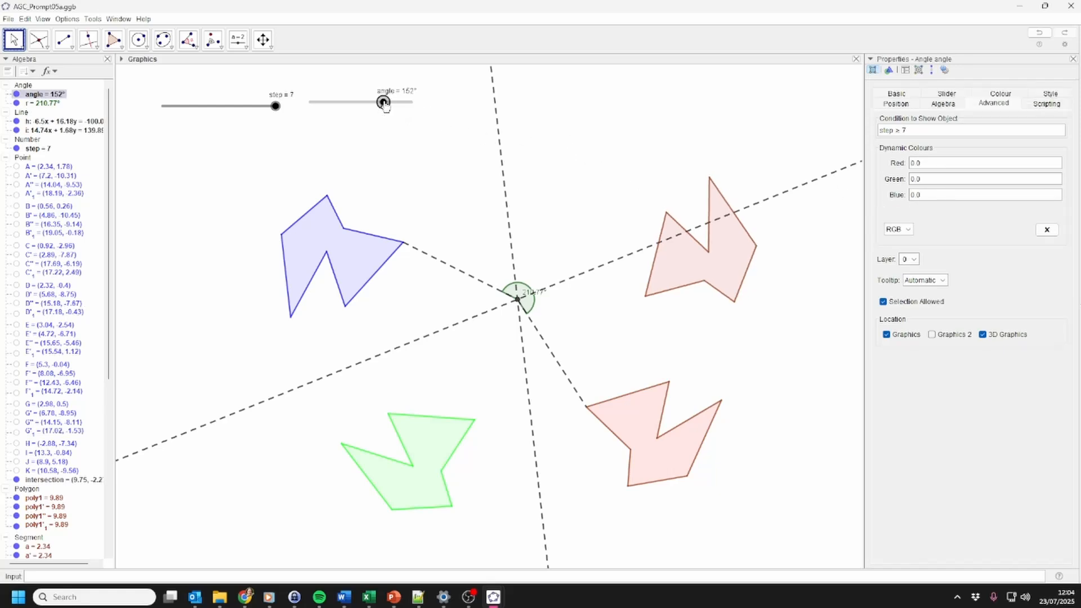
mouse_move(383, 103)
mouse_down()
mouse_move(307, 125)
mouse_move(362, 130)
mouse_move(371, 126)
mouse_move(360, 112)
mouse_move(370, 112)
mouse_up()
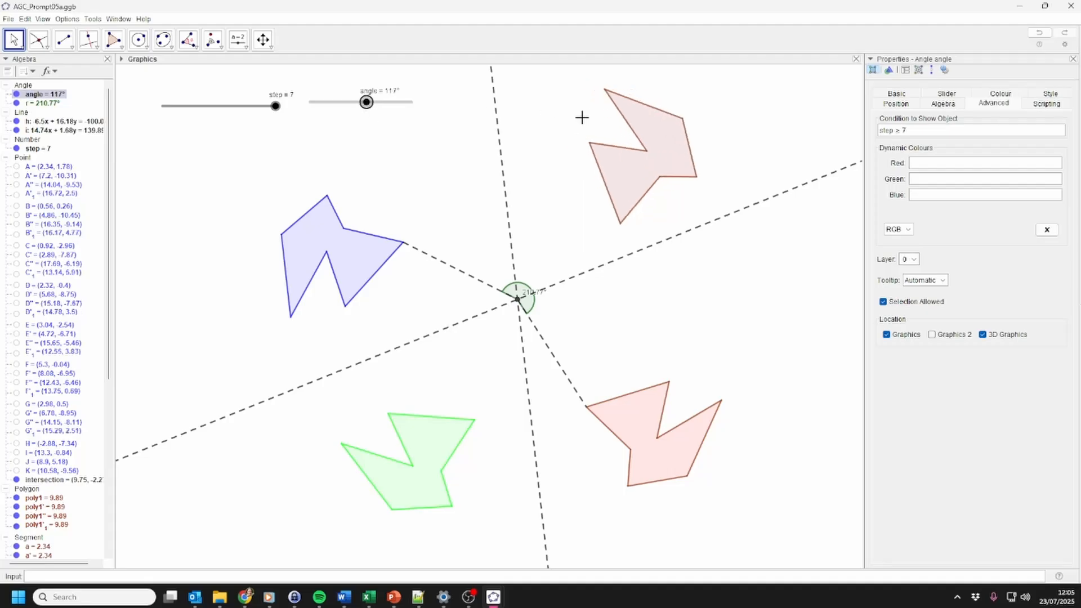
click(665, 166)
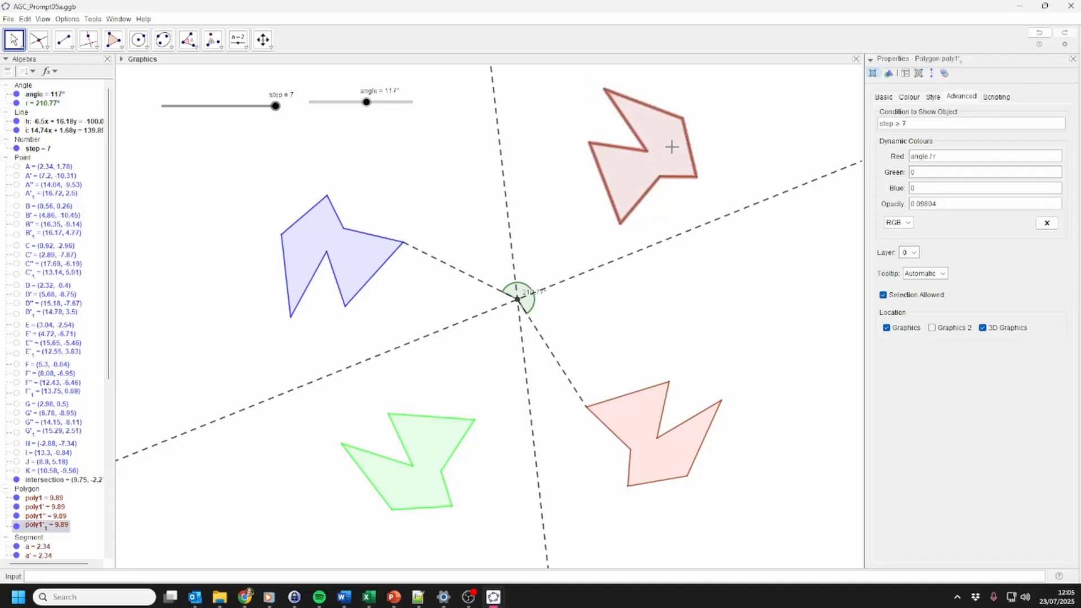
click(922, 187)
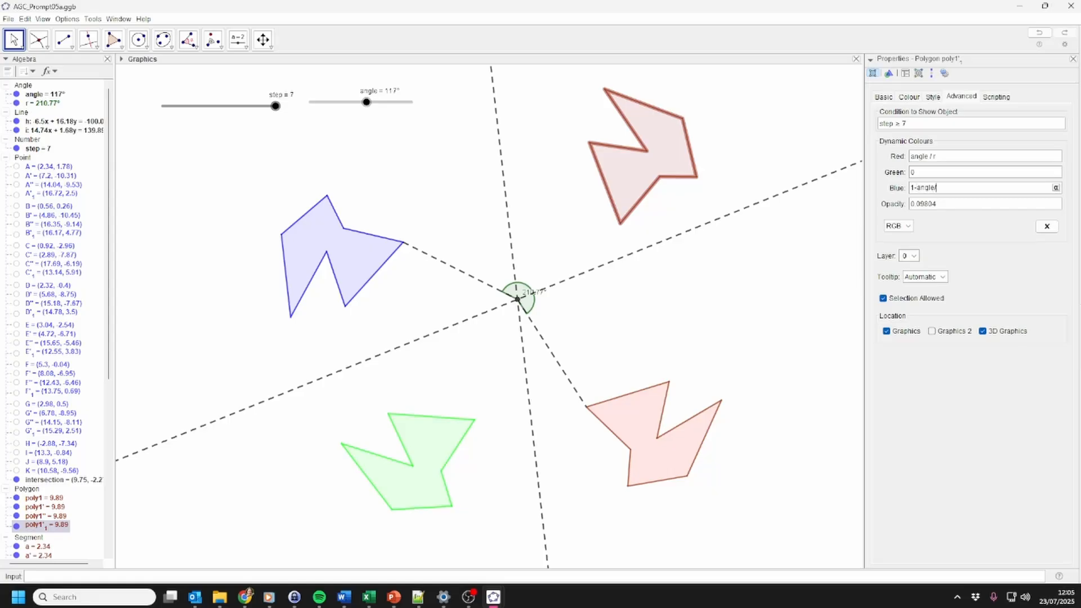
text(1-angle/r)
key(Return)
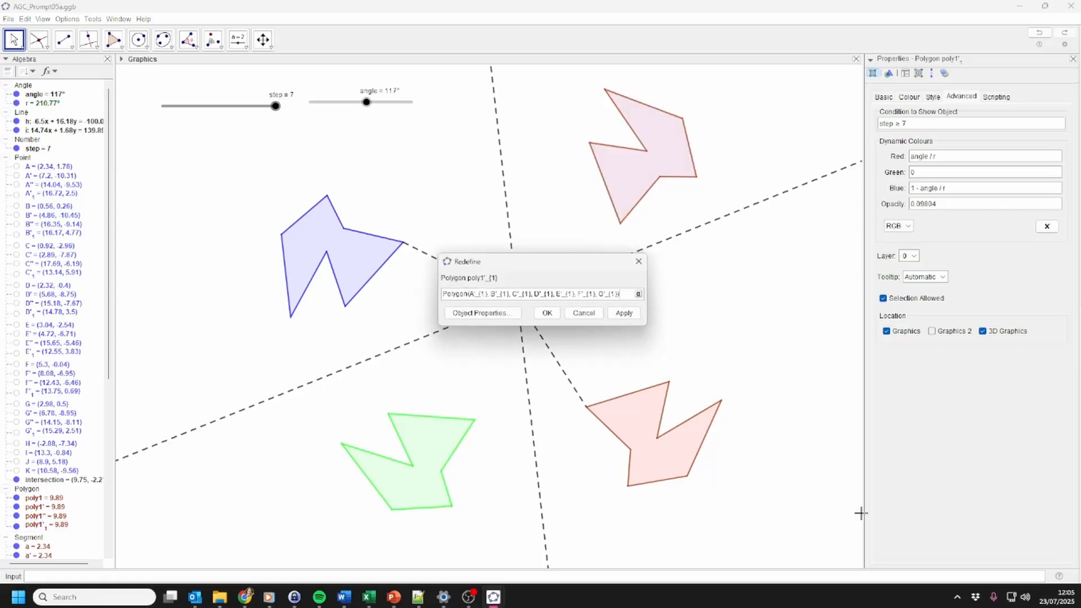
drag(551, 265, 534, 244)
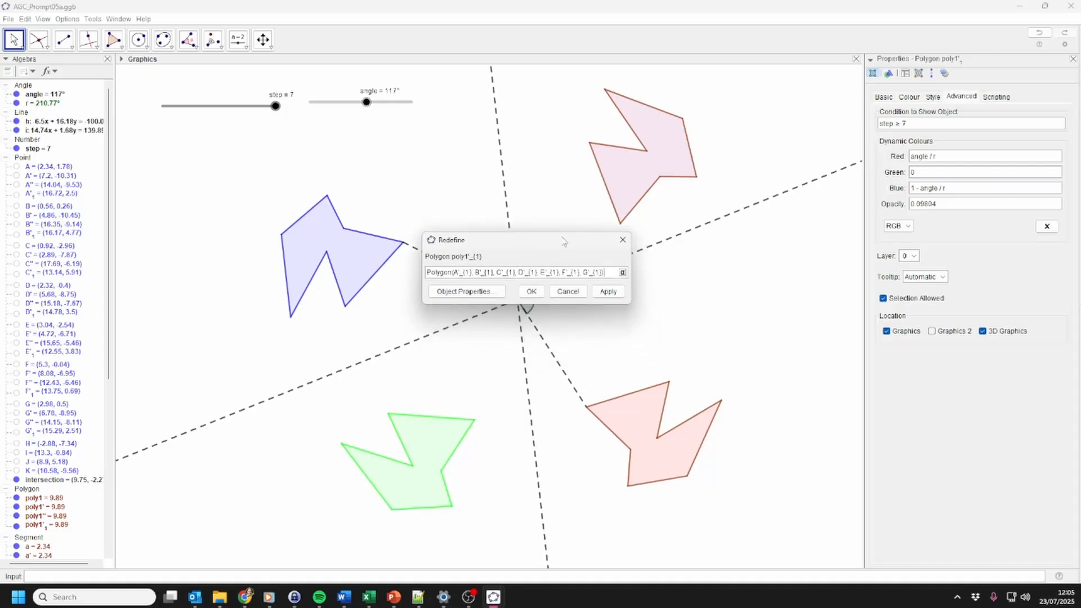
click(568, 292)
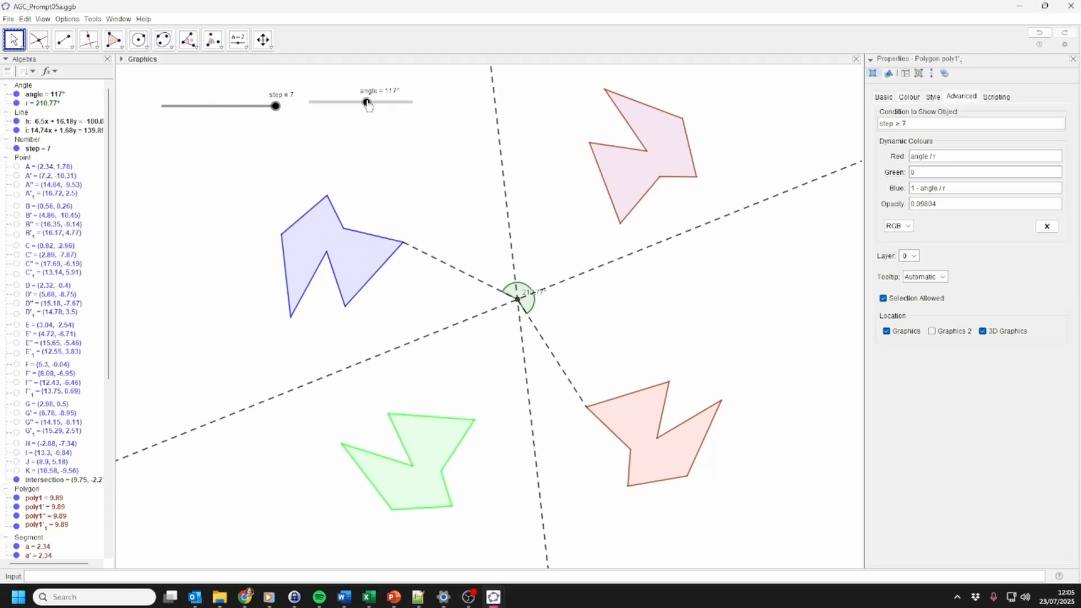
Step: Set the angle slider to 114° and apply red angle / r, green 0, blue 1 - angle / r to the rotated polygon and its sides
mouse_move(367, 103)
mouse_down()
mouse_move(416, 116)
mouse_move(307, 102)
mouse_move(365, 104)
mouse_up()
drag(552, 75, 708, 233)
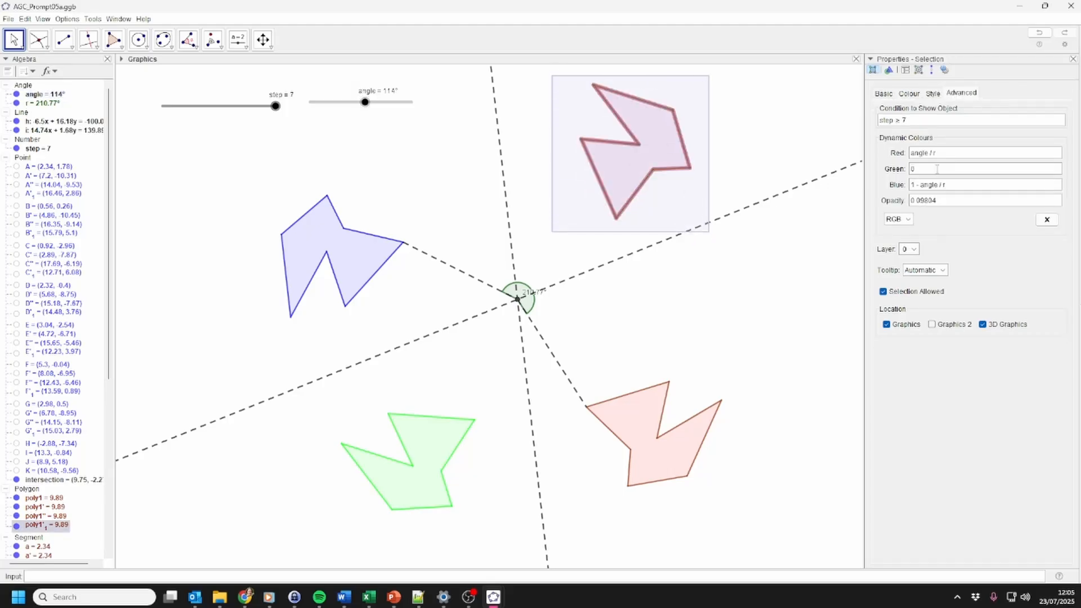
click(956, 153)
key(Return)
click(936, 169)
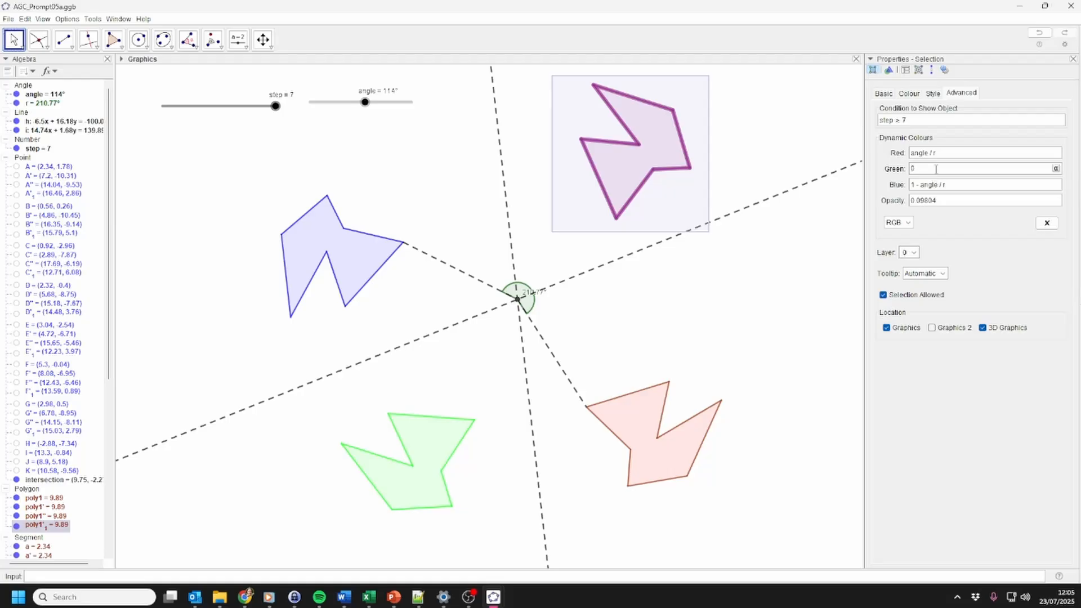
click(969, 186)
key(Return)
click(971, 154)
click(745, 174)
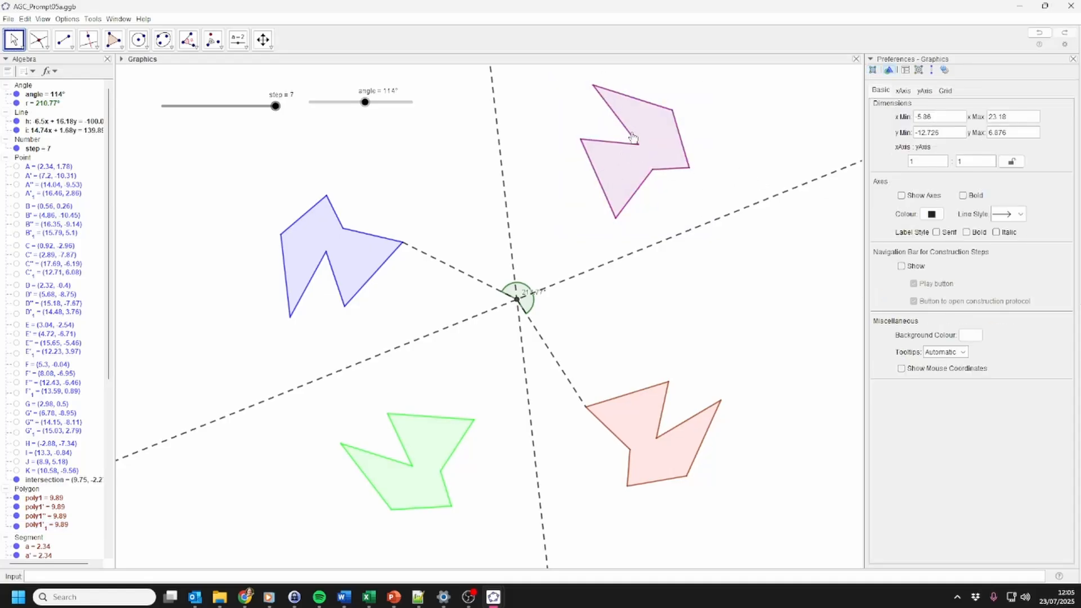
Step: Set the opacity of the rotated polygon to 0.8 and return the angle slider to 0°
drag(366, 103, 363, 102)
drag(541, 73, 717, 240)
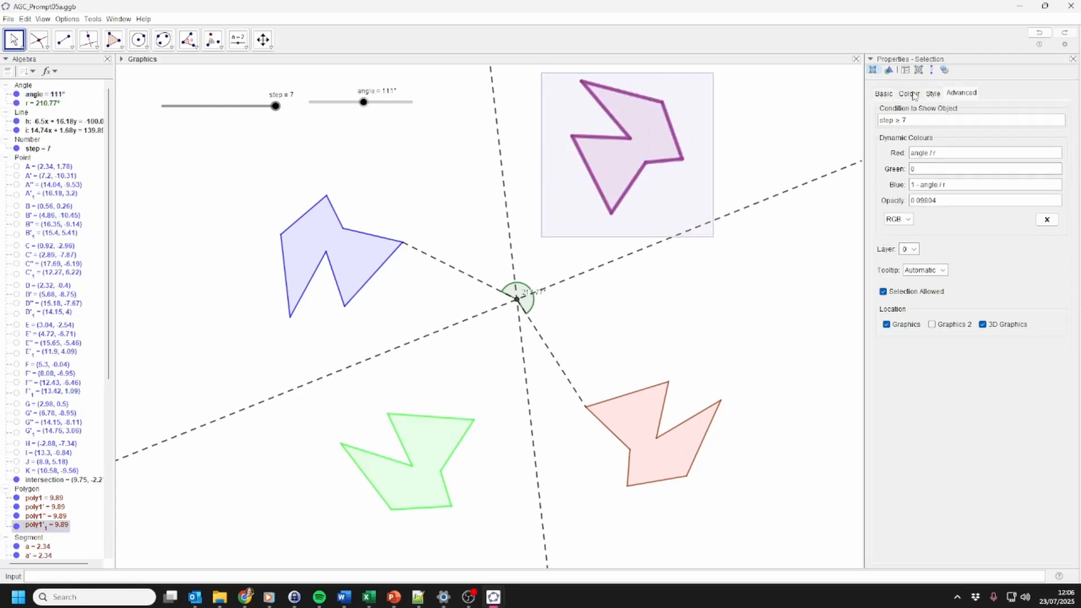
click(950, 203)
click(939, 201)
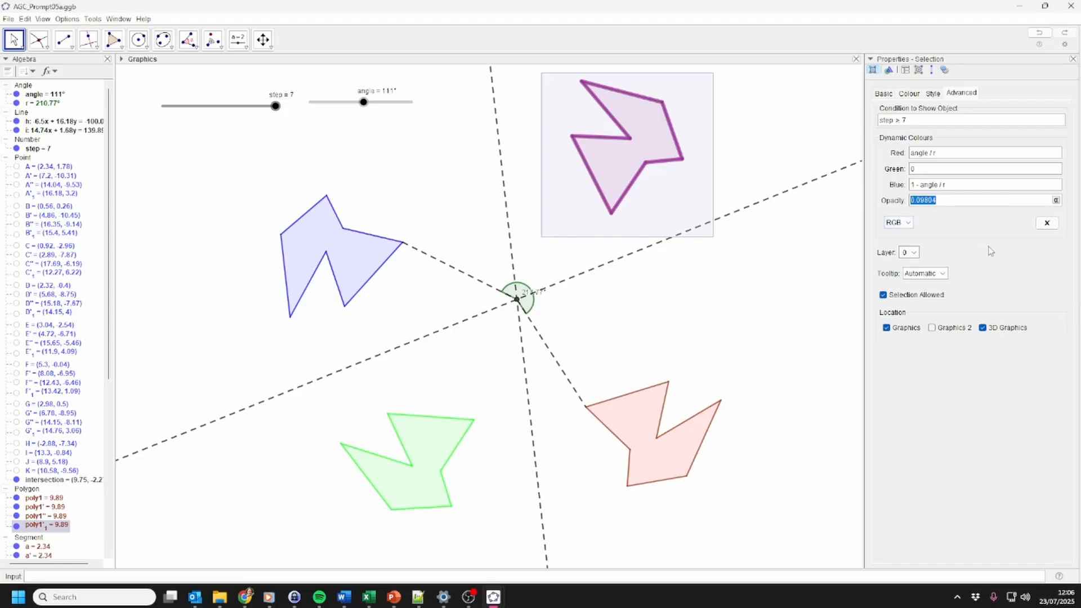
text(1)
key(Return)
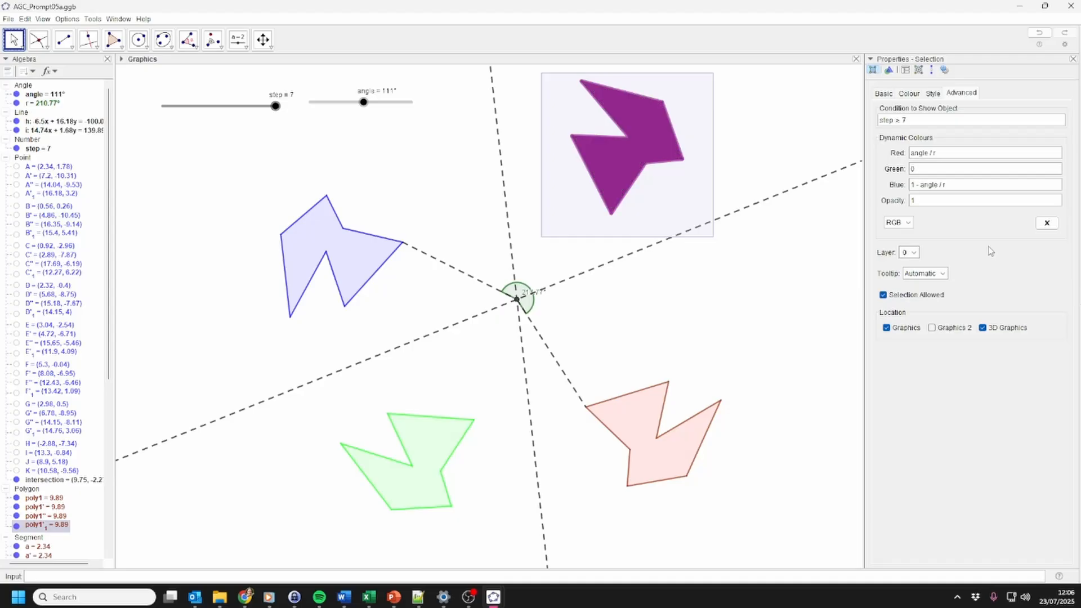
click(922, 201)
text(0.8)
key(Return)
click(752, 160)
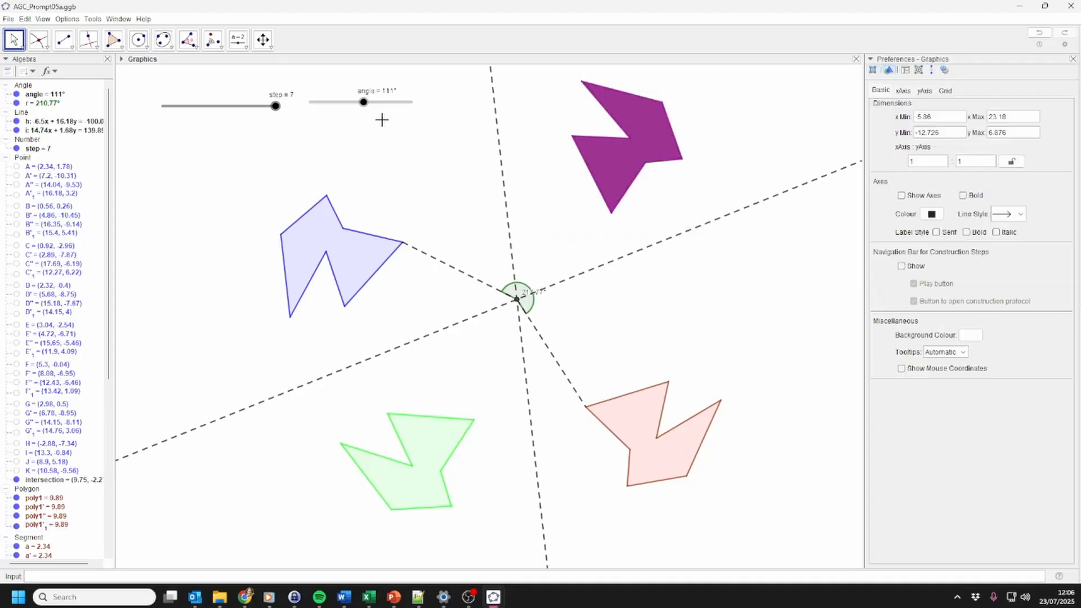
drag(369, 102, 304, 168)
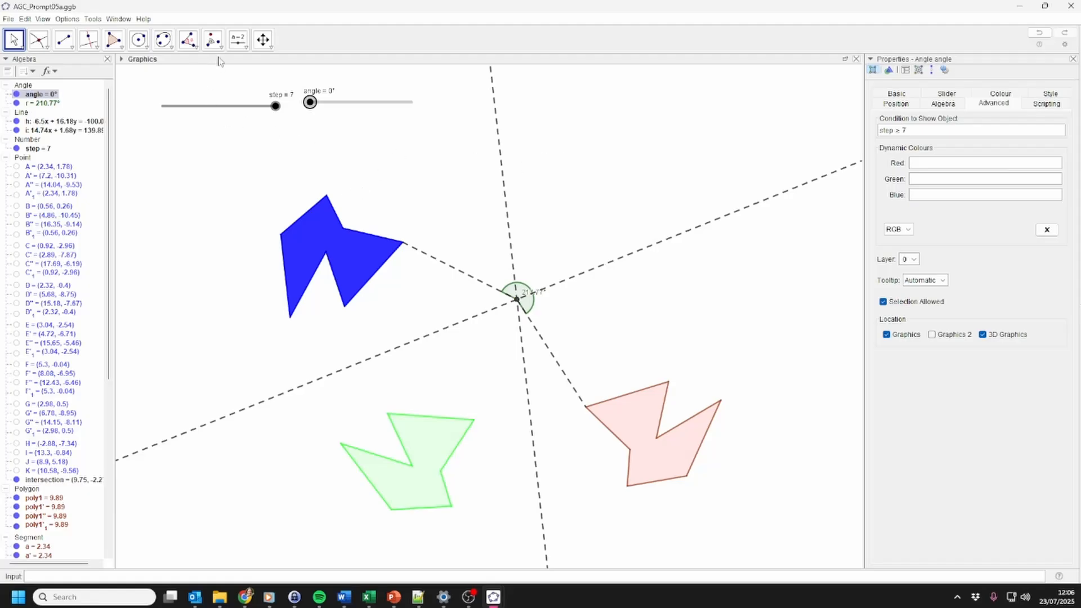
Step: Add a check box captioned "show points" with no linked objects and place it just below the step slider
click(189, 42)
mouse_move(239, 45)
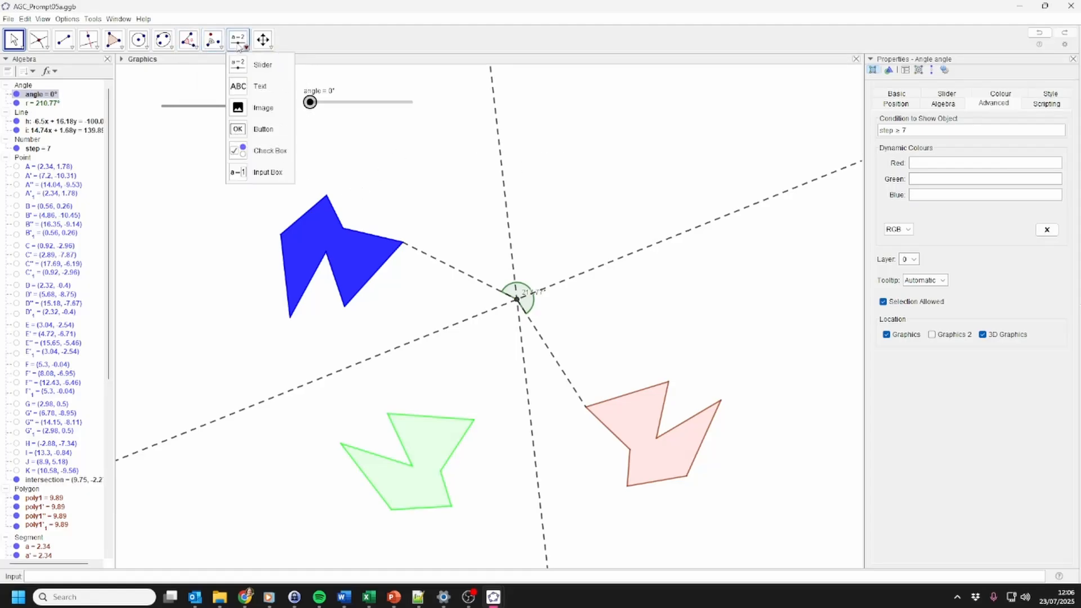
click(237, 151)
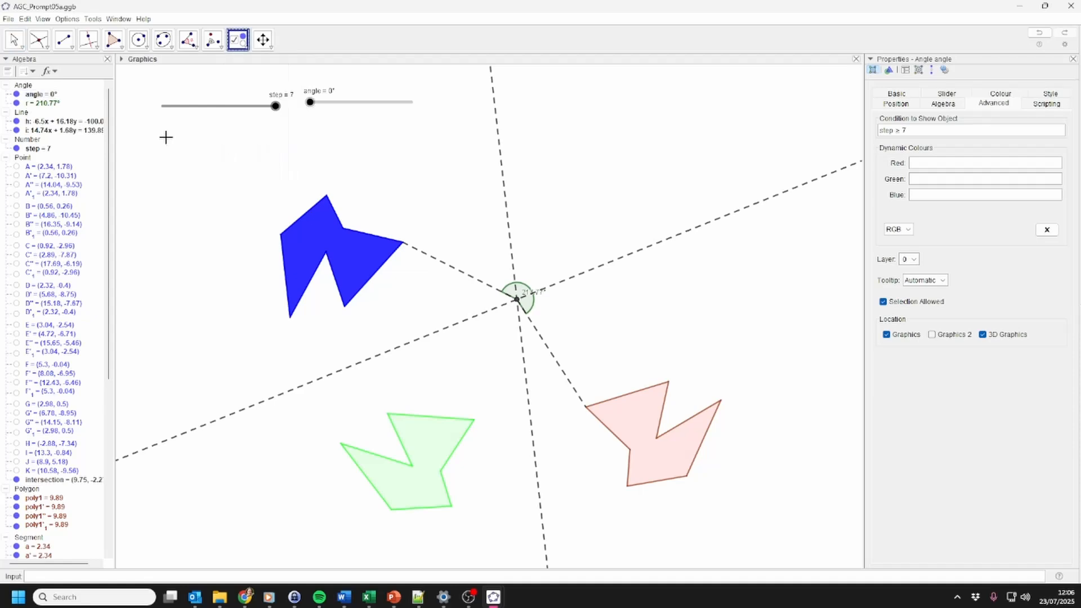
click(168, 142)
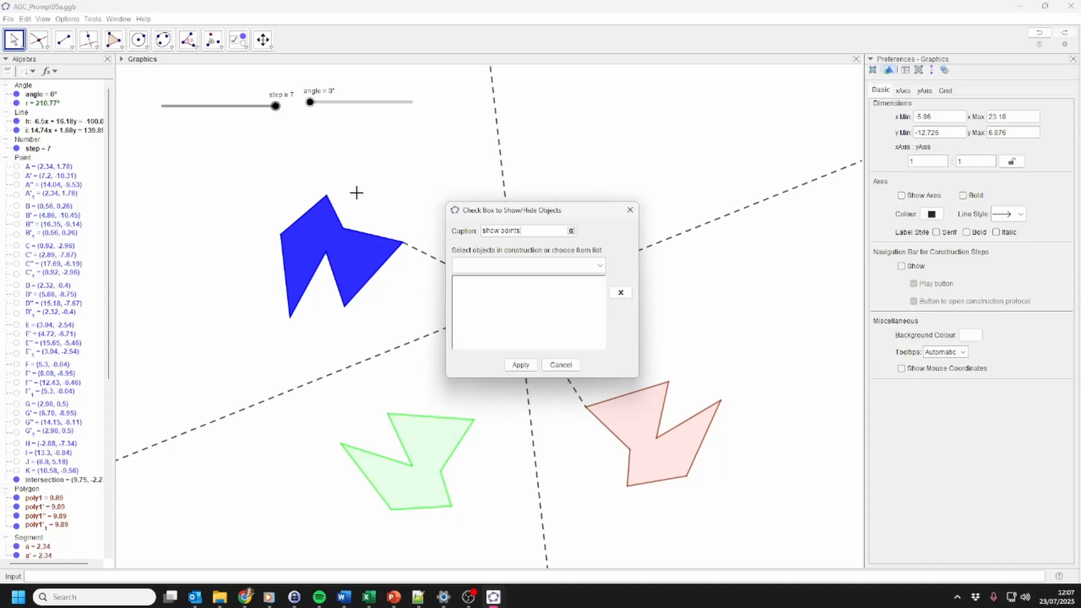
click(519, 365)
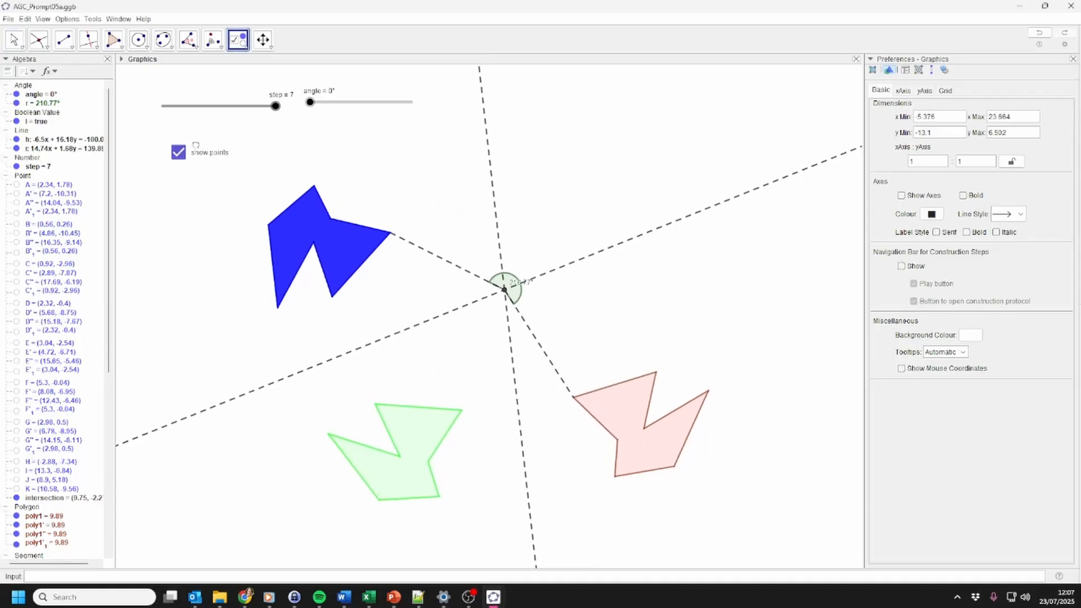
drag(203, 158, 194, 135)
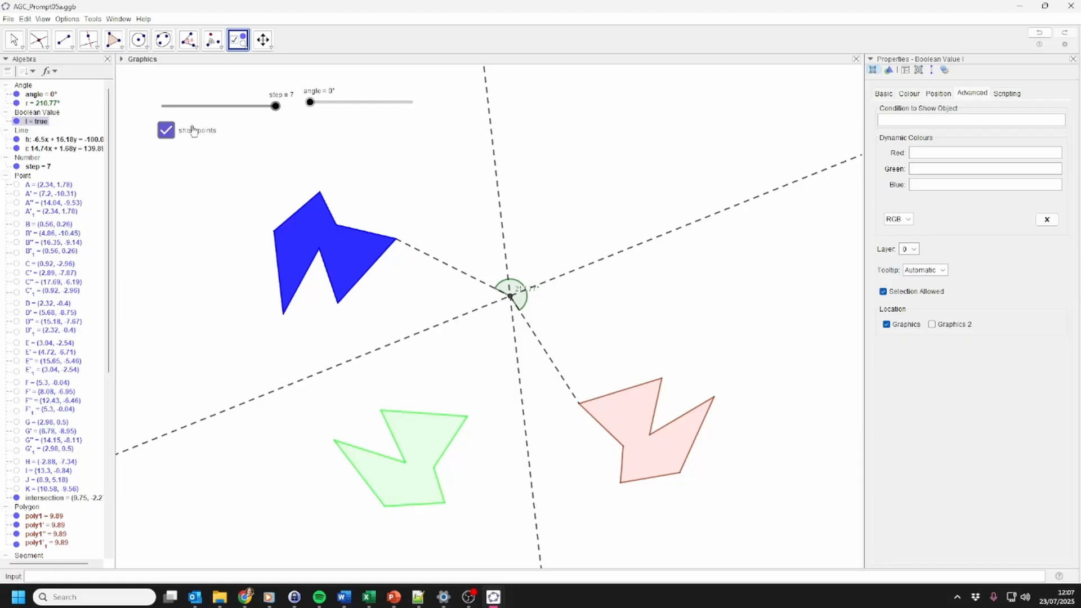
Step: Rename the check box's Boolean value to showPoints
double_click(39, 121)
key(Escape)
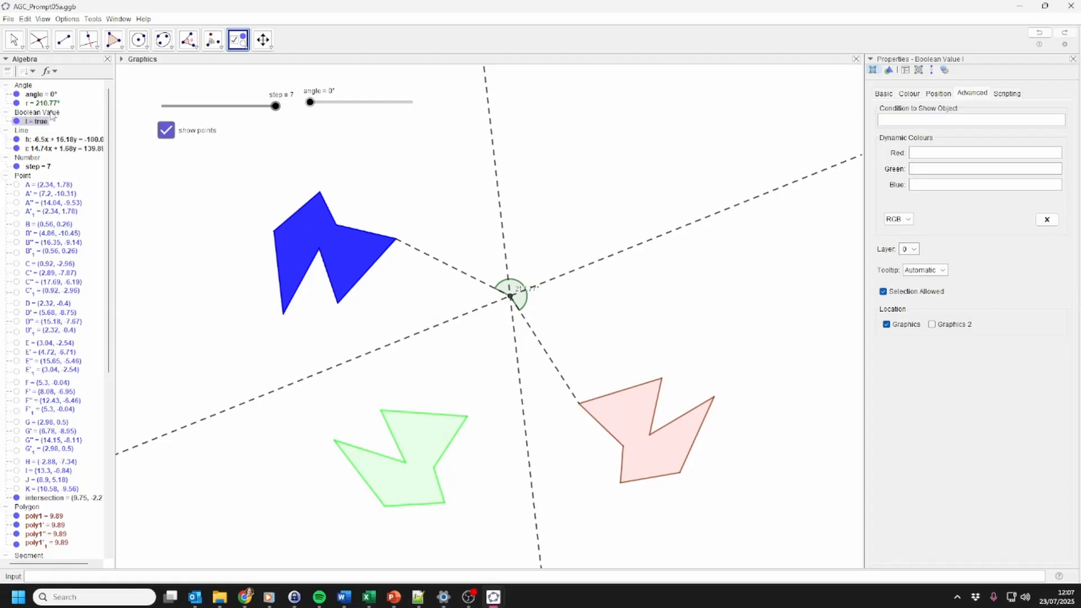
right_click(44, 121)
click(69, 189)
text(showPoints)
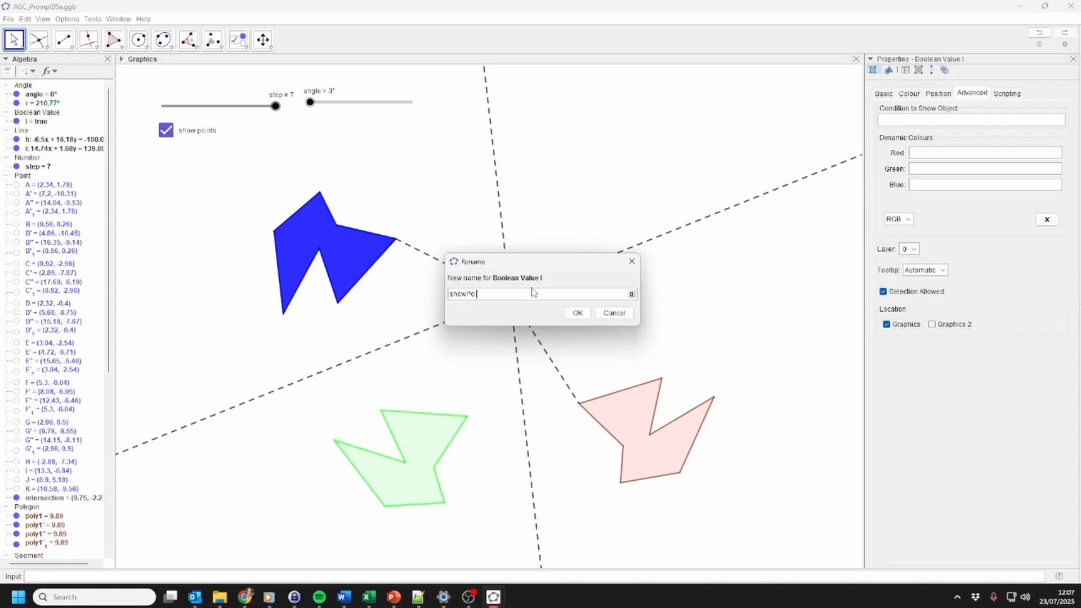
click(577, 312)
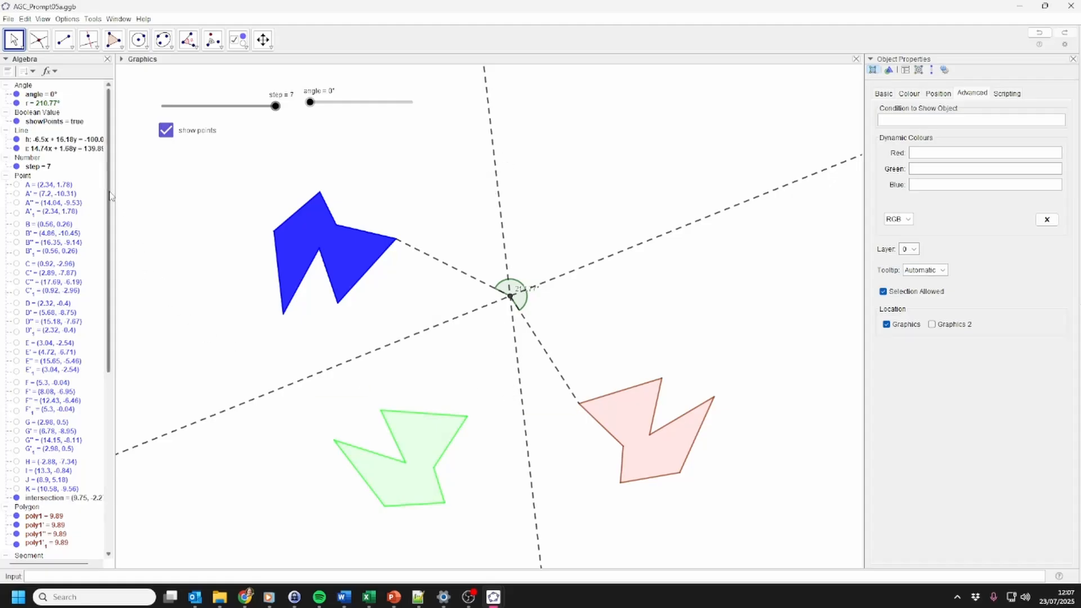
Step: Sort the algebra list by construction order and show the original polygon's vertices A to G
click(26, 71)
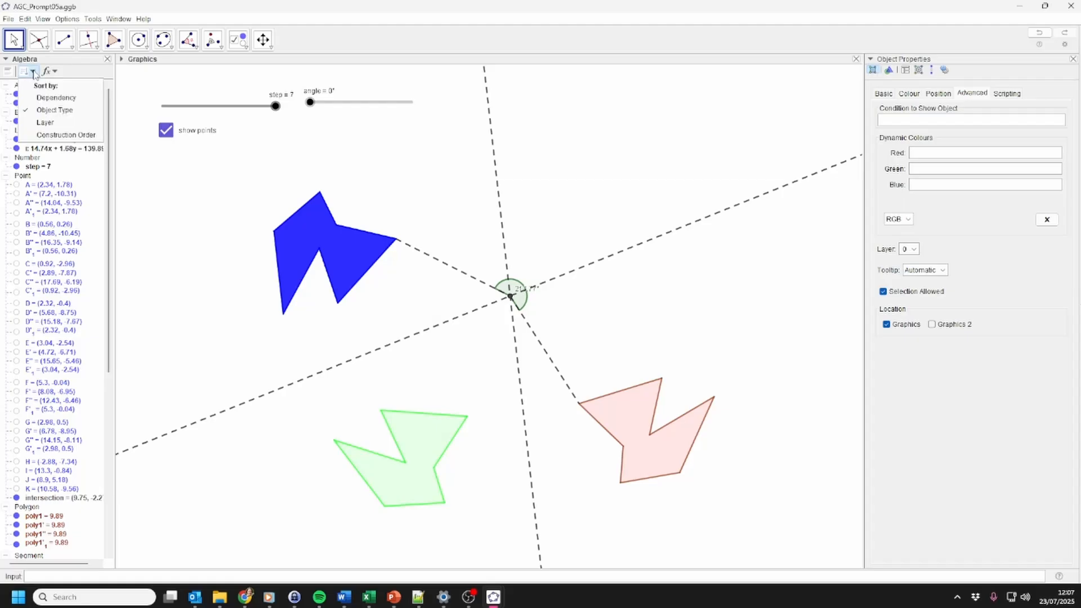
click(75, 137)
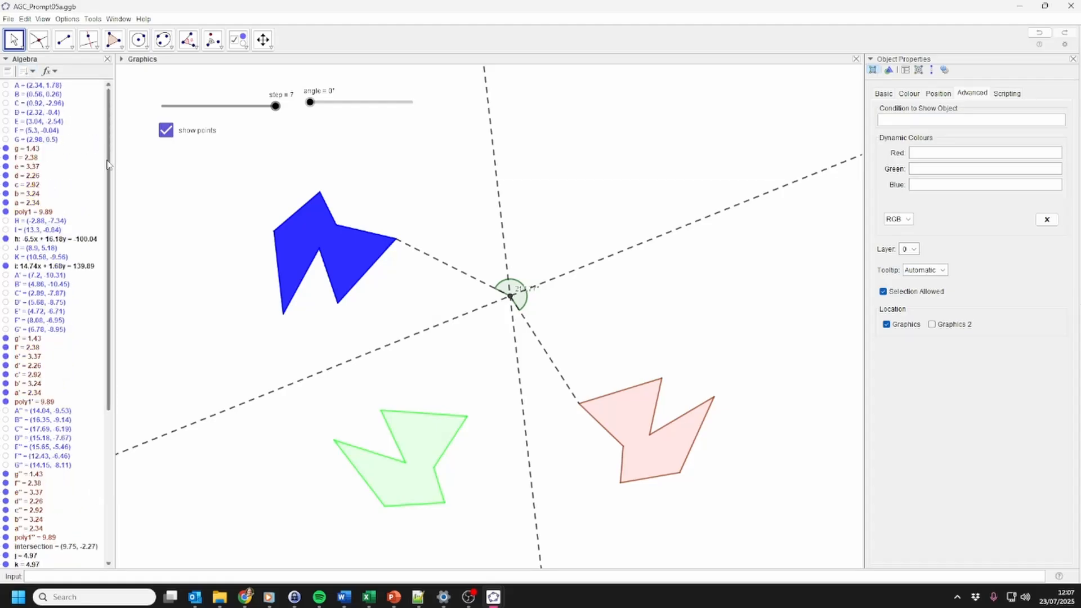
click(27, 85)
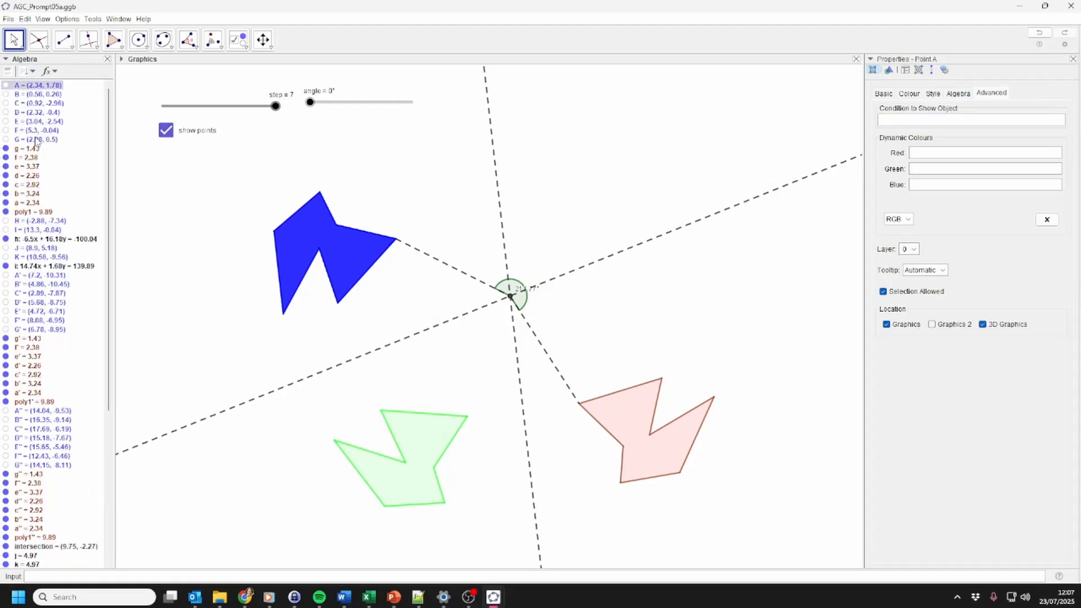
shift+click(35, 137)
right_click(28, 125)
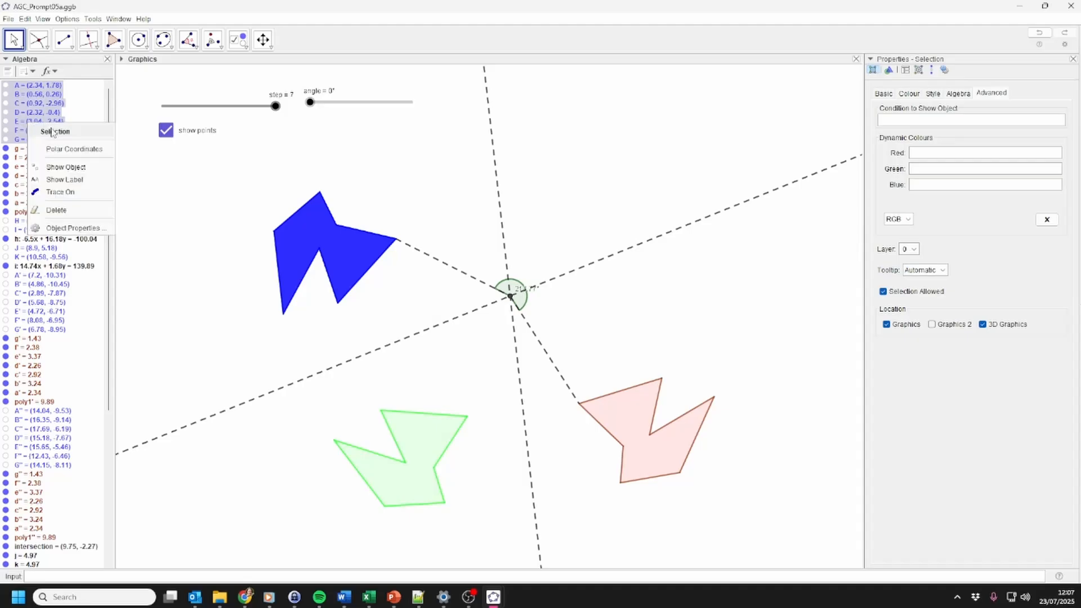
click(66, 167)
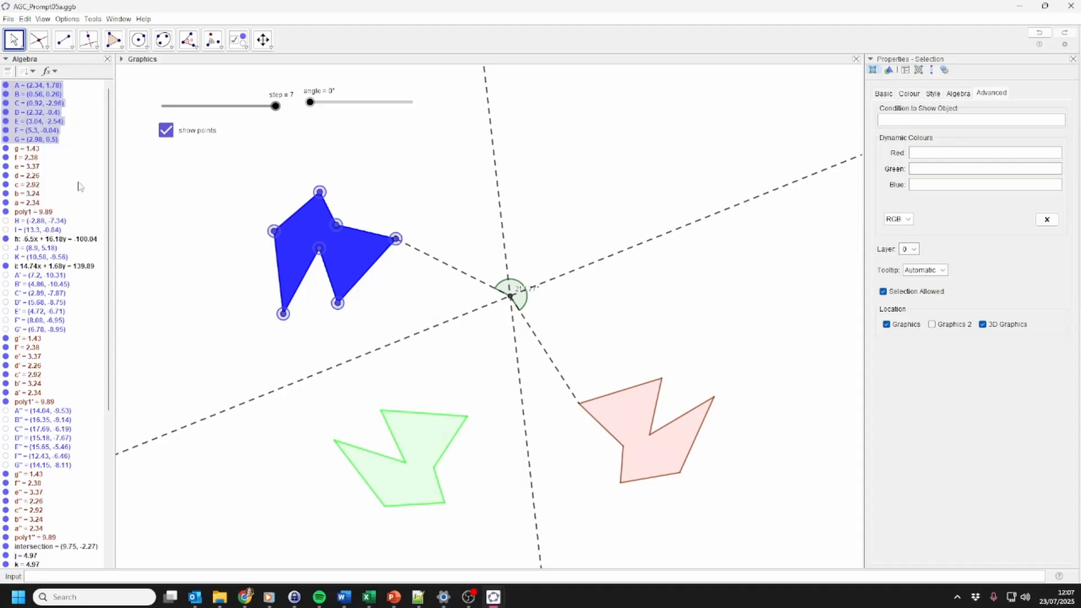
Step: Make points A to G appear only when showPoints is true, and test it by toggling the show points check box
click(910, 119)
text(showPoints)
key(Return)
click(165, 135)
click(165, 135)
click(166, 135)
click(166, 135)
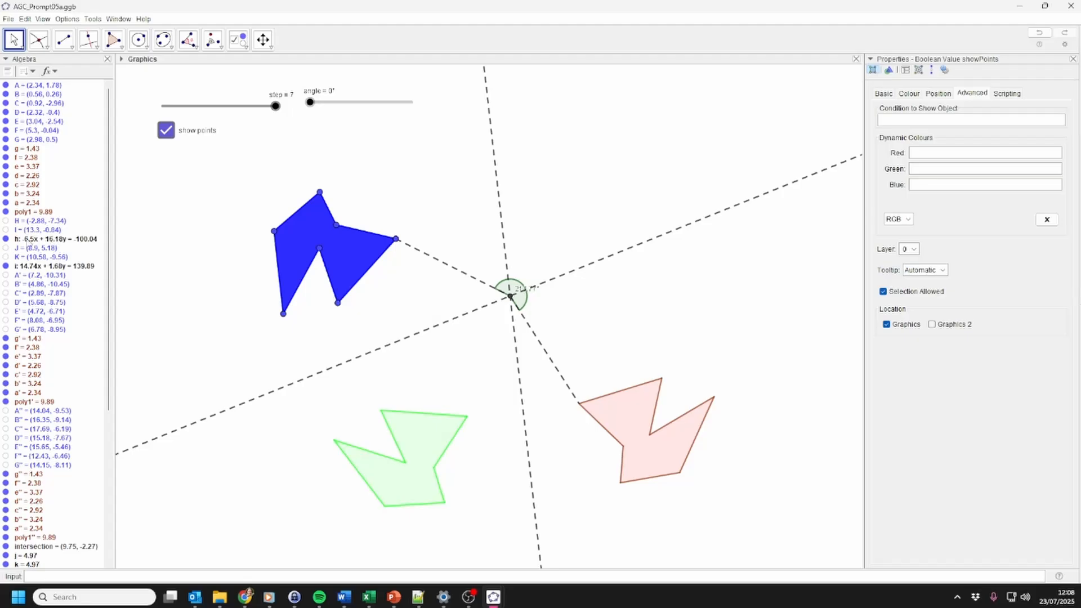
Step: Show the hidden points H, I, J and K that define the two mirror lines
click(6, 221)
click(6, 230)
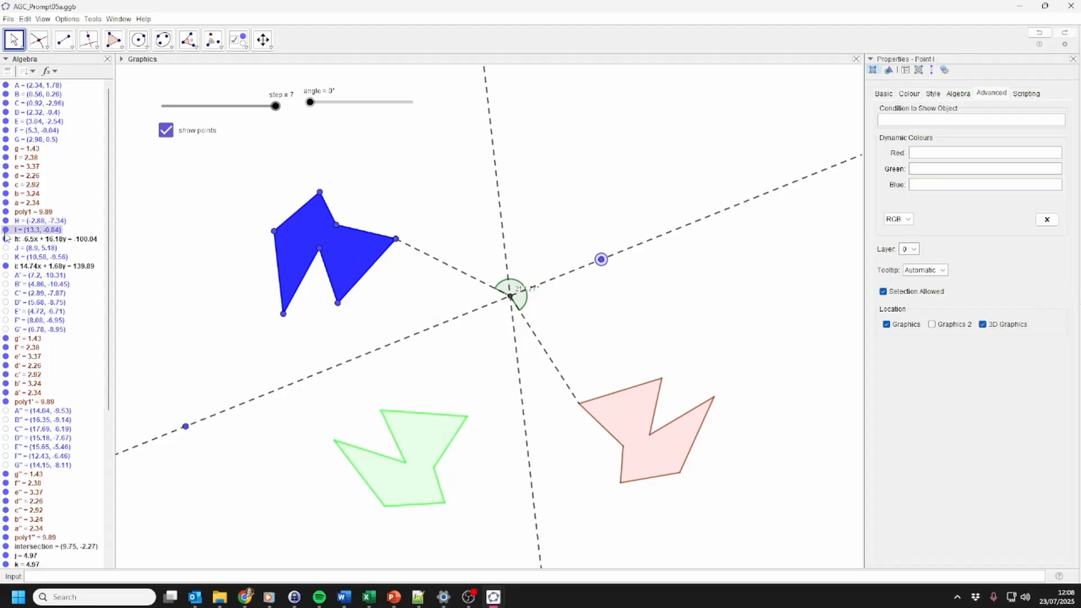
click(6, 248)
click(6, 257)
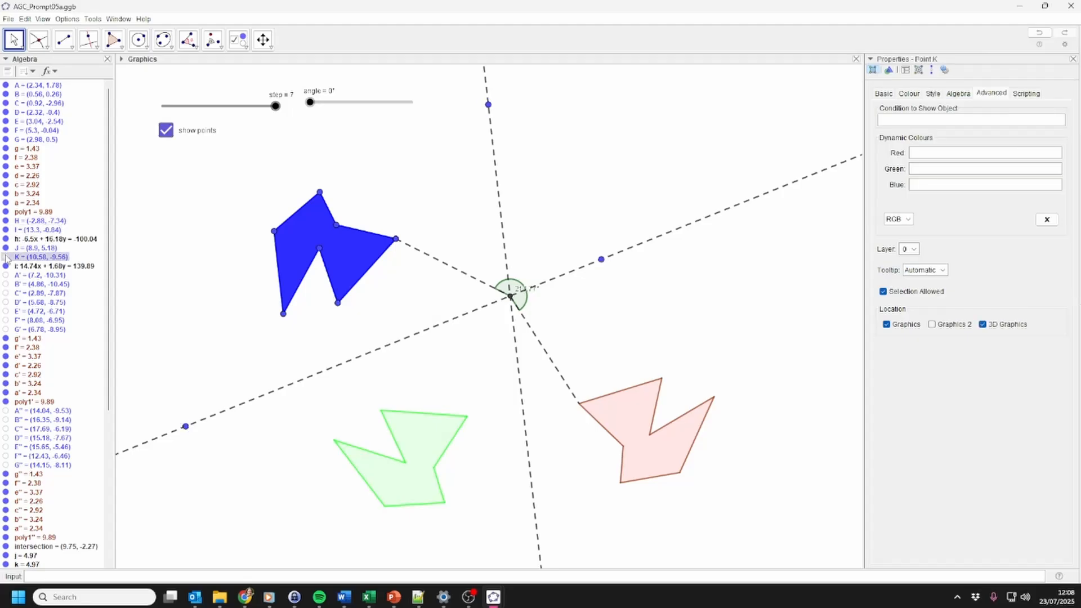
Step: Set showPoints as the display condition for points H, I, J and K, and test it with the check box
click(46, 221)
ctrl+click(46, 230)
ctrl+click(46, 248)
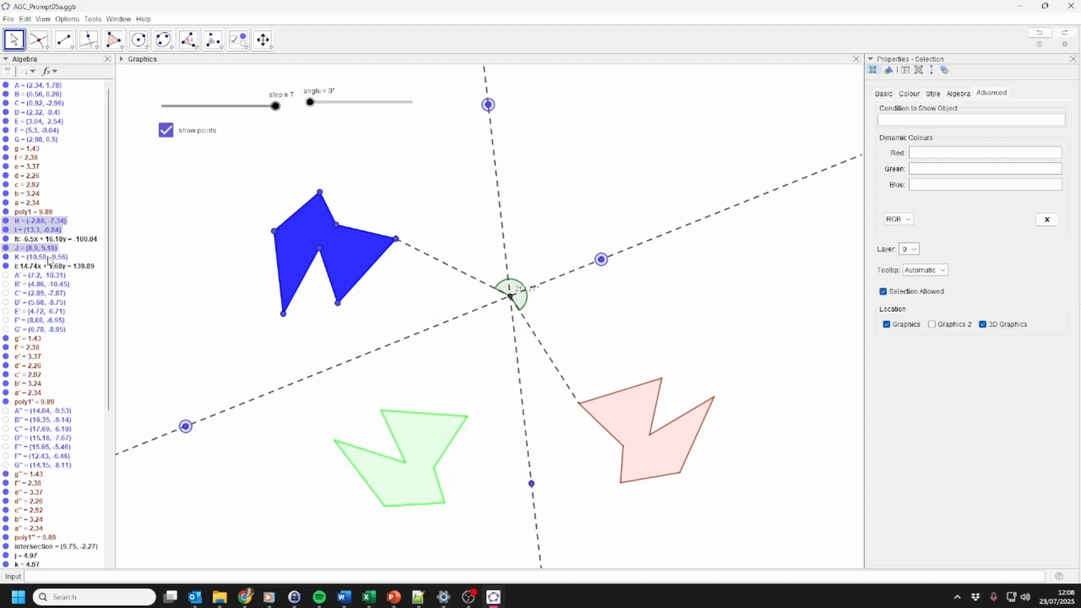
ctrl+click(46, 257)
click(906, 120)
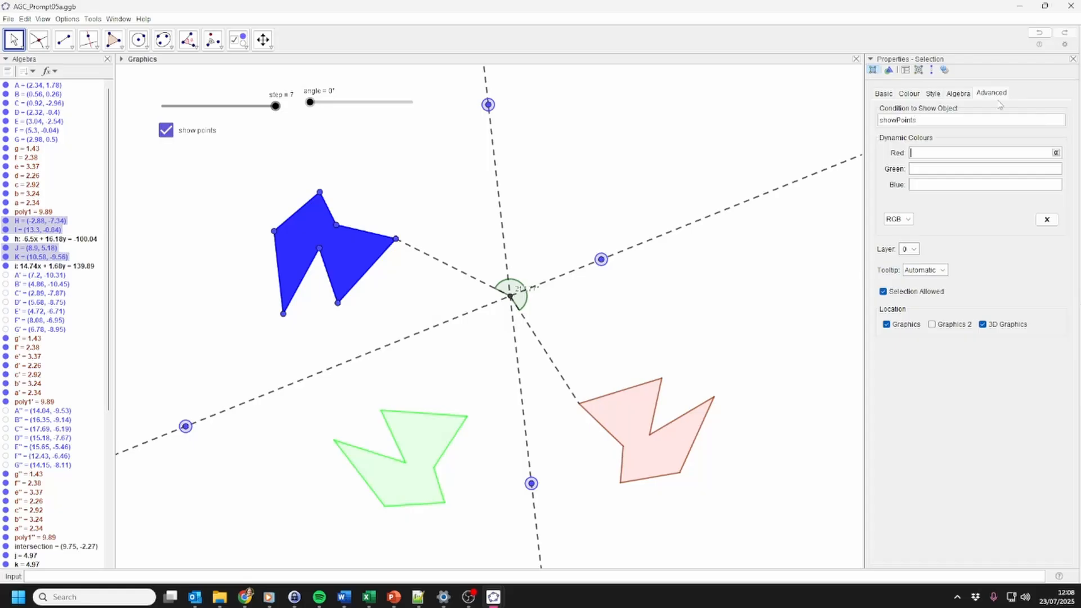
click(166, 133)
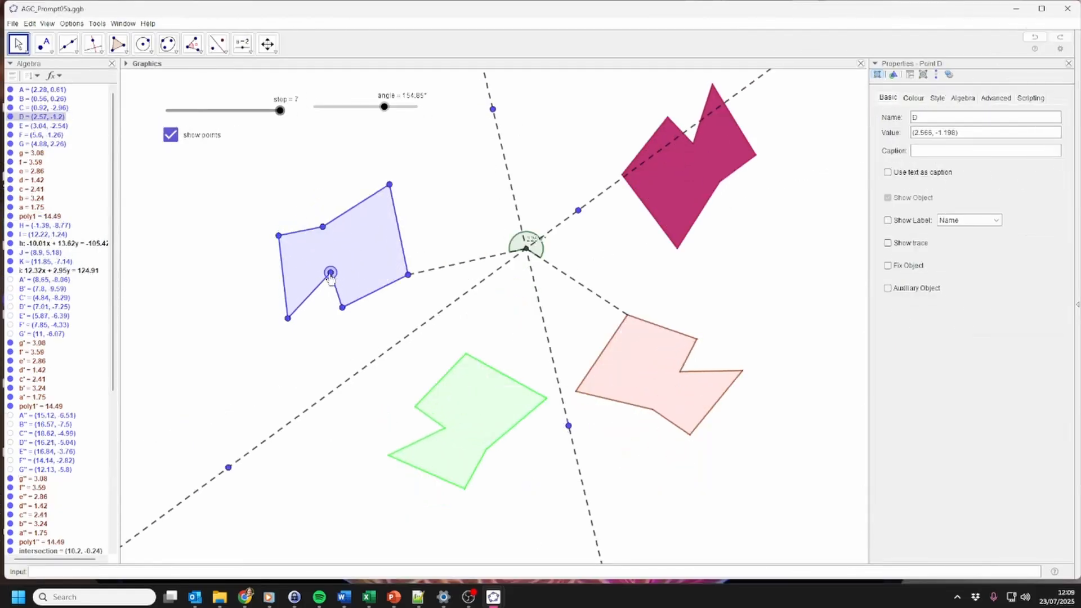
Step: Reshape the original polygon by moving its upper vertices and return the angle slider to 0°
drag(390, 184, 330, 190)
drag(385, 111, 312, 131)
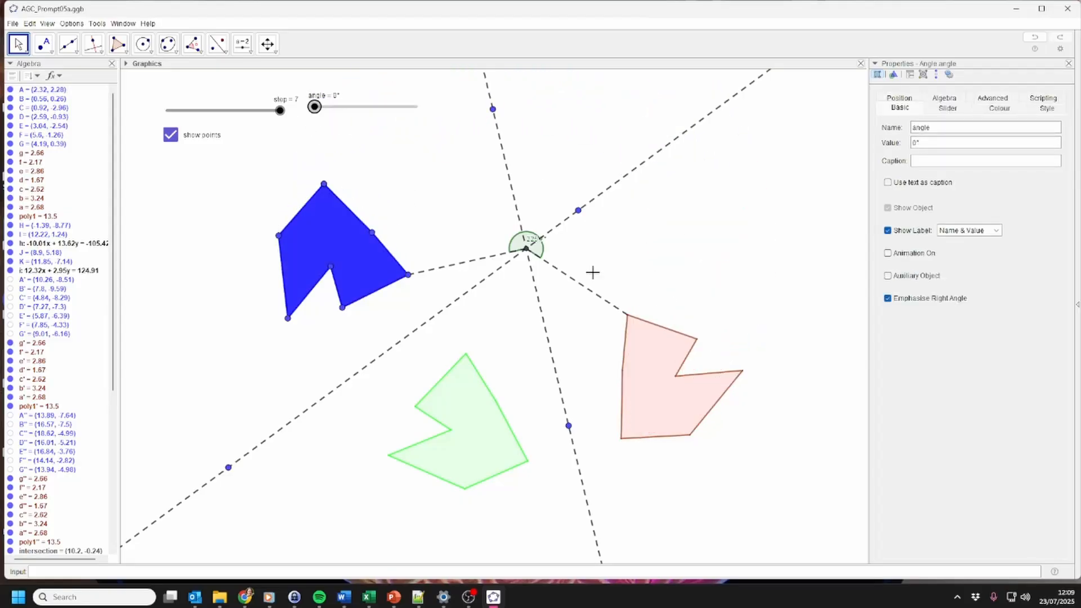
Step: Reposition the mirror lines by moving K to about (13.59, -5.84), J to about (7.47, 2.56) and H to about (3.75, -7.14)
drag(569, 426, 613, 392)
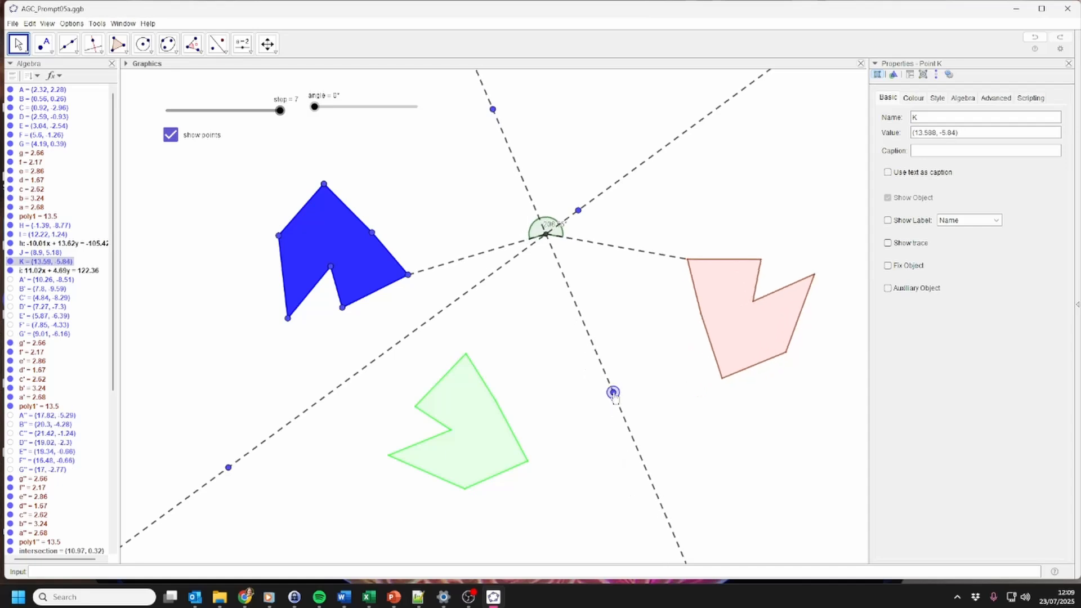
drag(493, 109, 457, 180)
drag(229, 467, 361, 426)
drag(316, 107, 312, 132)
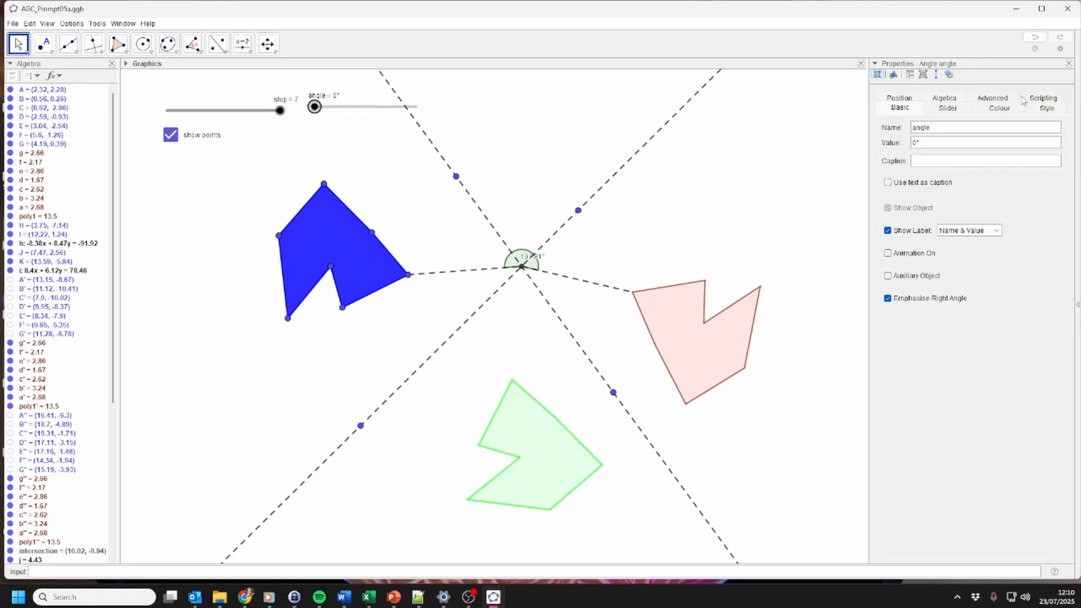
Step: Return the step slider to 0 and turn off show points
click(1039, 100)
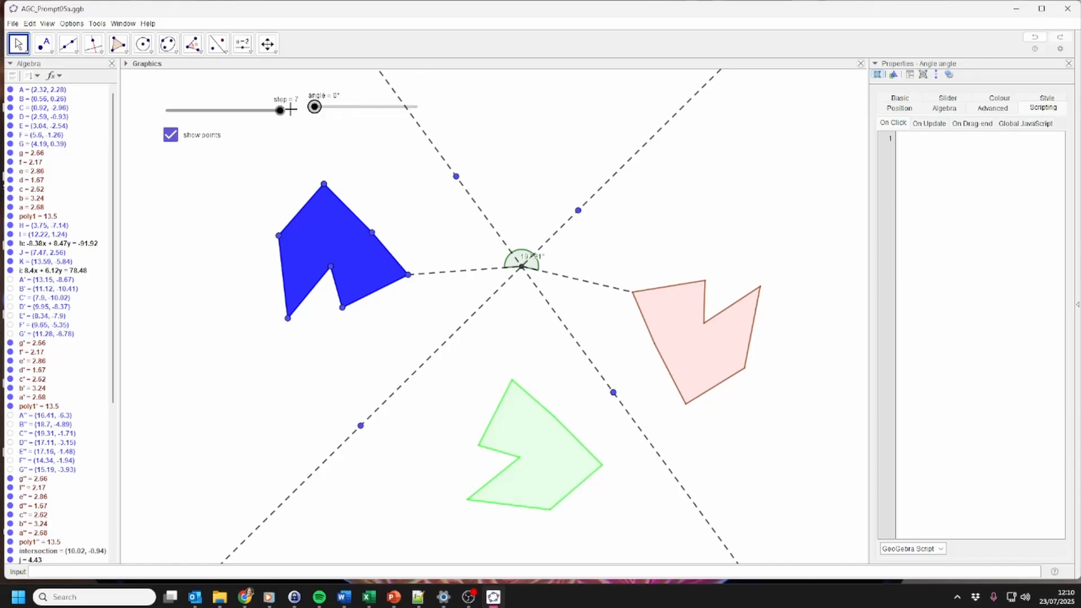
drag(268, 114, 162, 119)
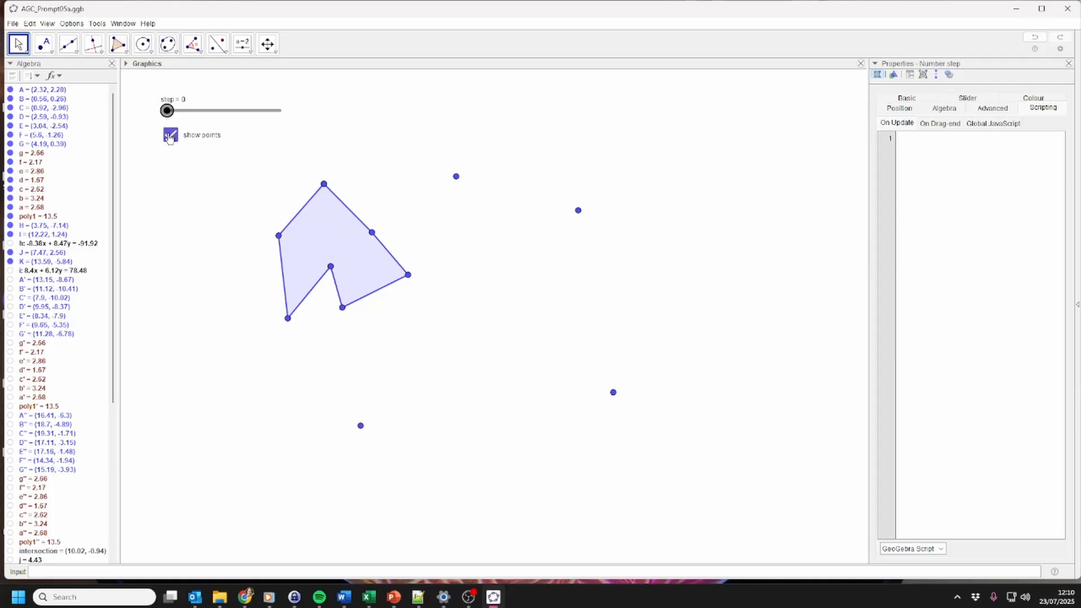
click(170, 135)
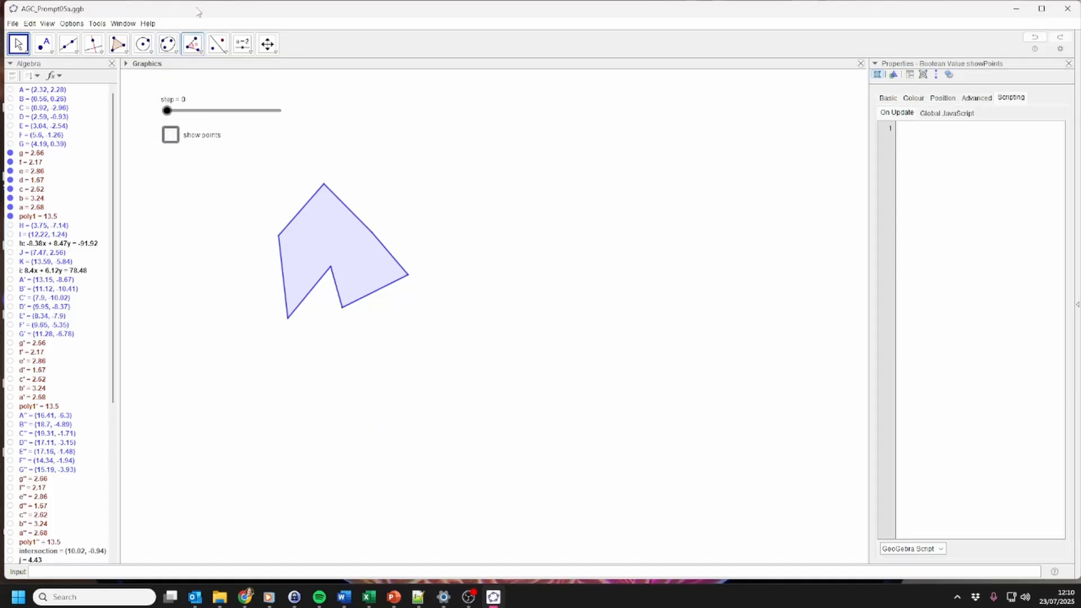
Step: Play through the construction by advancing the step slider from 0 to 7 and sweeping the angle slider towards its maximum
key(Tab)
key(Right)
key(Right)
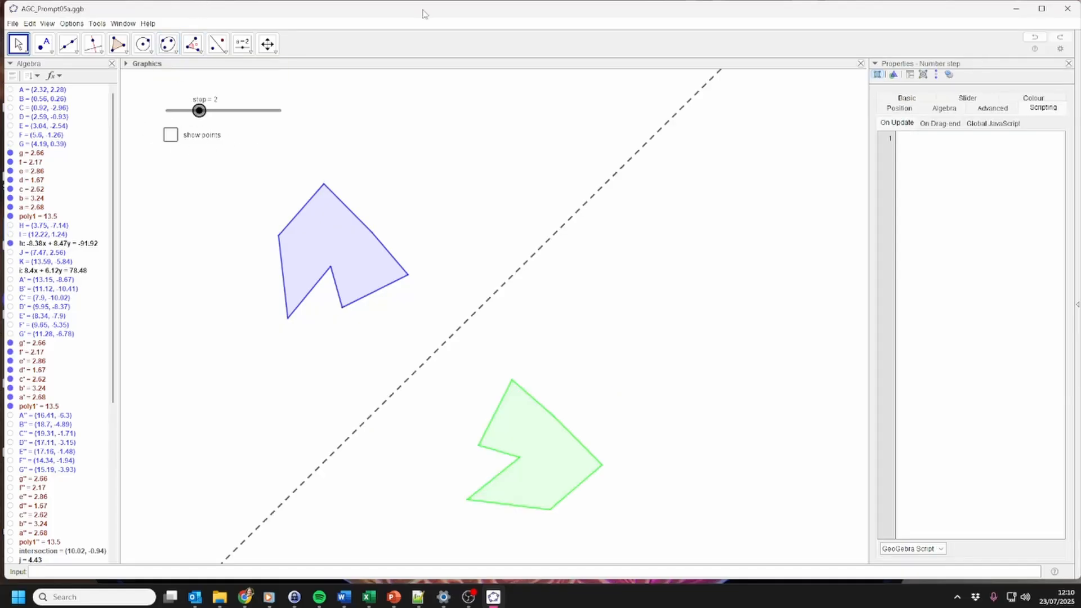
key(Right)
key(Right)
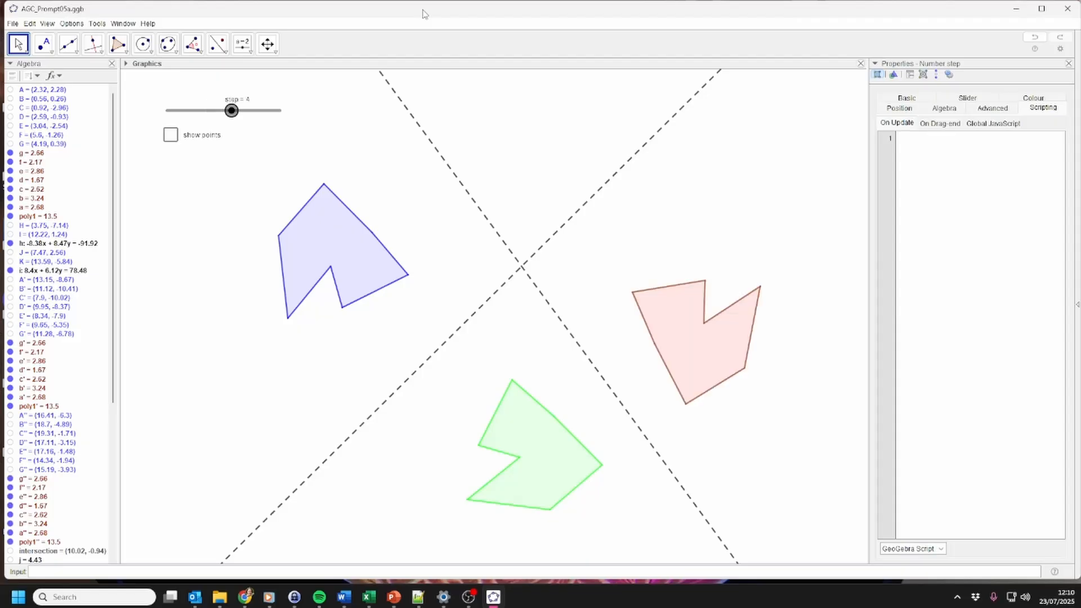
key(Right)
key(Right)
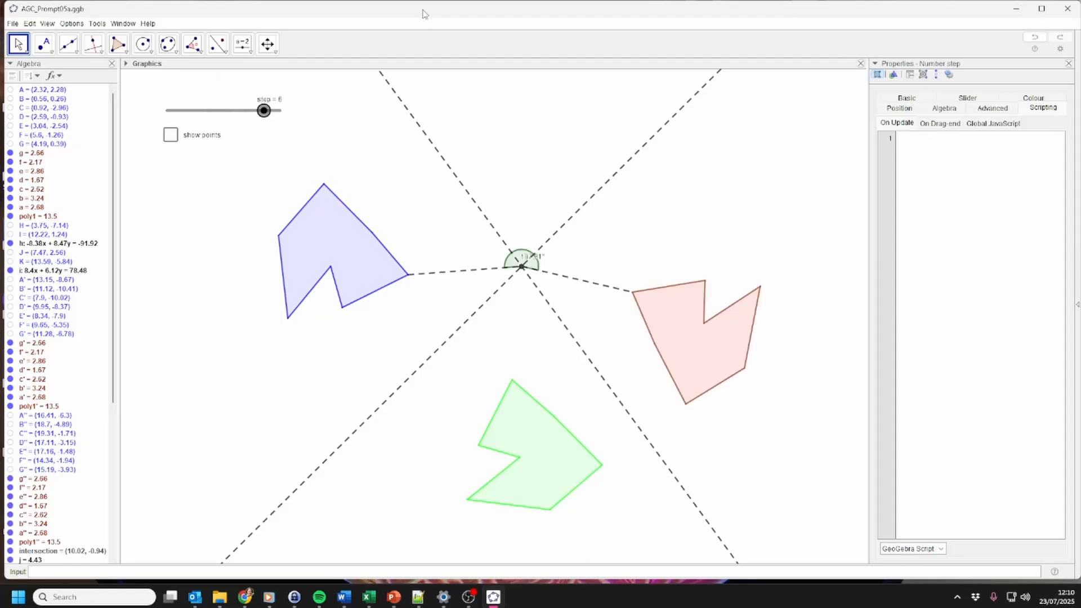
key(Right)
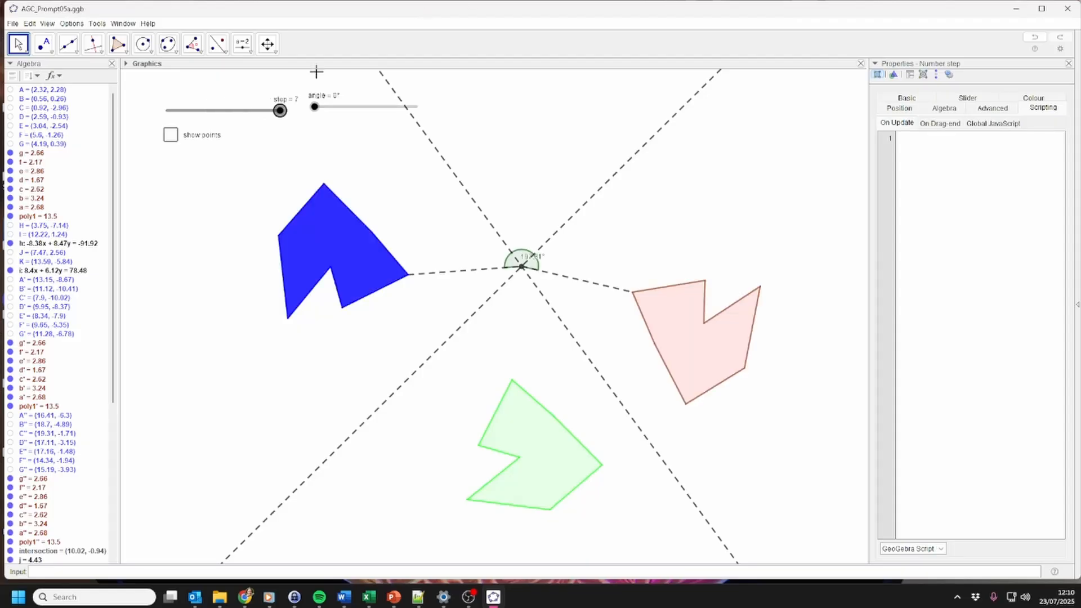
drag(316, 111, 419, 125)
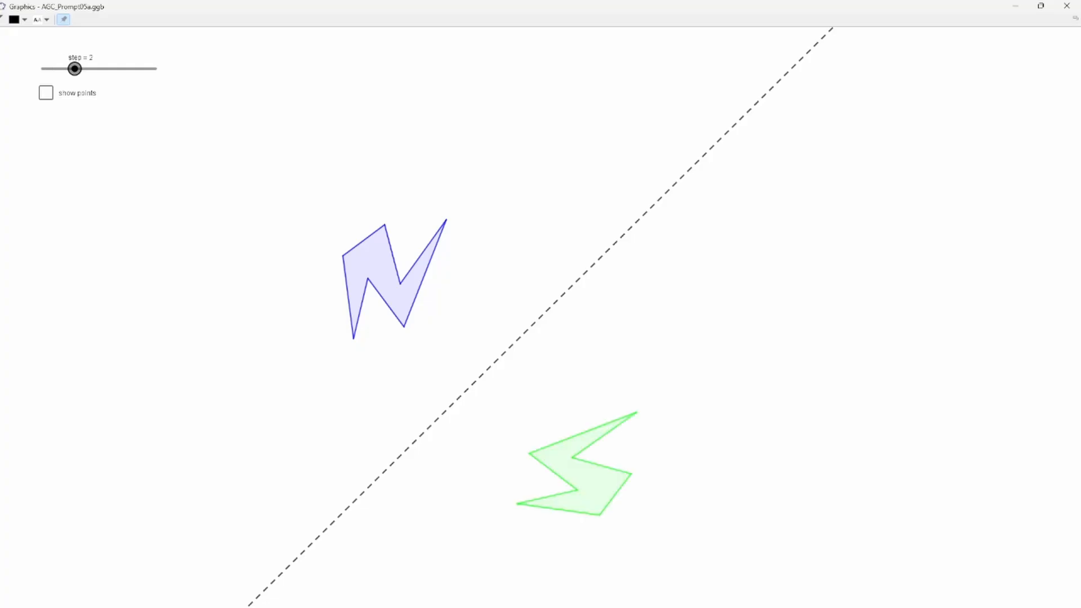
Step: Advance the step slider from 2 to 7 in the separate Graphics window to replay the reflections and rotation
key(Right)
key(Right)
key(Right)
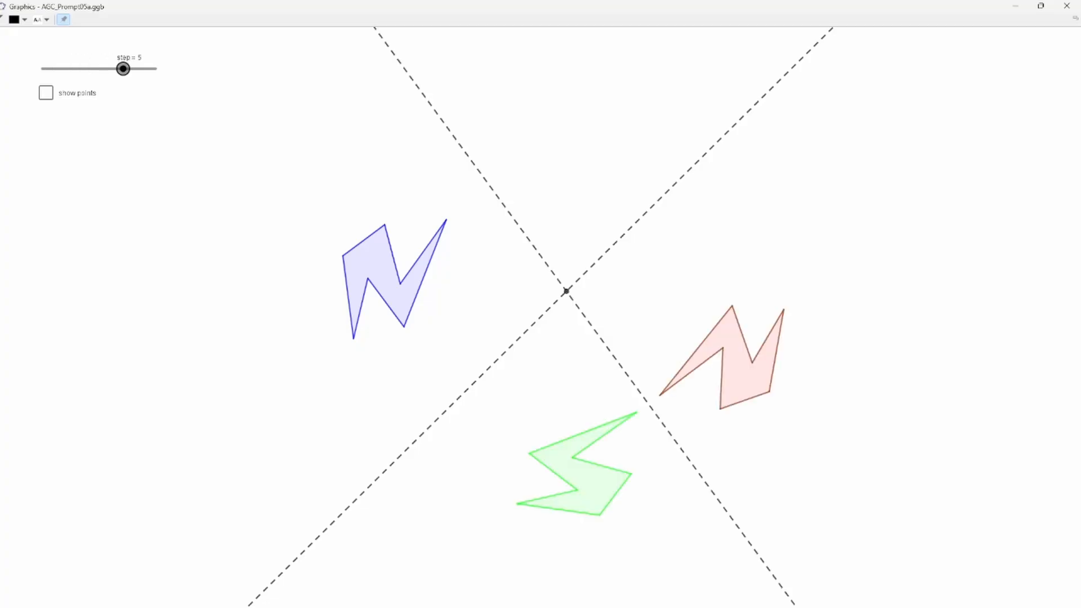
key(Right)
key(Right)
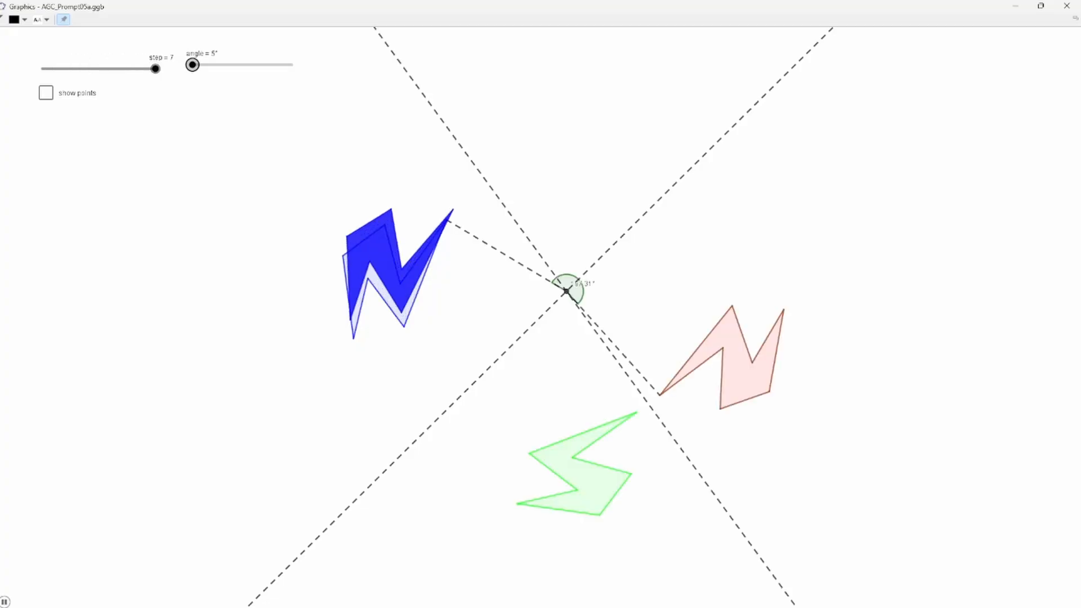